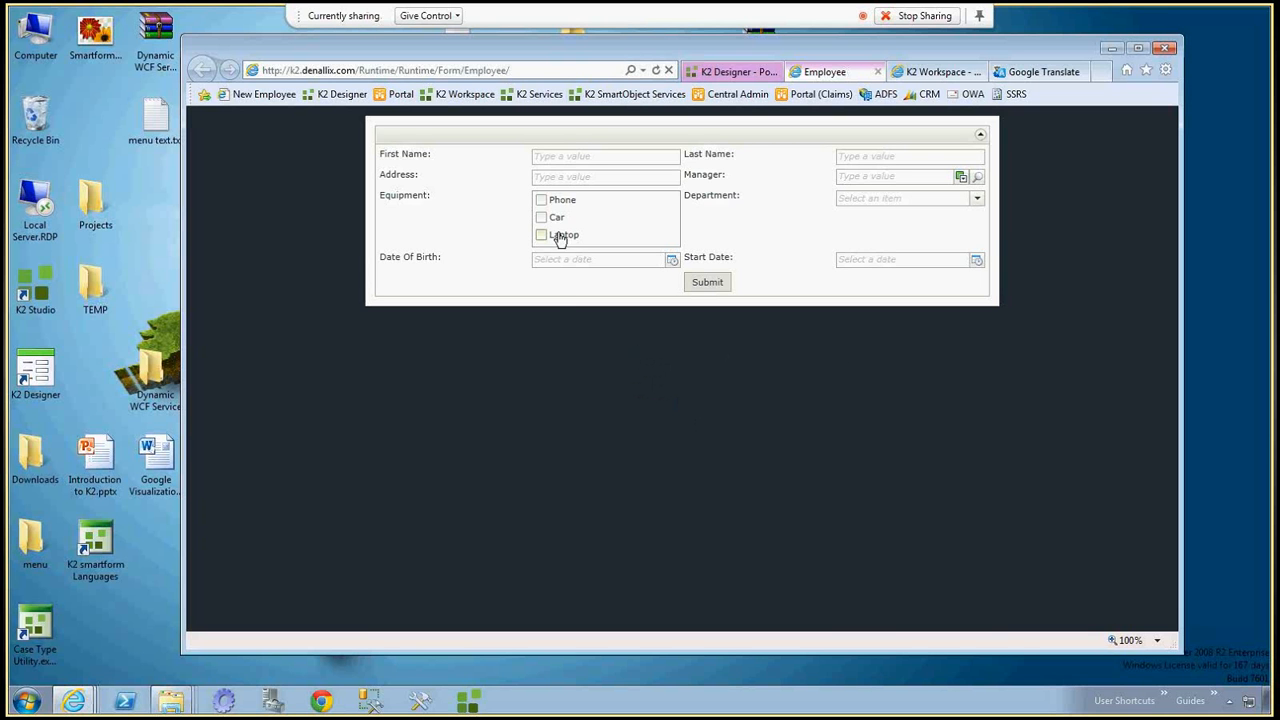
Check the labels in the Manager field's search dialog on the Employee form, closing it without picking anyone.
click(978, 177)
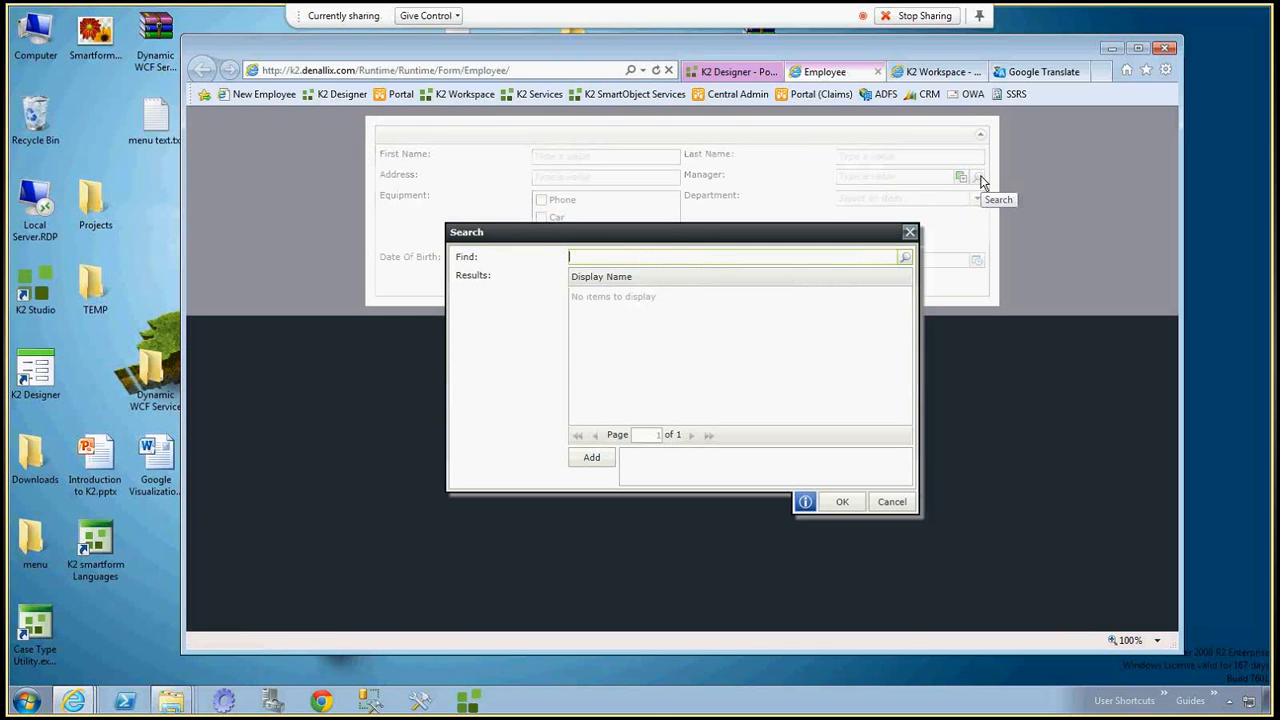
click(910, 230)
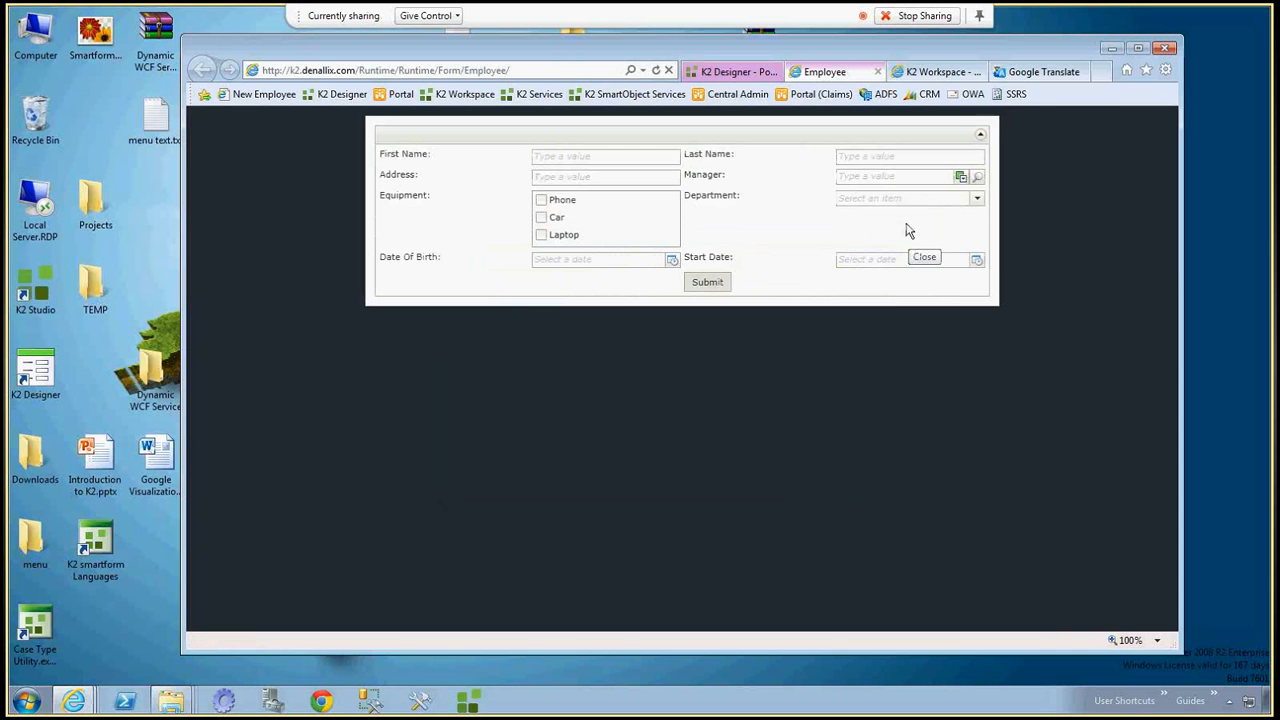
Review the browser's language preference order, highlighting French (Belgium) [fr-BE], and leave the settings without changes.
click(1166, 71)
click(1040, 240)
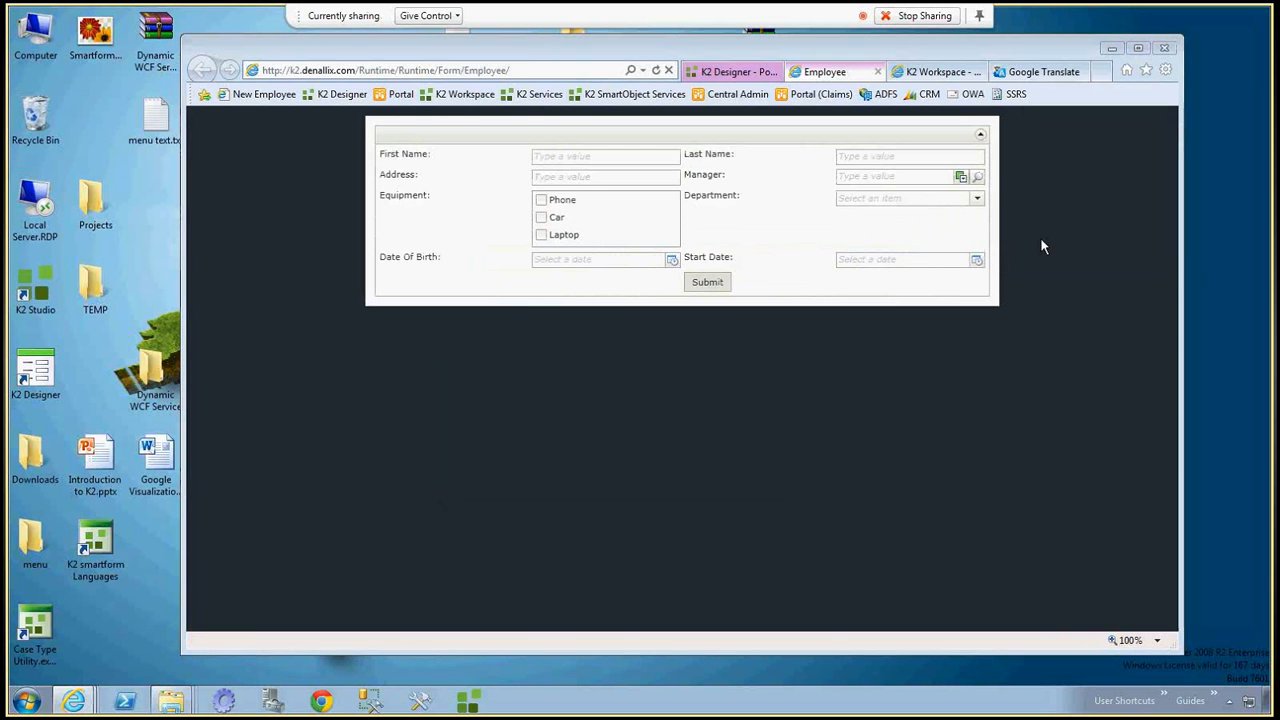
click(325, 407)
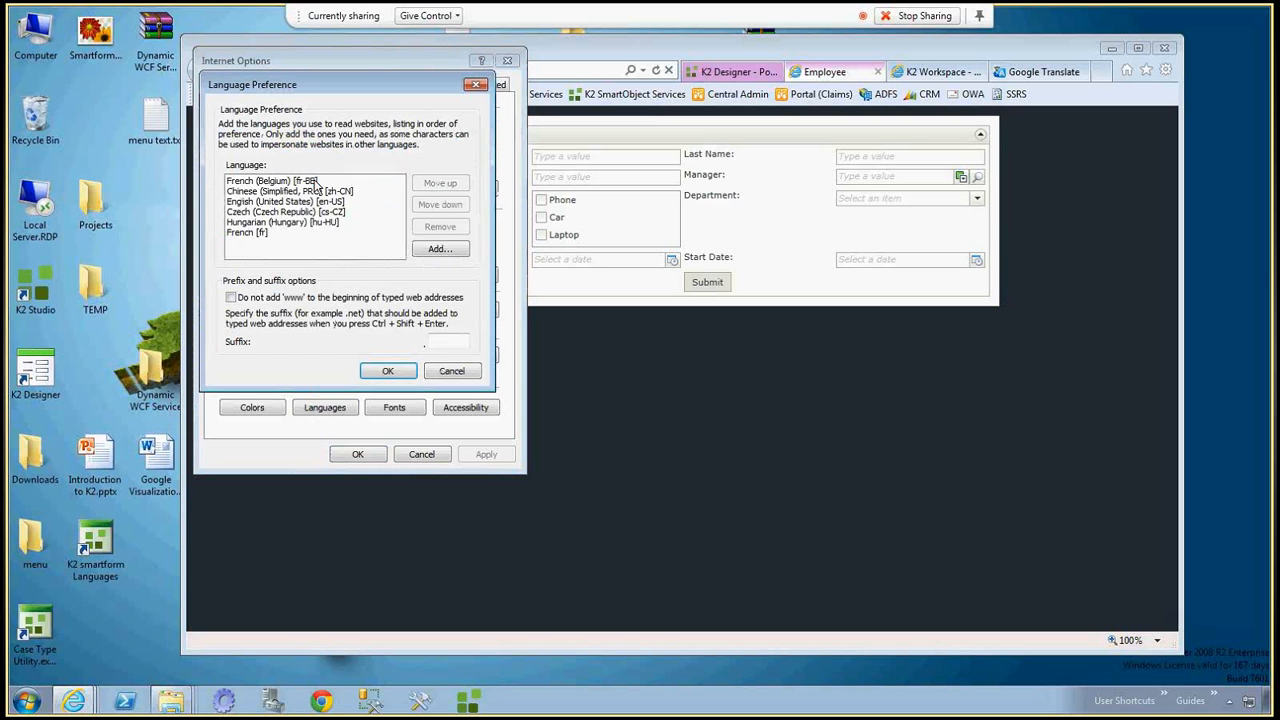
click(315, 181)
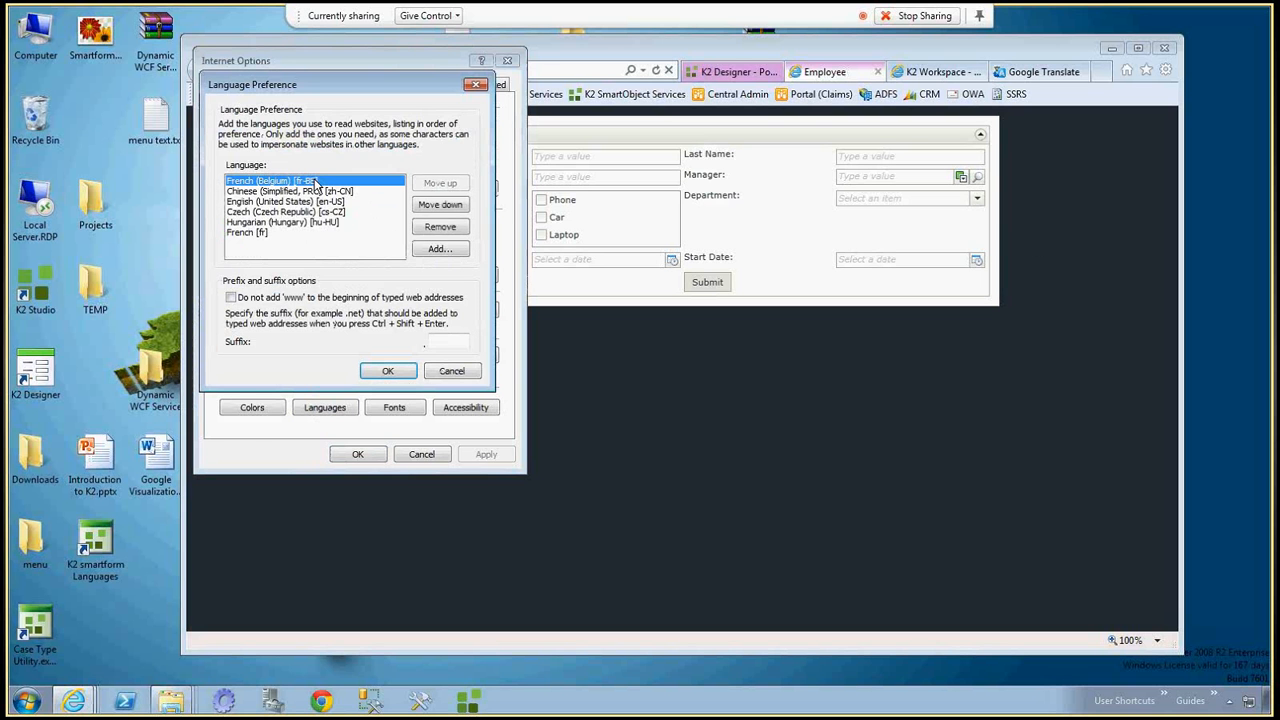
click(452, 371)
key(Escape)
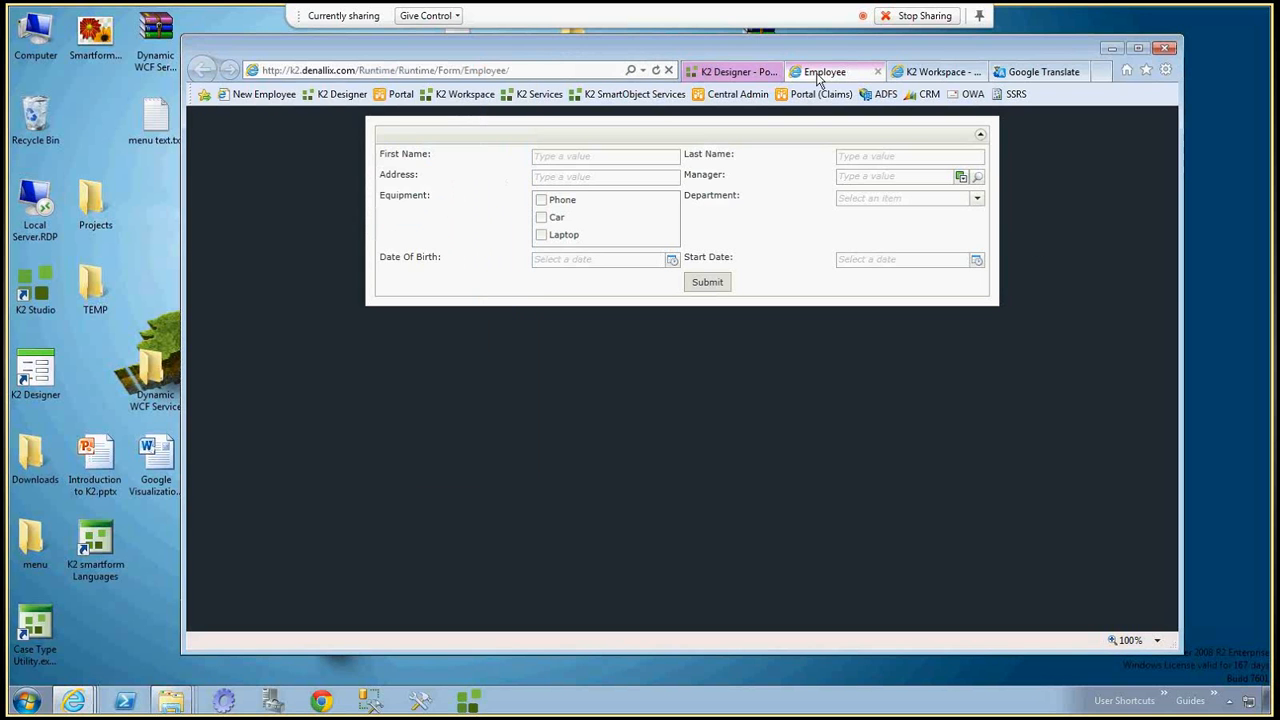
Switch to the Employee view in K2 Designer and add a Set Language control to the cell before the Submit button.
click(725, 78)
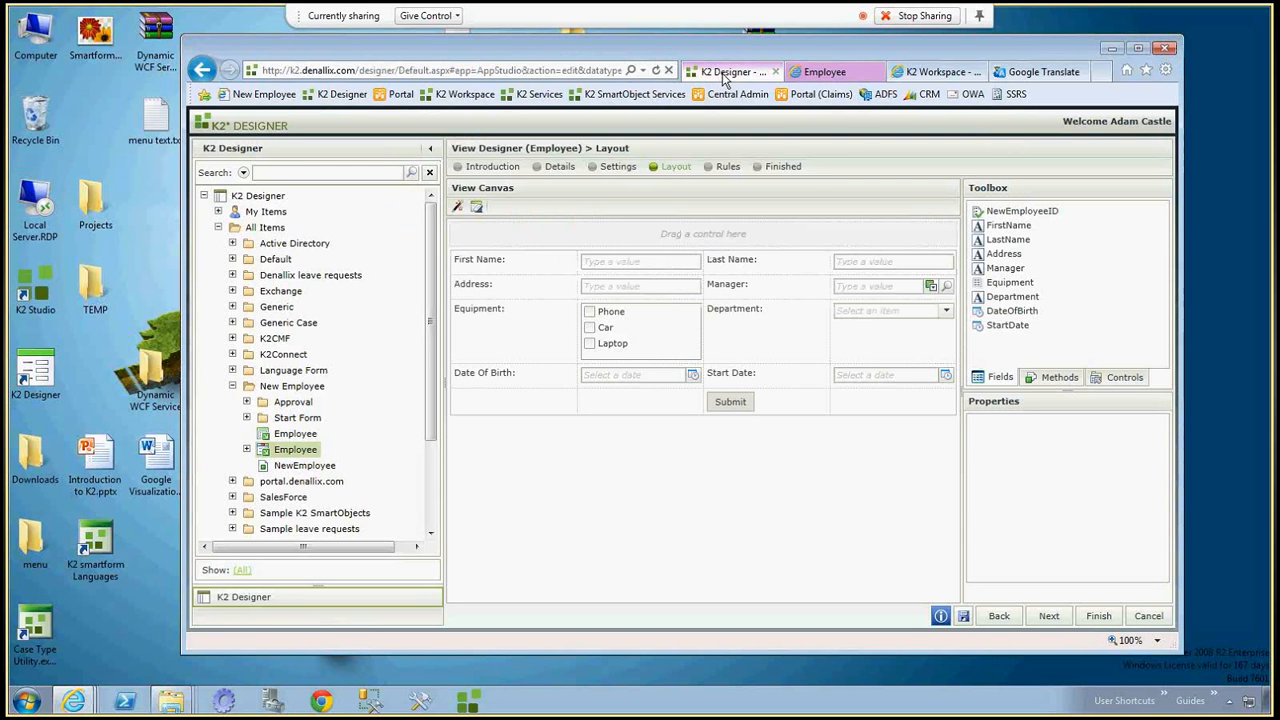
click(1125, 378)
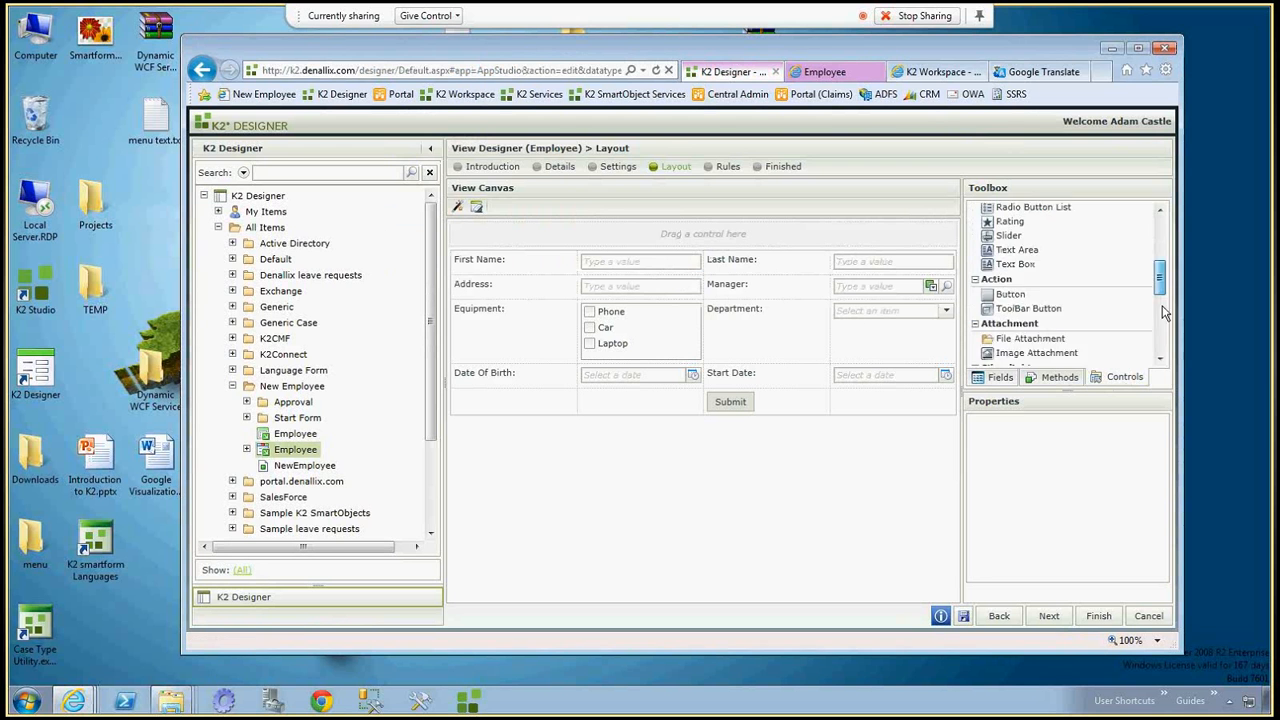
scroll(1150, 320, down, 10)
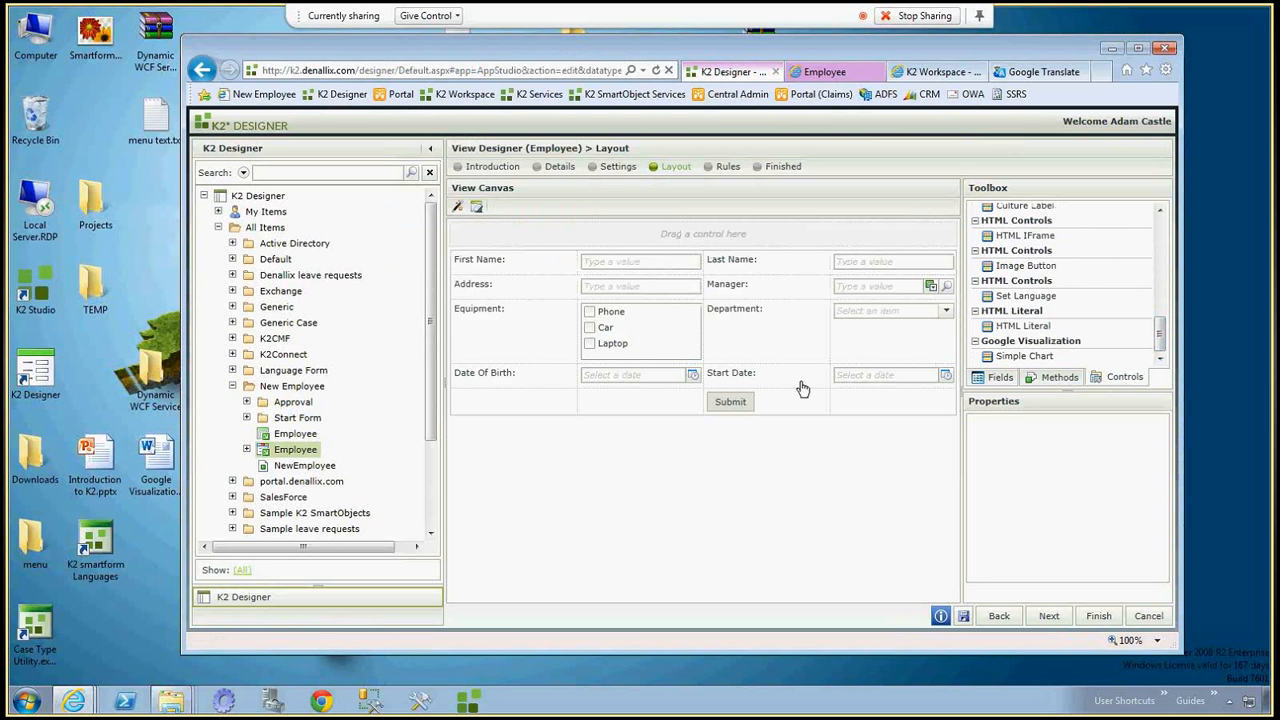
drag(803, 388, 667, 405)
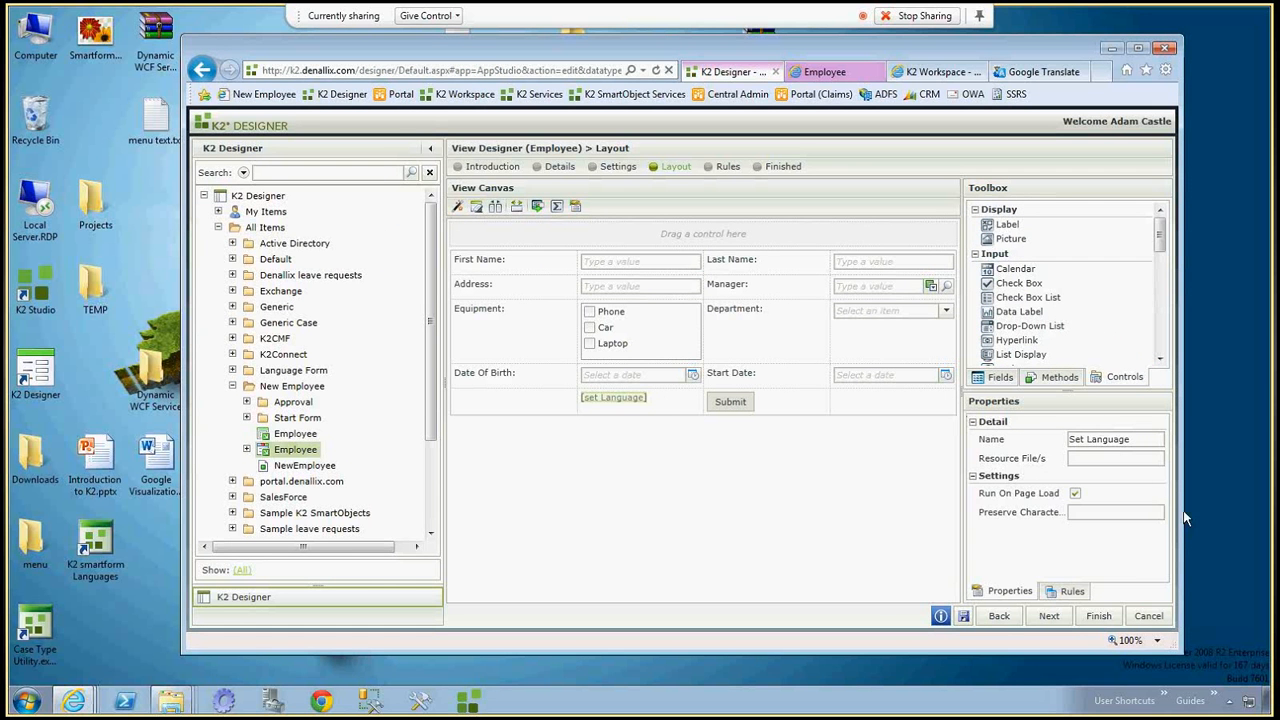
Set the Set Language control's resource file to Core, save the view and reselect the control.
click(1096, 459)
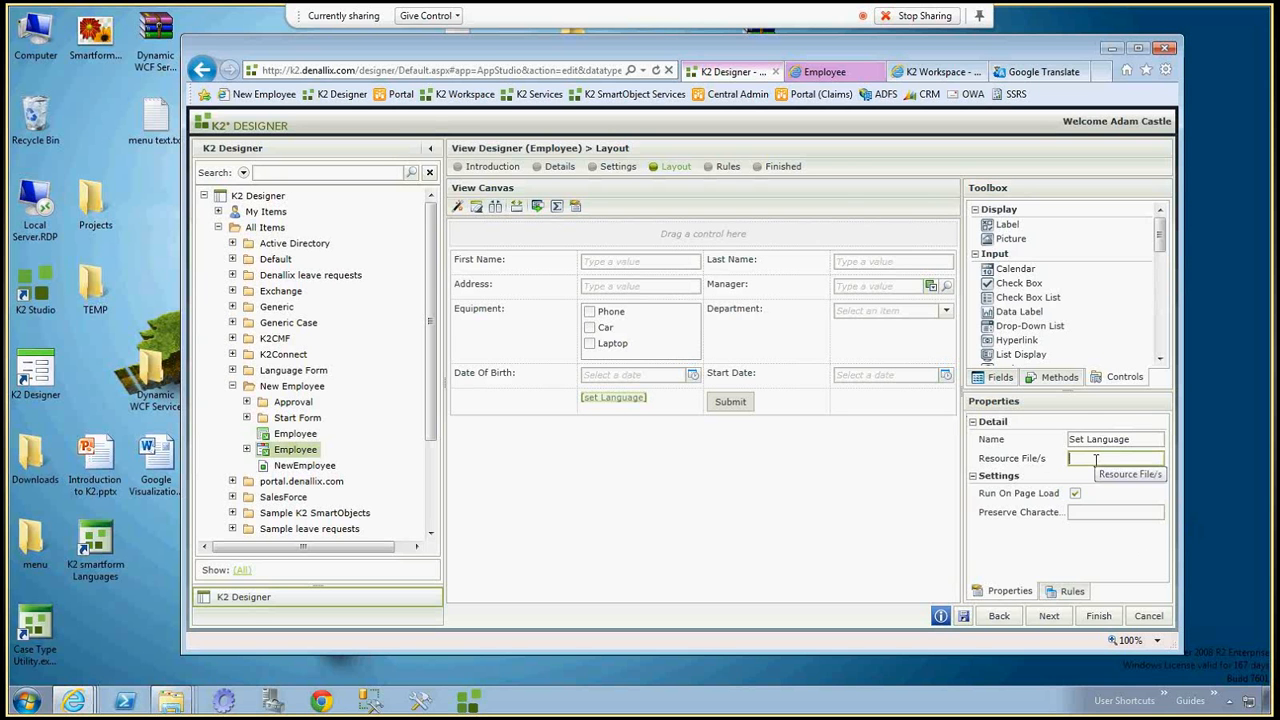
text(Core)
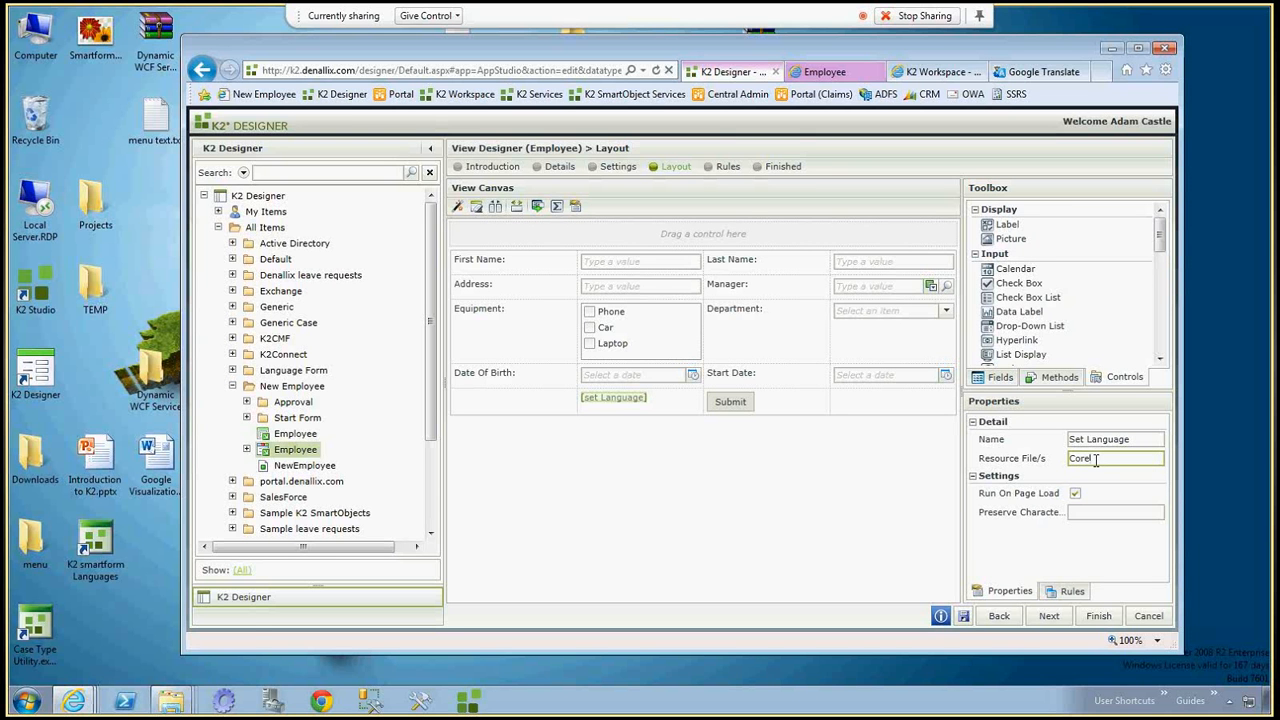
click(964, 616)
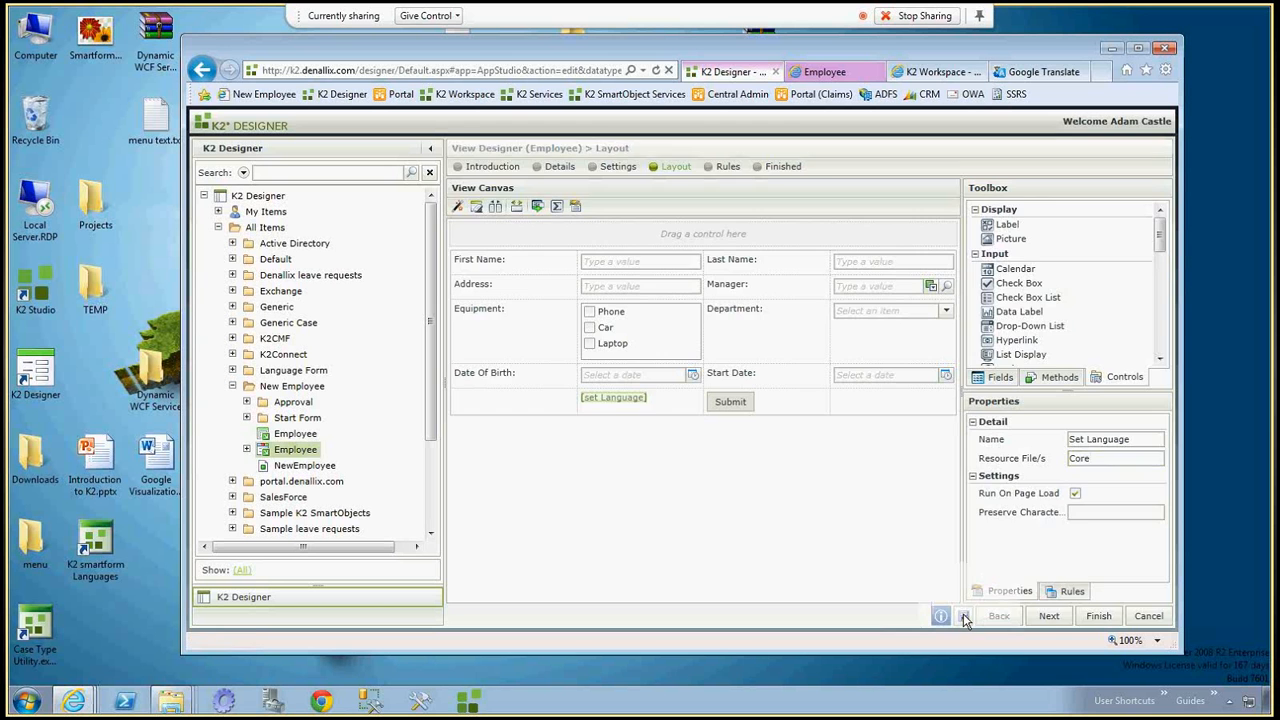
click(652, 398)
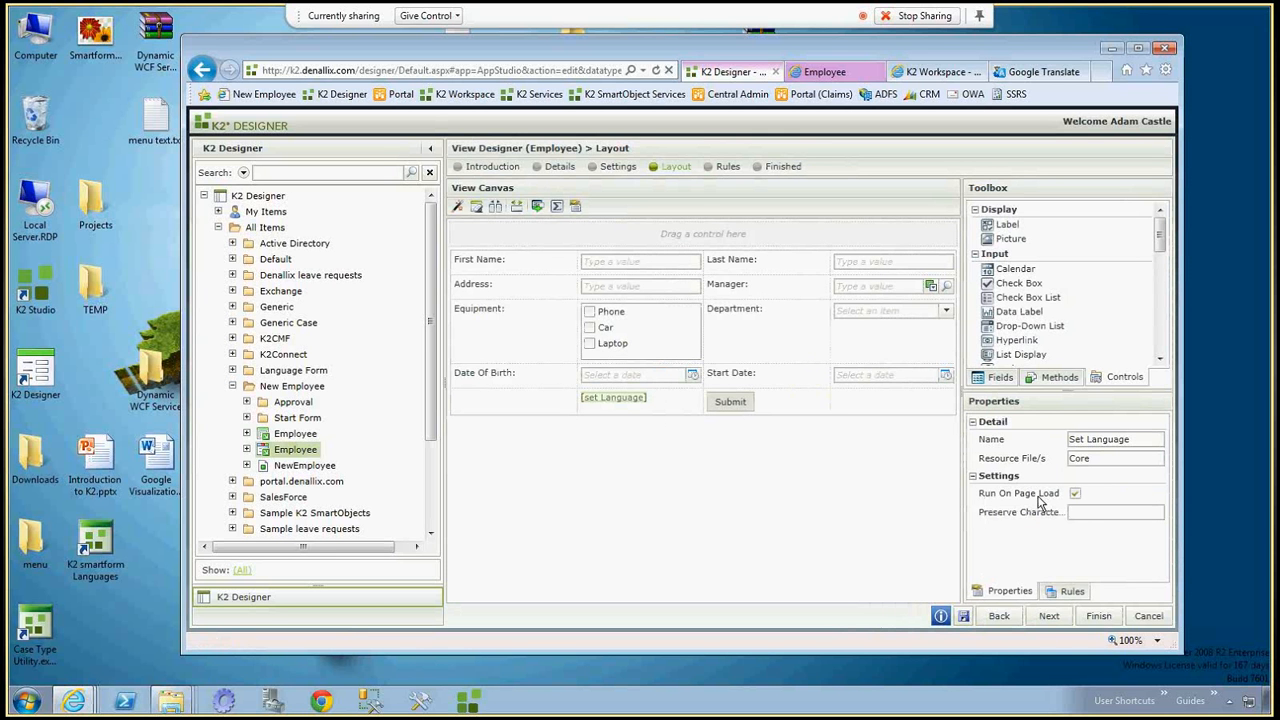
Launch the K2 smartform Languages tool from the desktop and open Core.xml from the SmartForms Runtime bin folder.
double_click(101, 543)
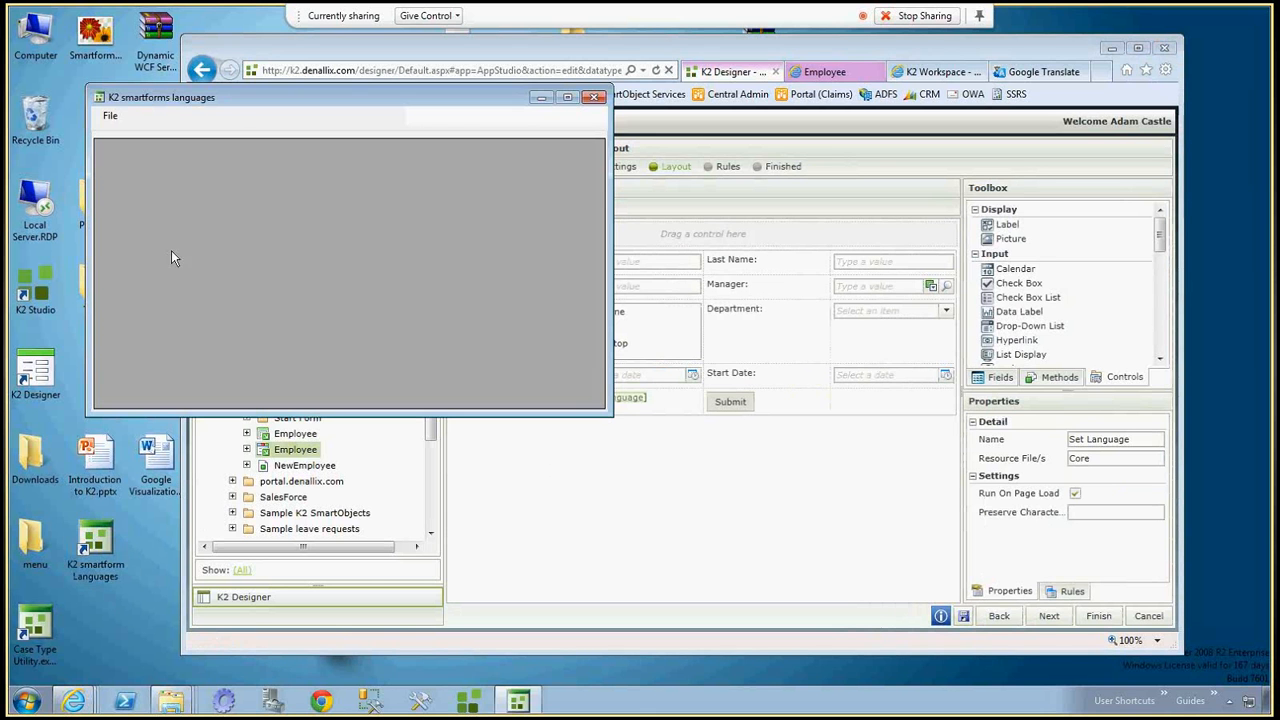
click(110, 116)
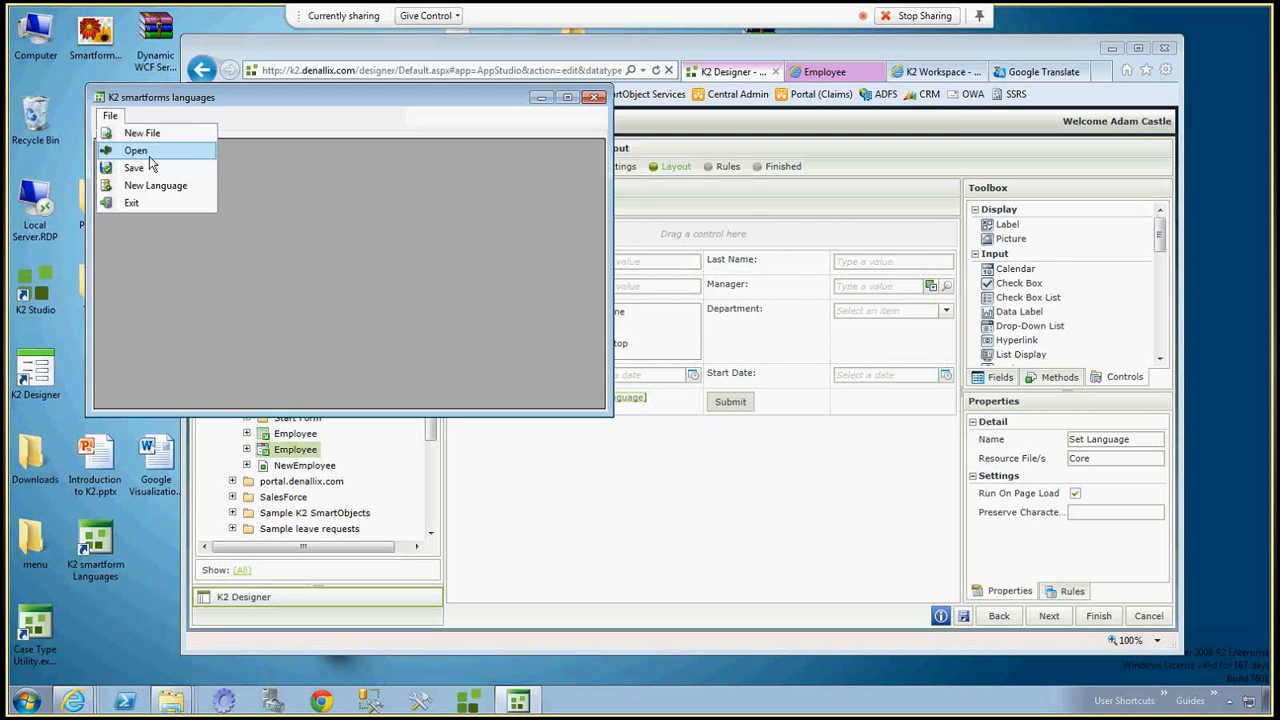
click(149, 152)
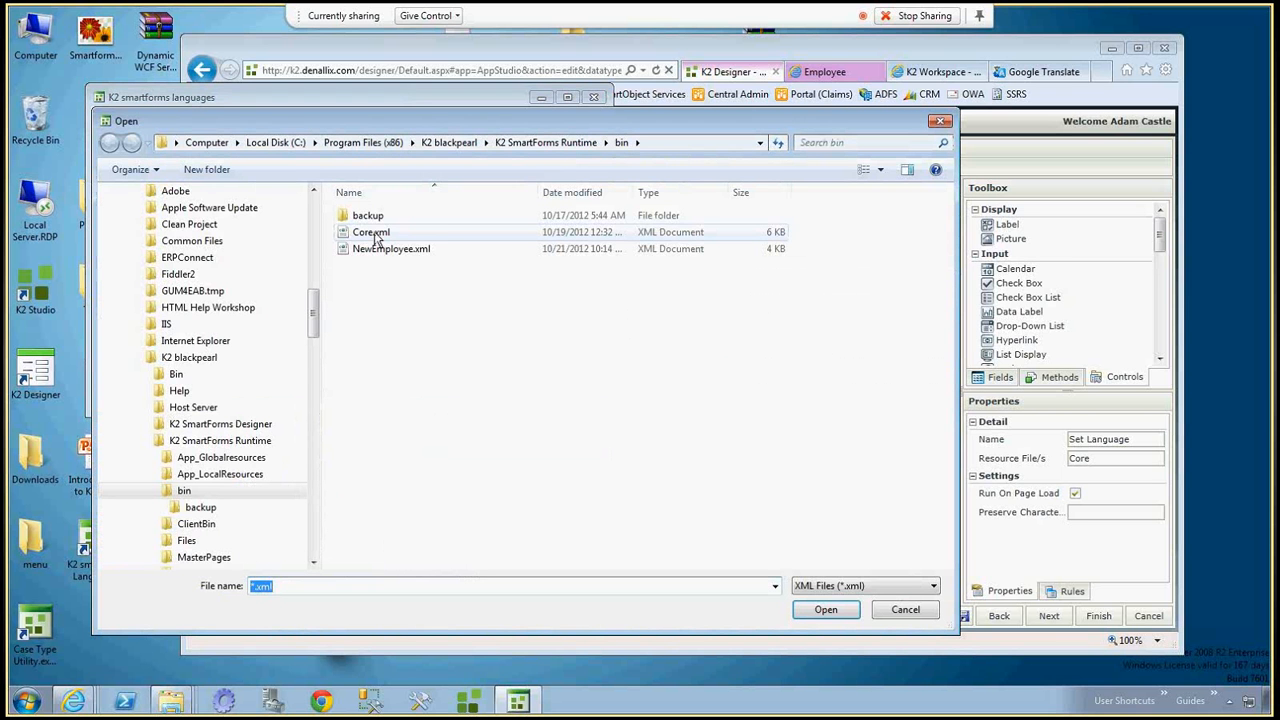
double_click(372, 233)
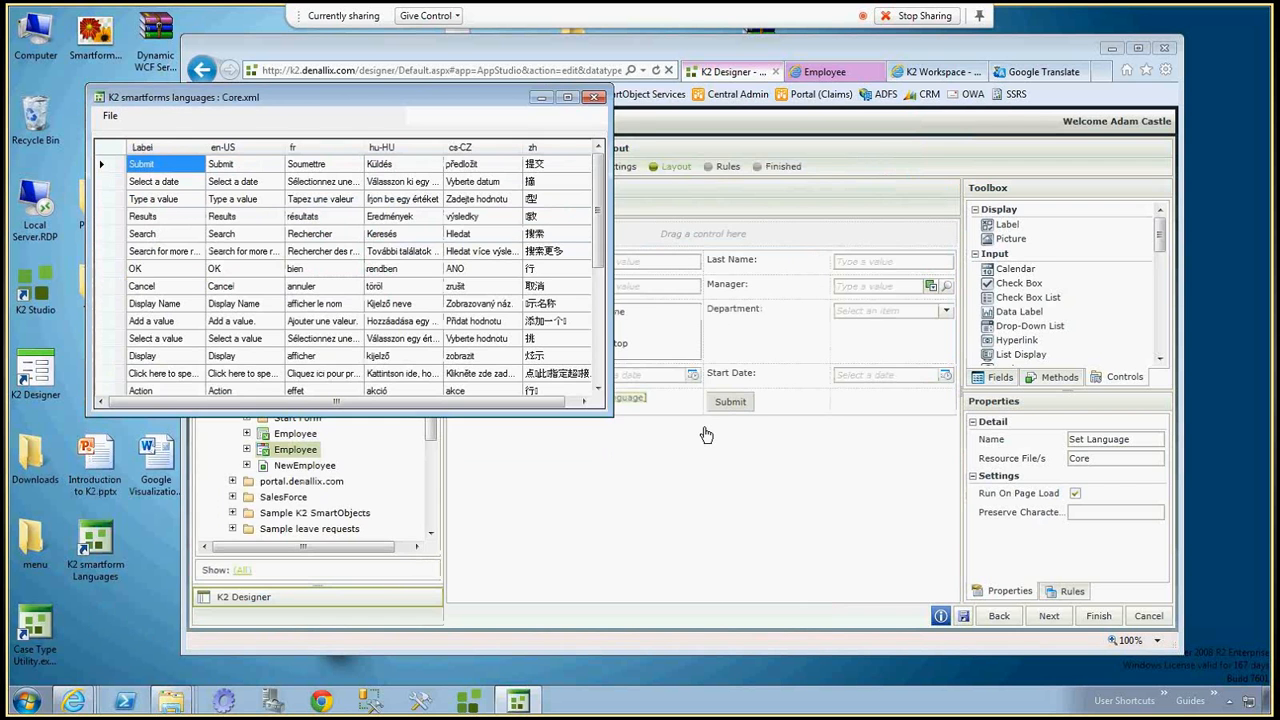
Enlarge and reposition the Core.xml translation window, and examine the Search label's row across to its cs-CZ translation.
drag(608, 410, 752, 528)
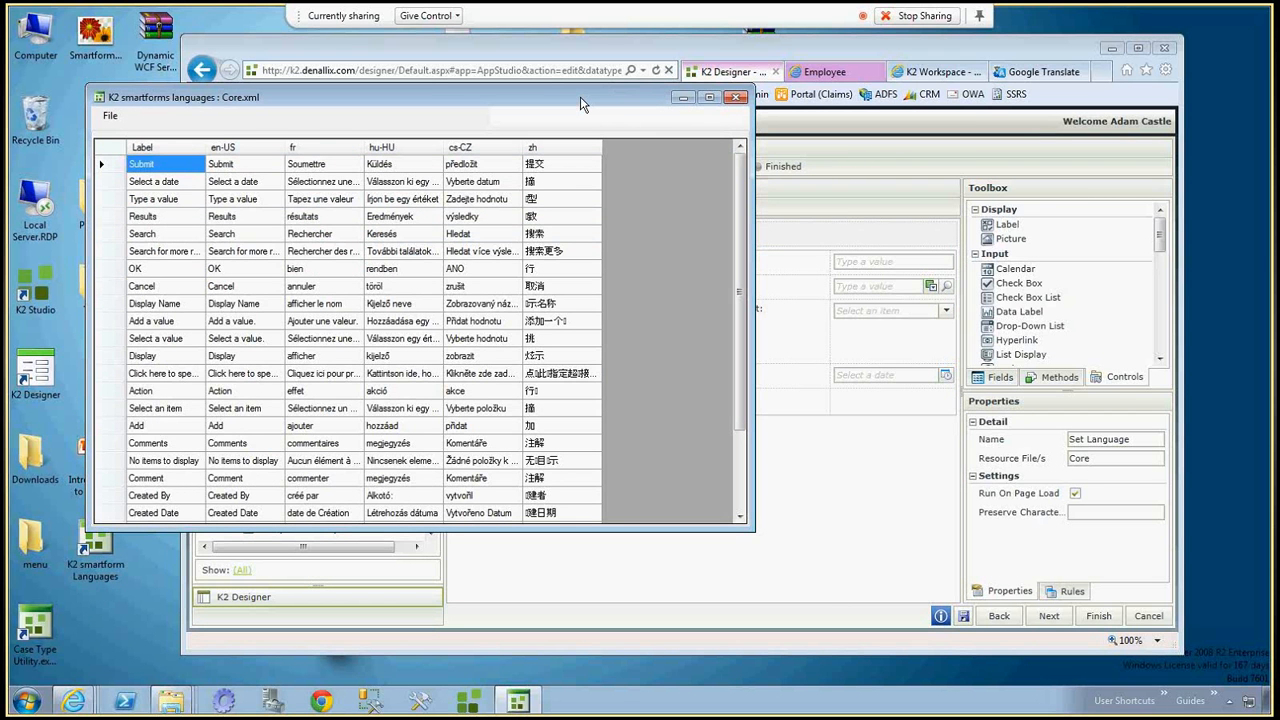
drag(583, 104, 563, 146)
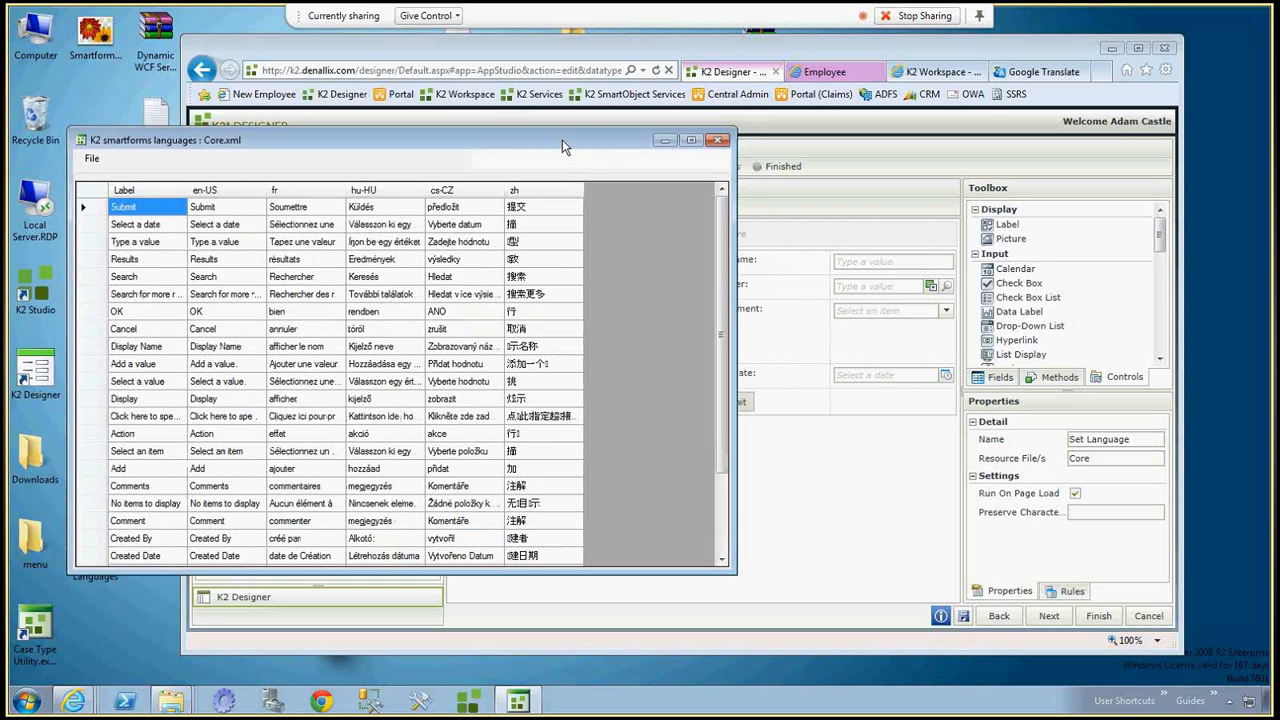
click(131, 279)
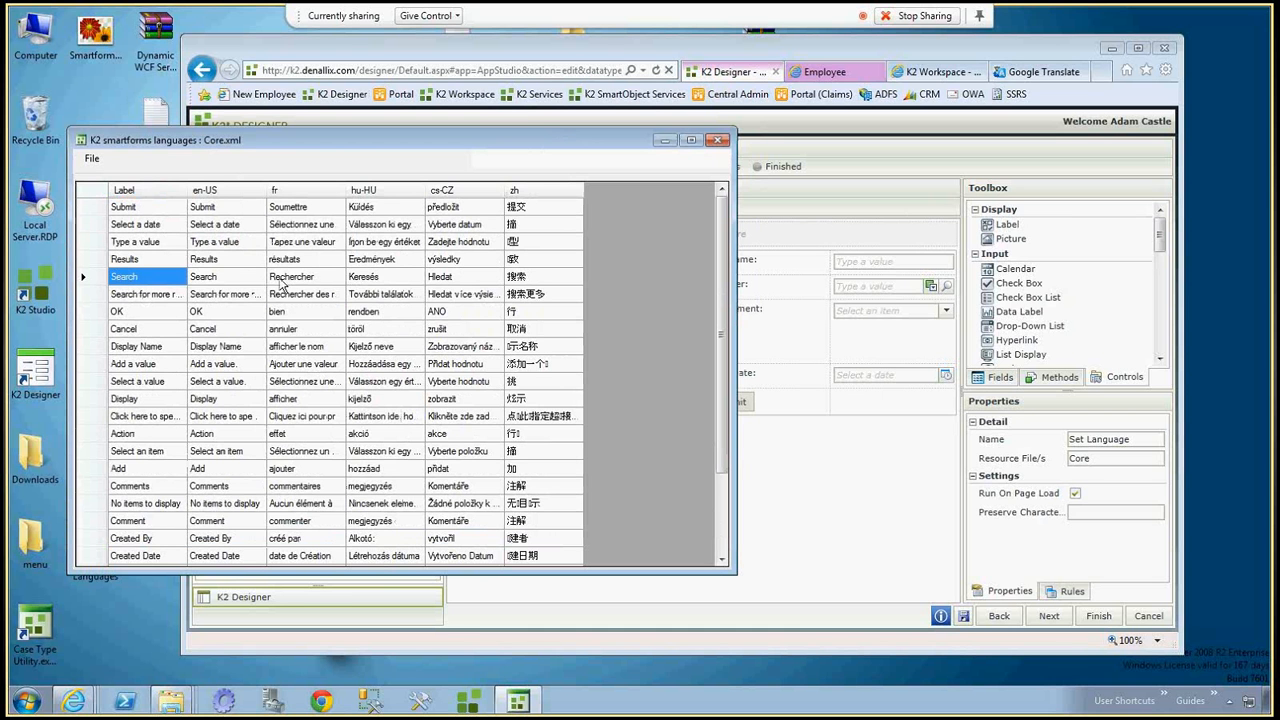
click(445, 281)
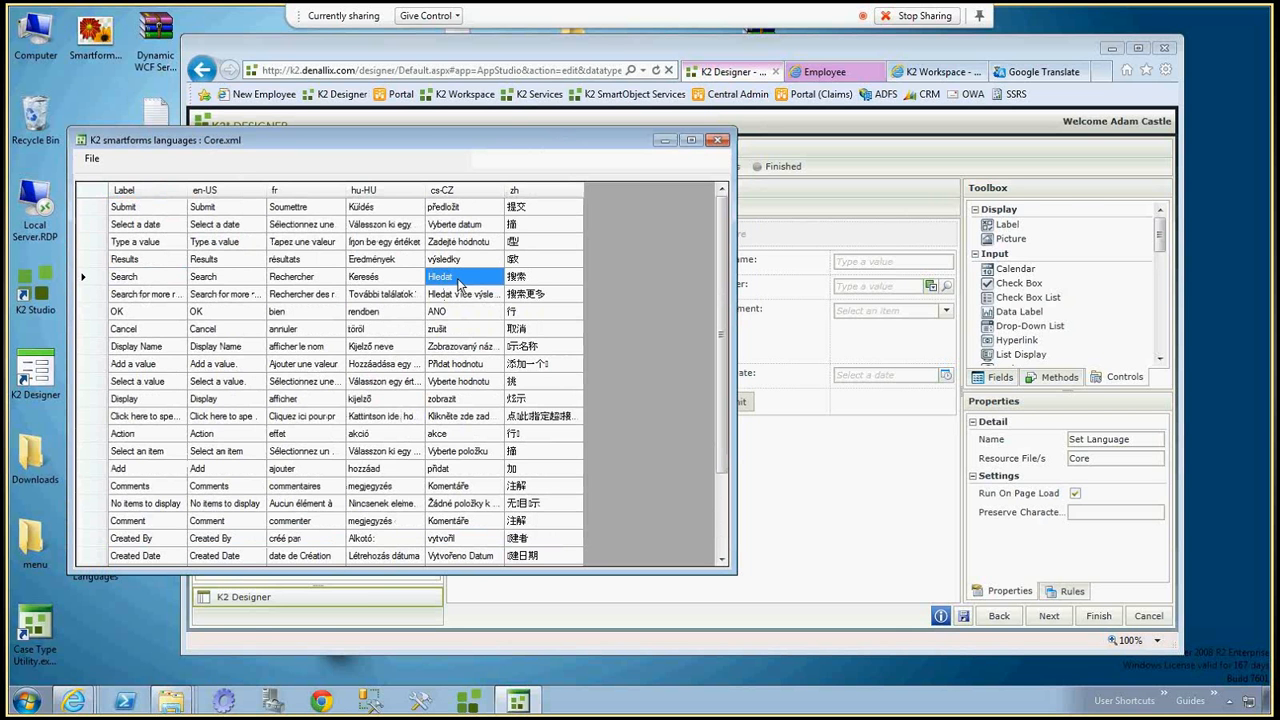
Save the Employee view in K2 Designer and reload the Employee runtime form.
click(964, 620)
click(964, 617)
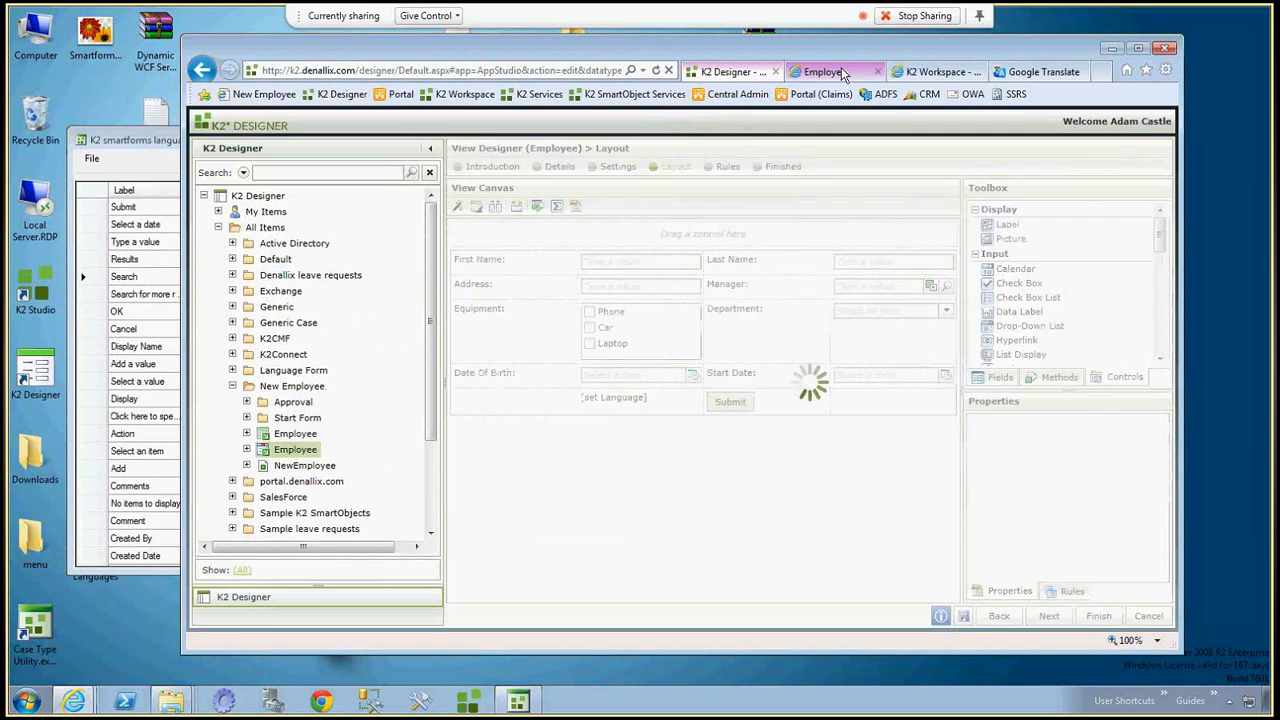
key(F5)
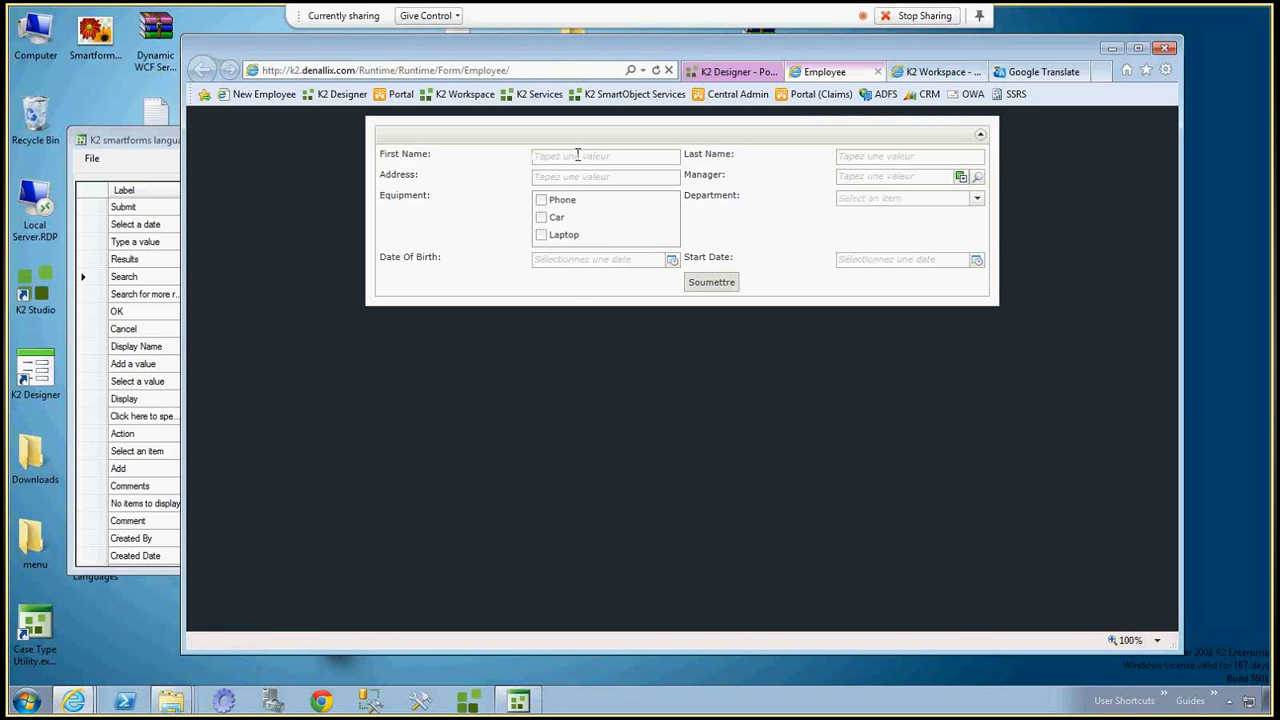
Check the translations in the Manager search dialog and the Department options on the Employee form.
click(978, 178)
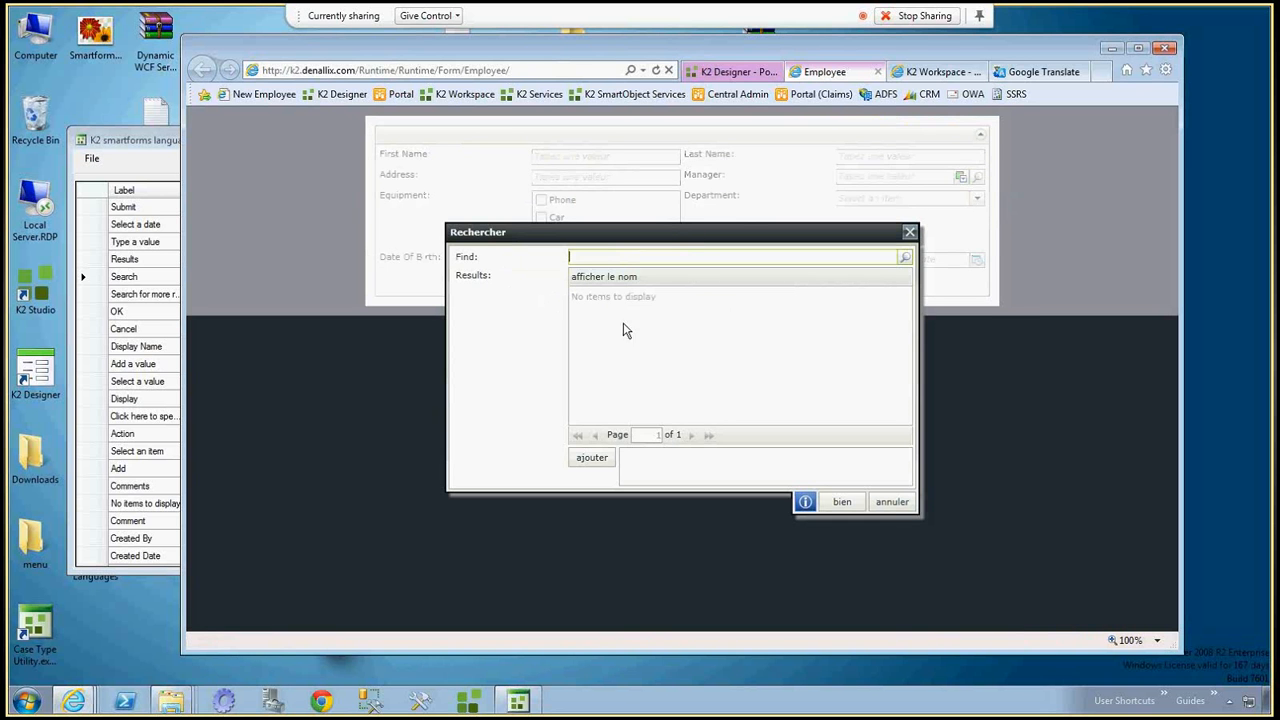
click(857, 503)
click(977, 198)
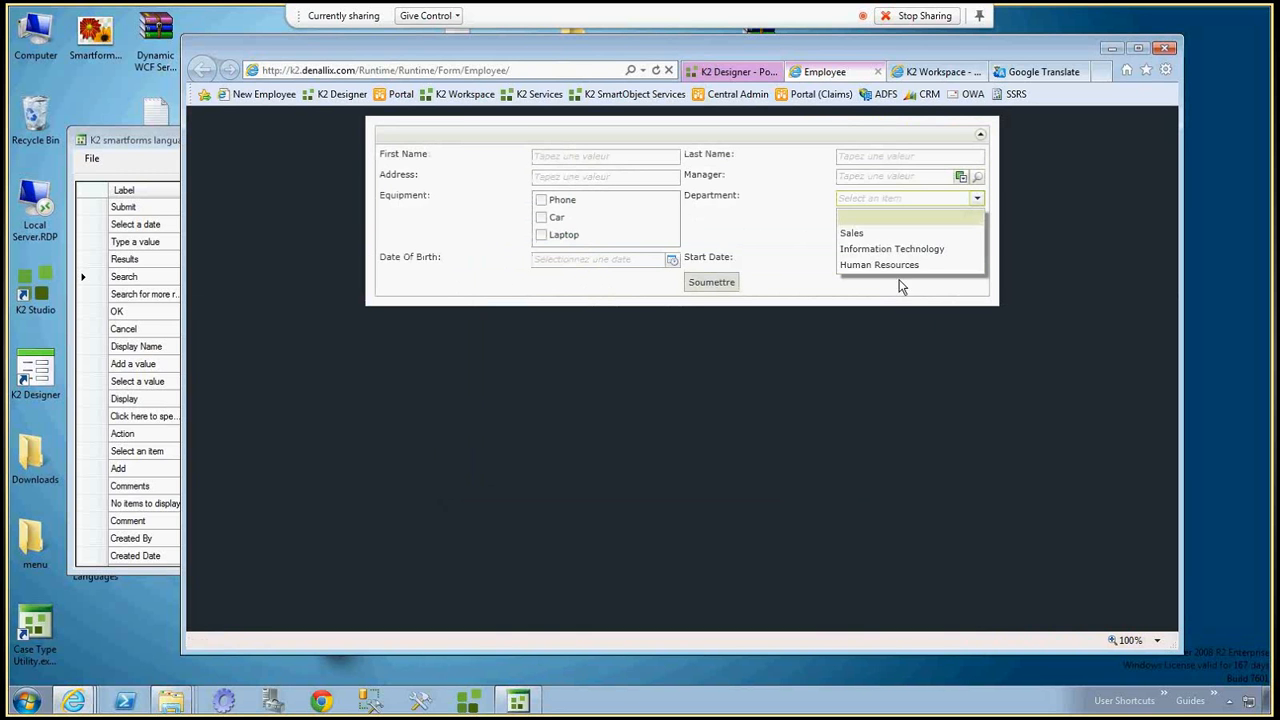
click(770, 244)
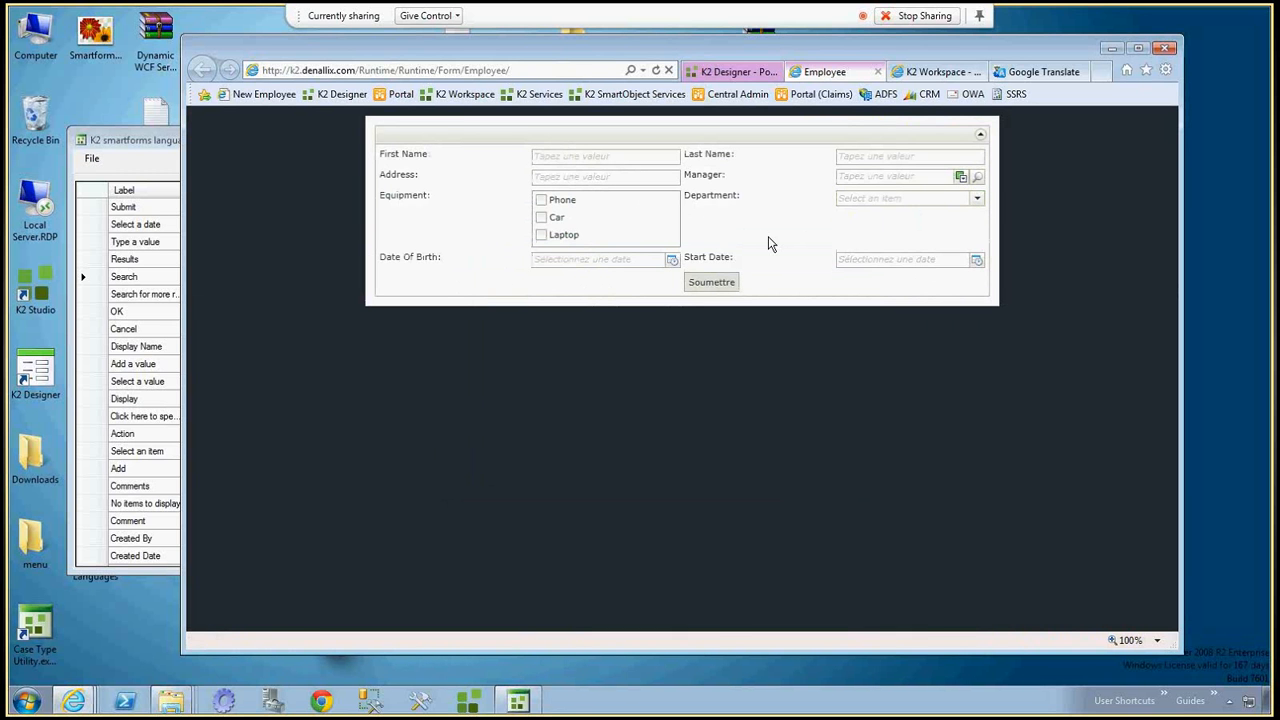
Return to K2 Designer and open the Set Language control's resource file property for editing.
click(733, 72)
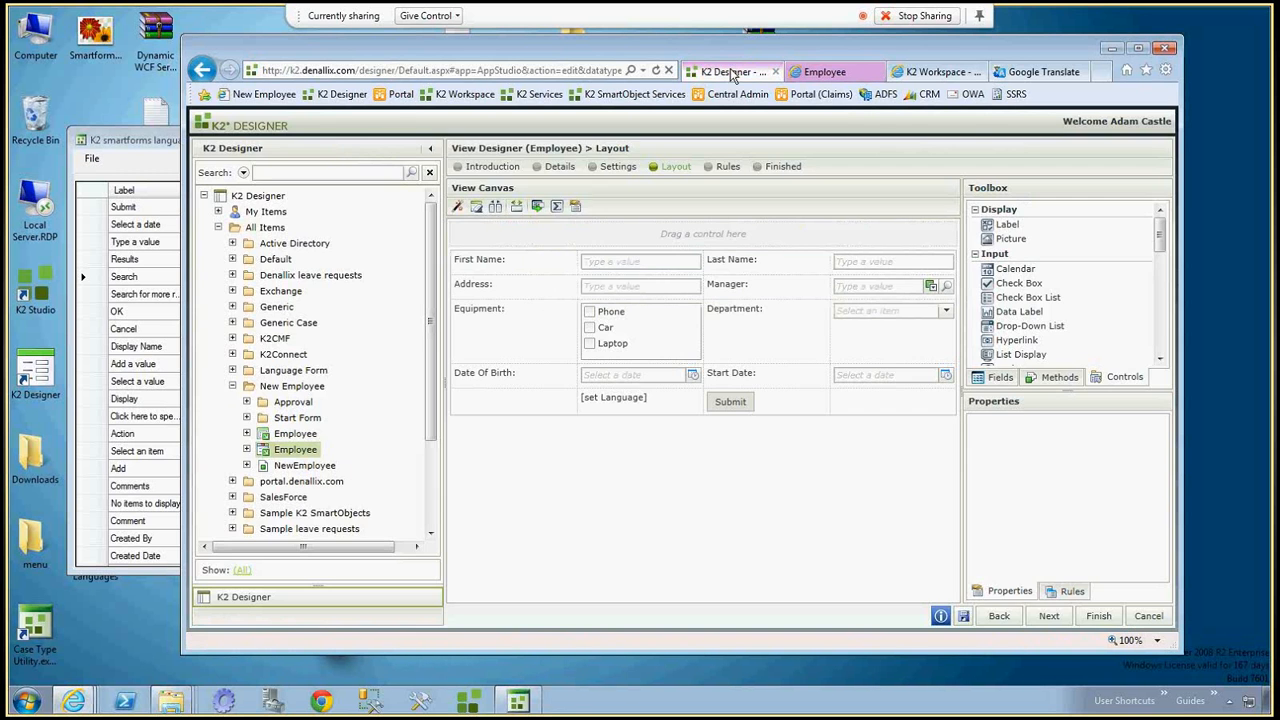
click(626, 398)
click(1141, 459)
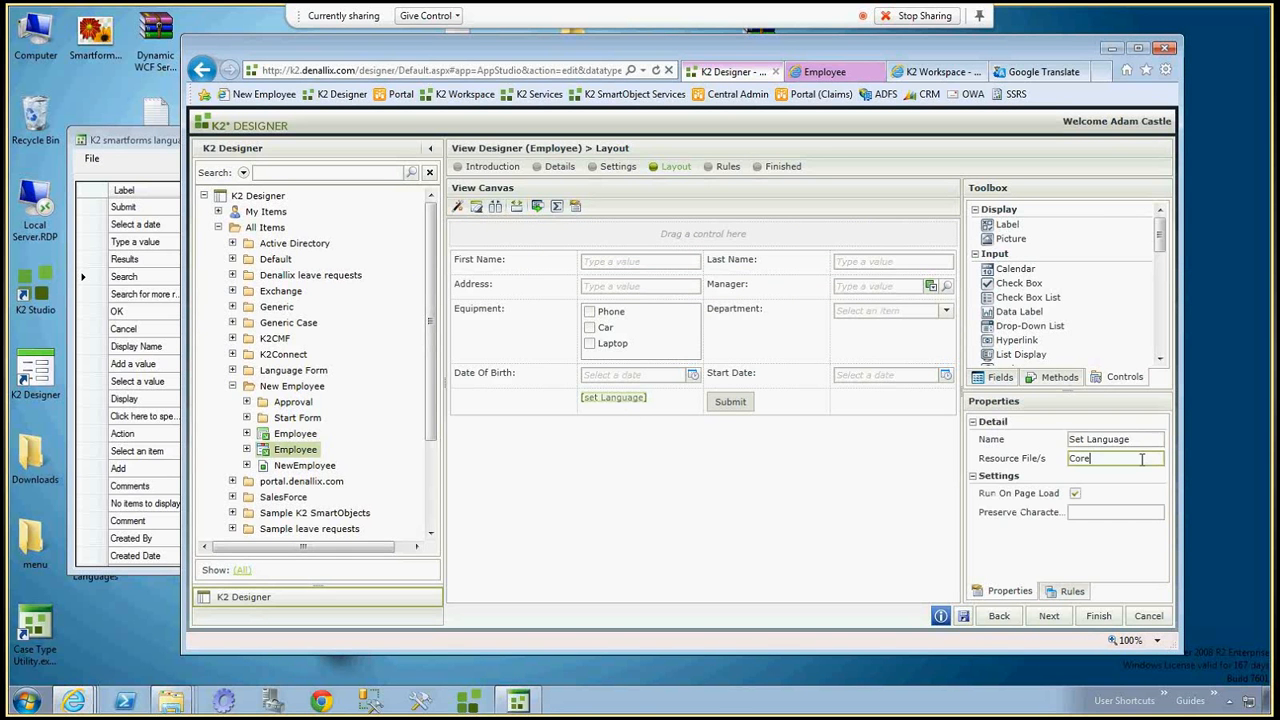
Open NewEmployee.xml in the K2 smartforms languages tool and move its window clear of the designer's control properties.
click(92, 162)
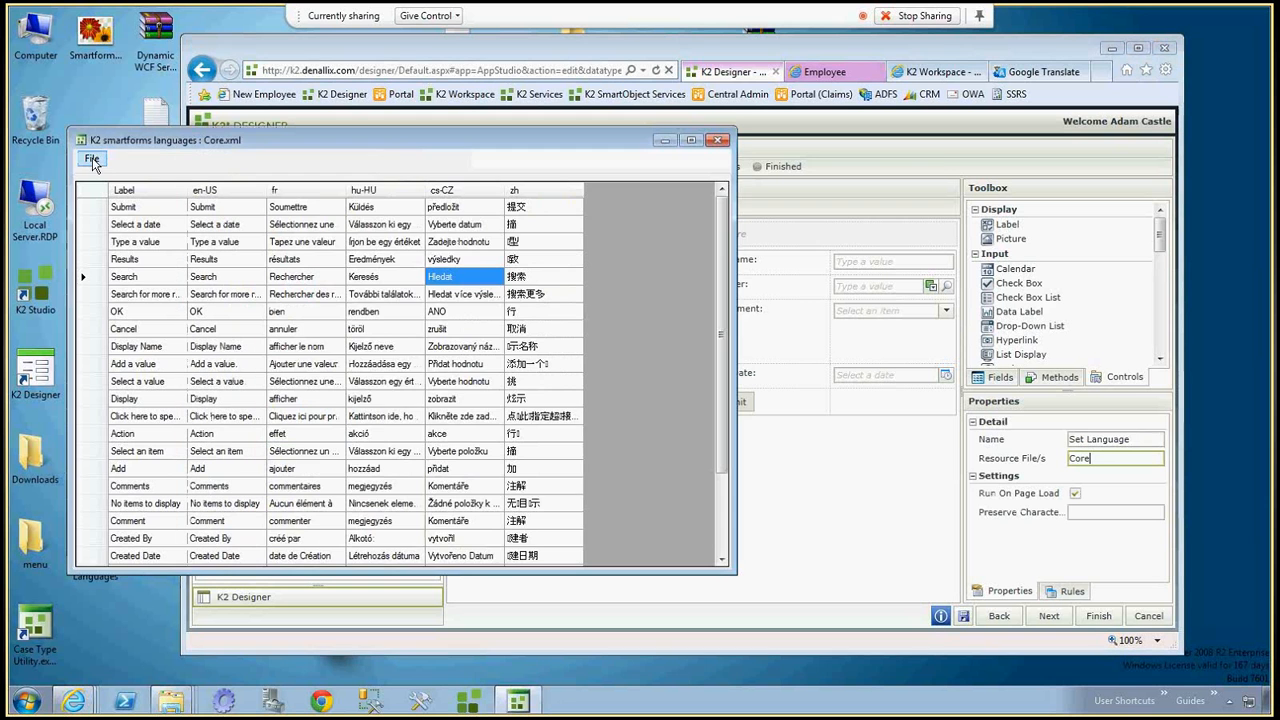
click(92, 162)
click(115, 194)
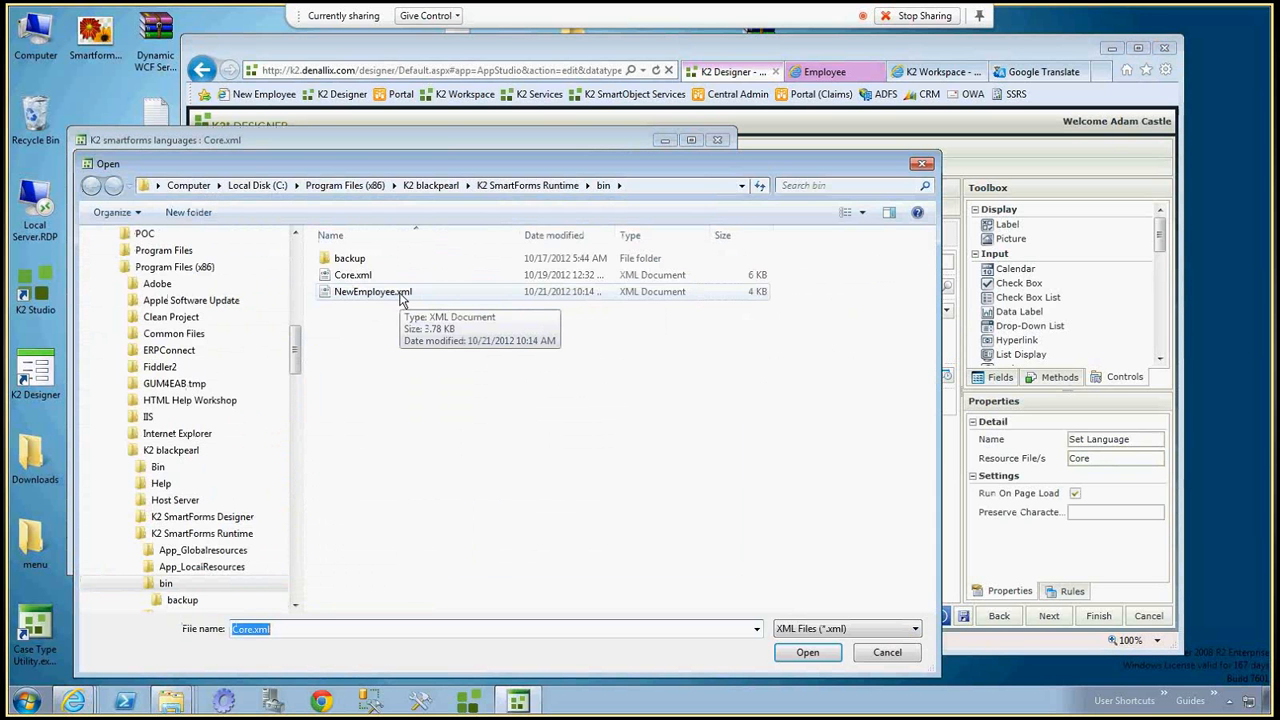
double_click(400, 292)
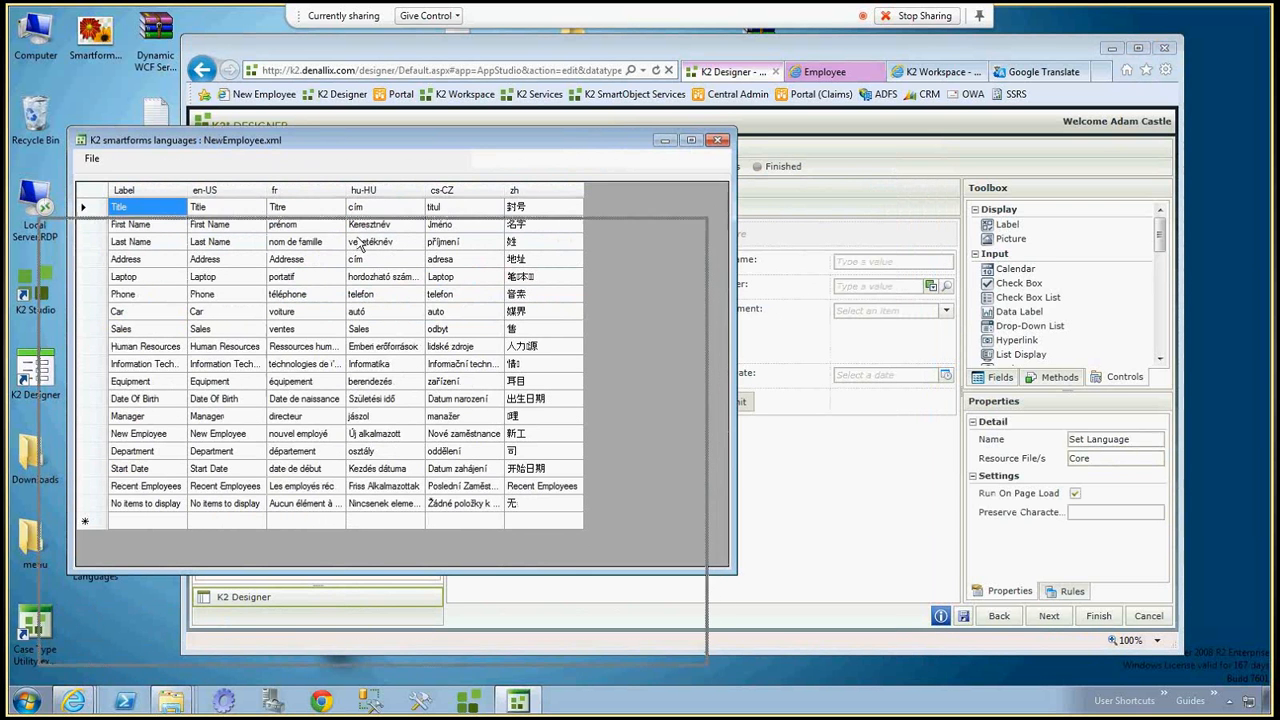
drag(348, 140, 320, 231)
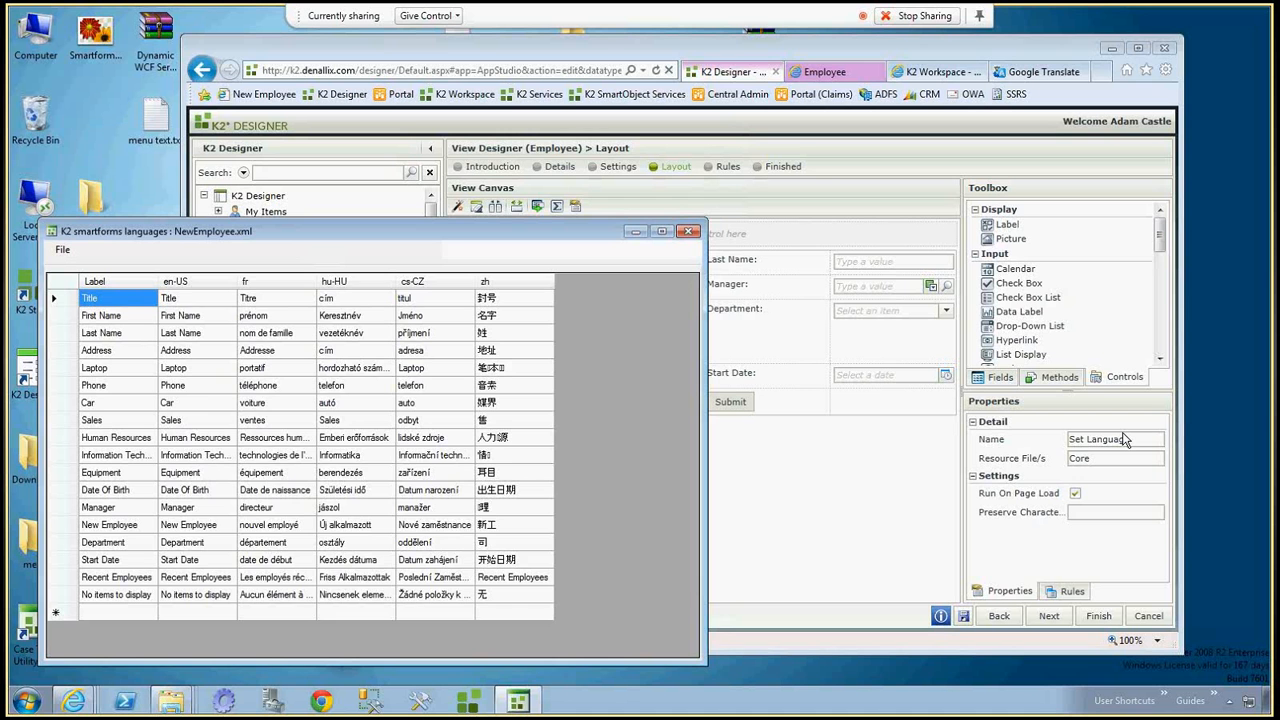
Set the Set Language control's resource files to Core.NewEmployee and save the Employee view.
click(1105, 458)
text(.)
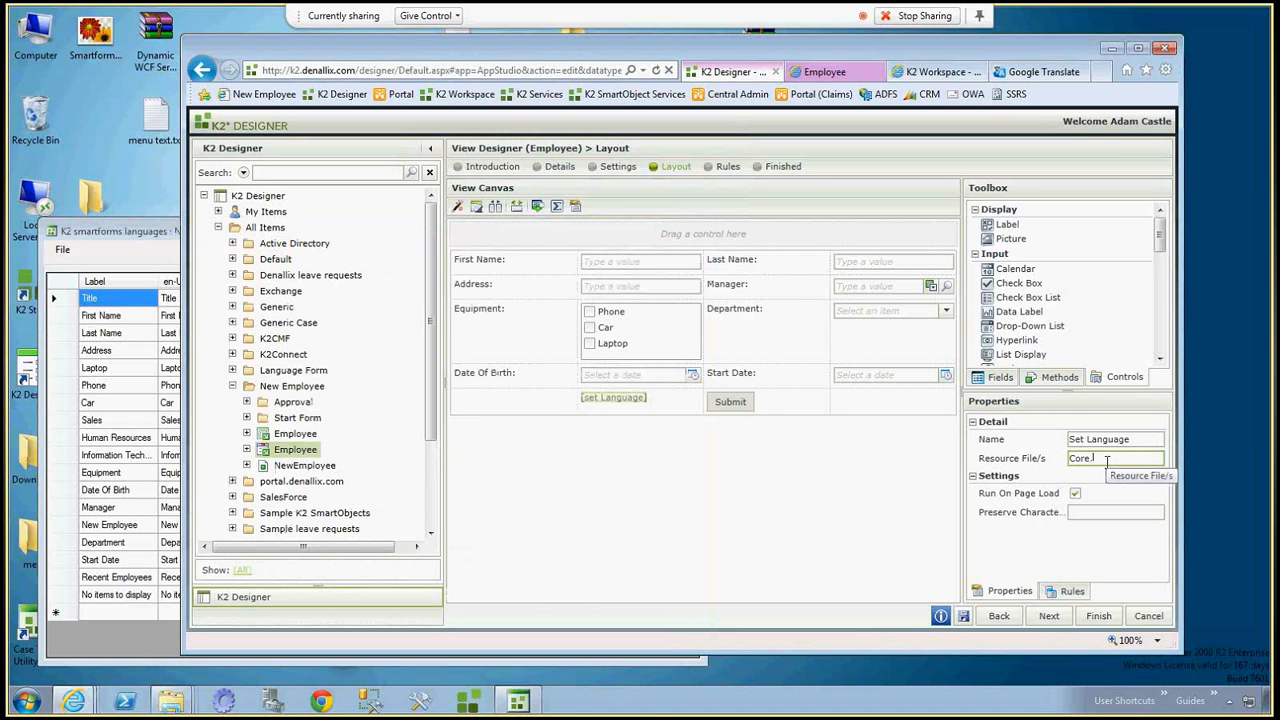
text(NewEmployee)
click(962, 619)
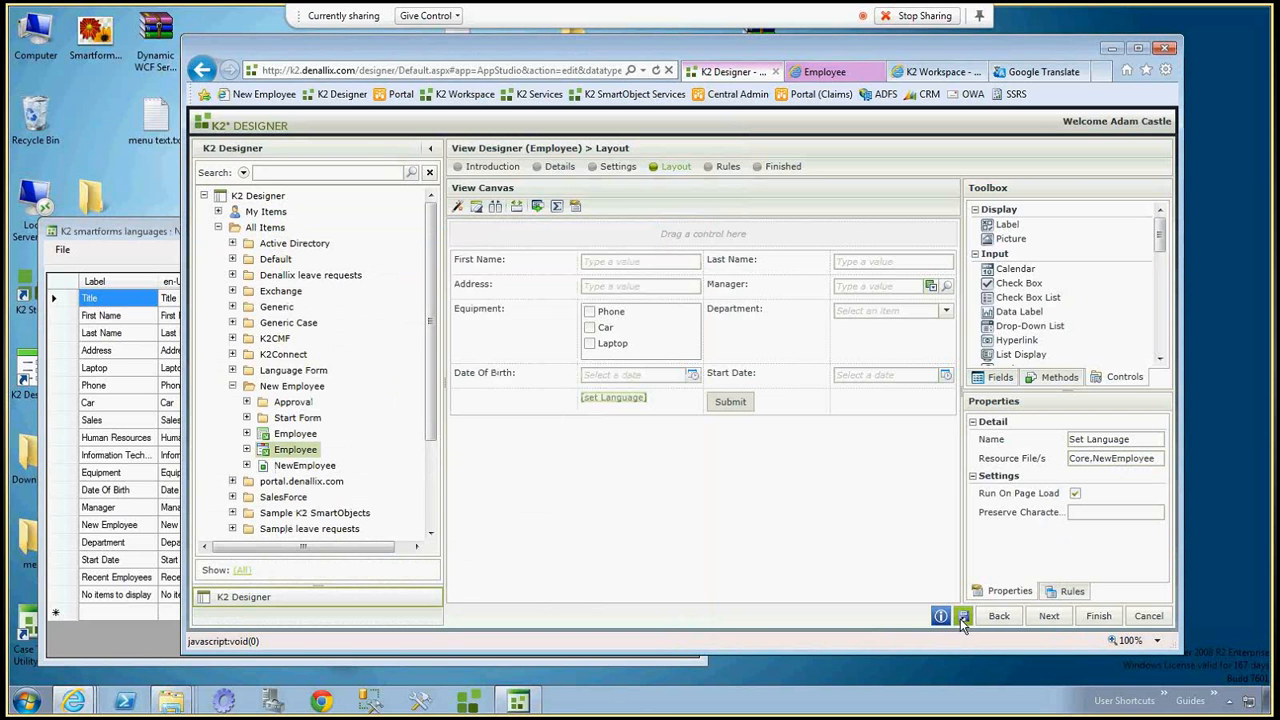
Reload the Employee runtime form and shift the browser window slightly to show more of the language file.
click(826, 72)
key(F5)
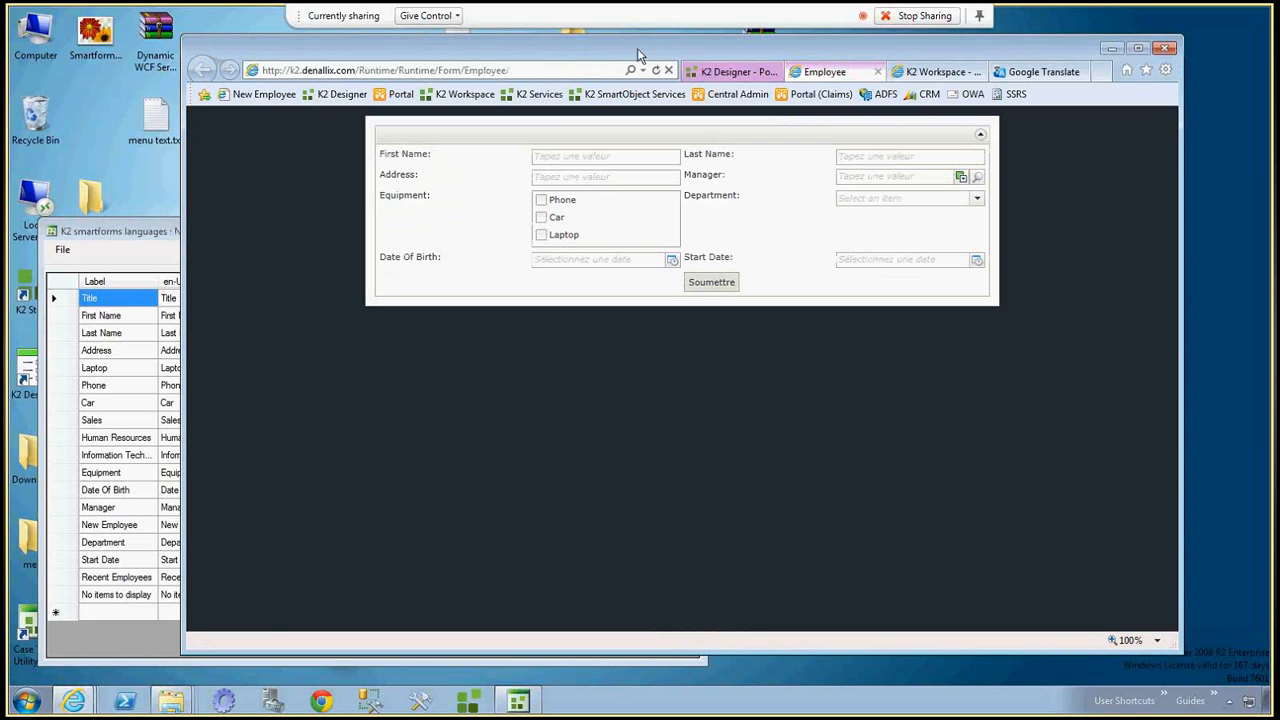
drag(637, 48, 652, 66)
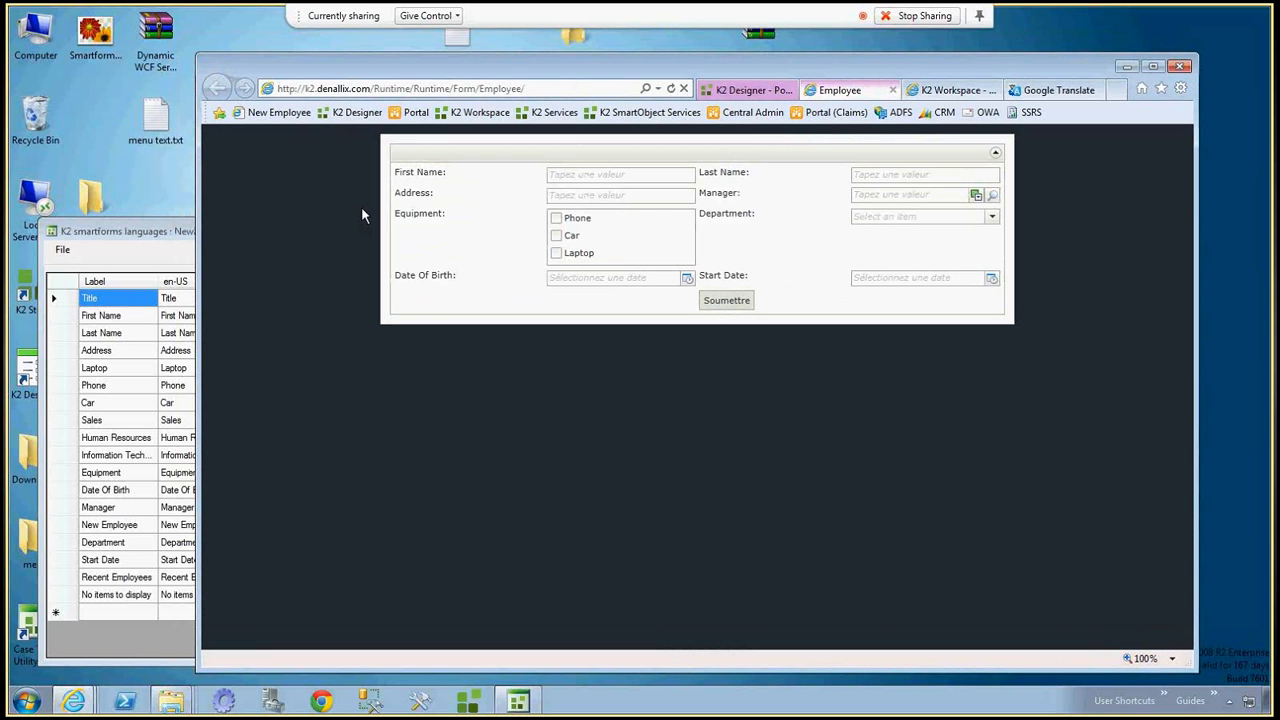
Set the Set Language control's preserve characters to ":" and save the Employee view.
drag(393, 172, 447, 176)
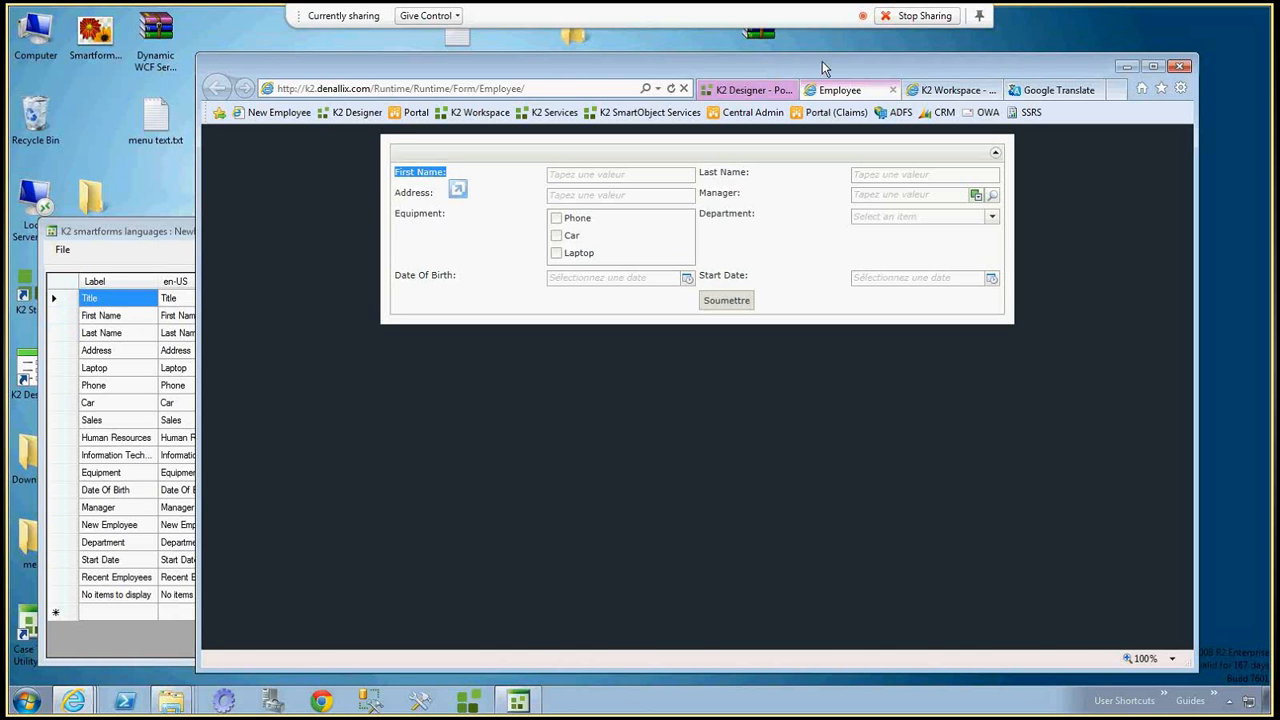
click(749, 92)
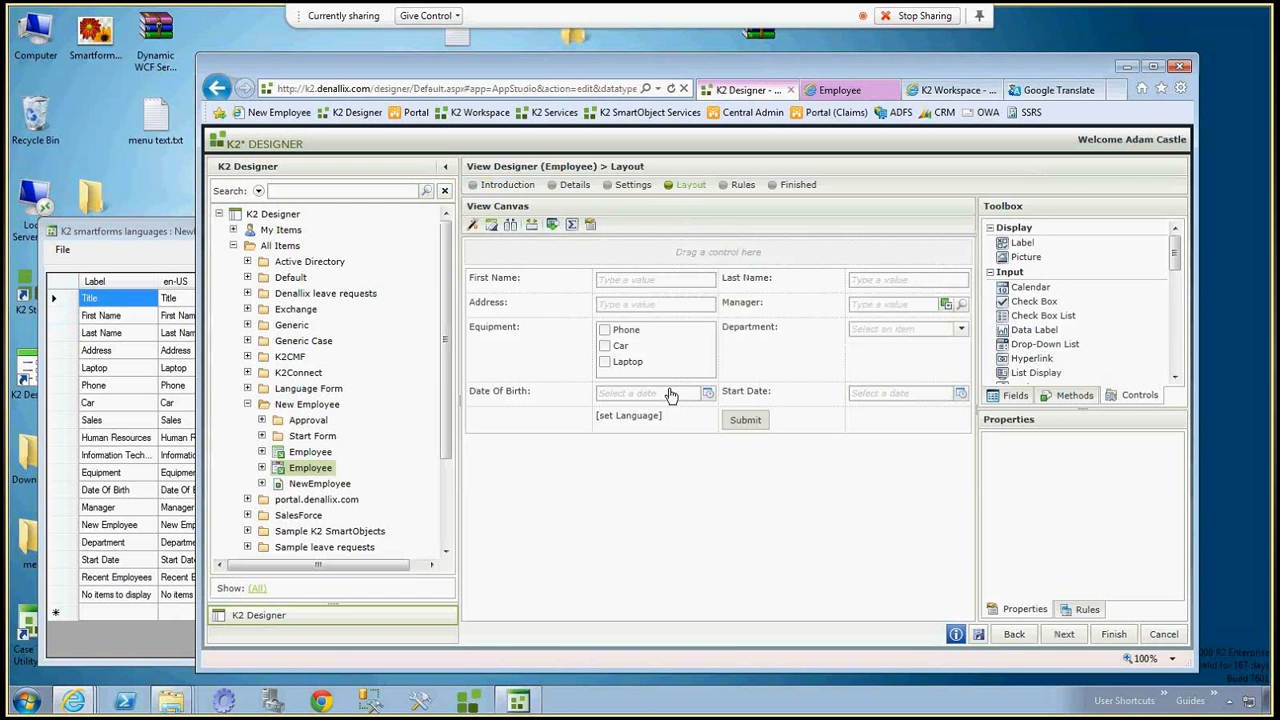
click(643, 419)
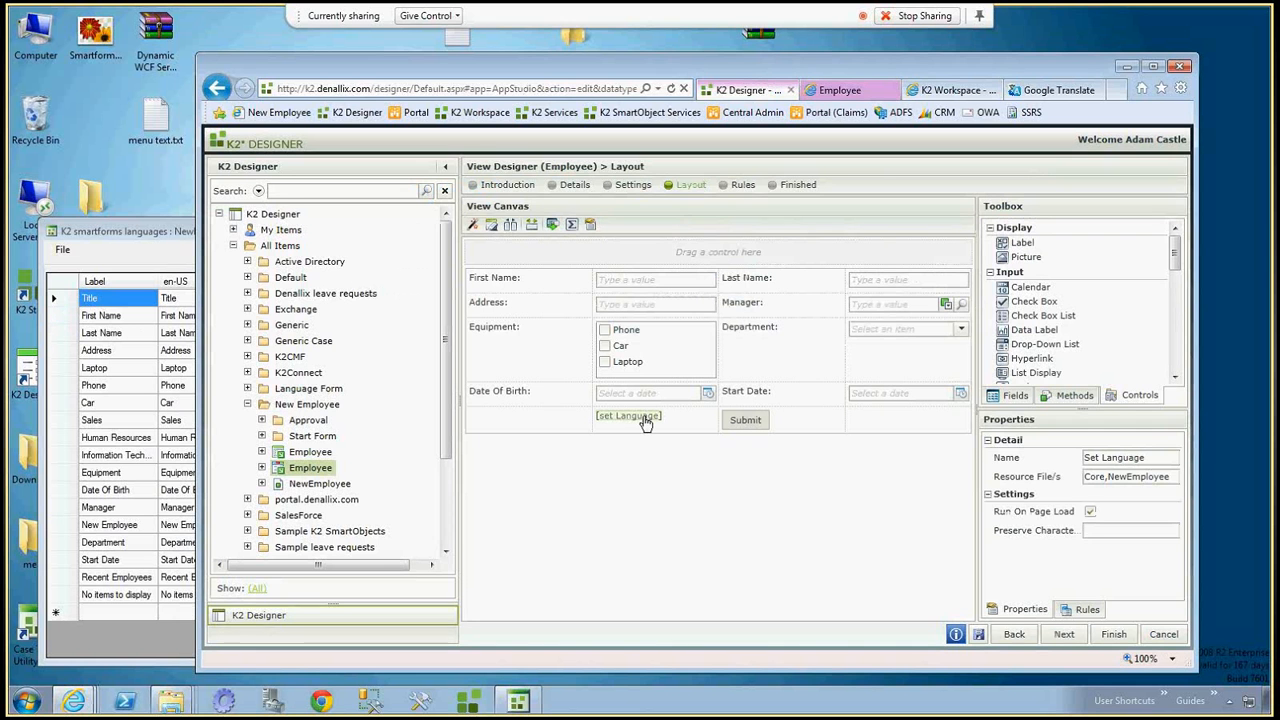
click(1114, 531)
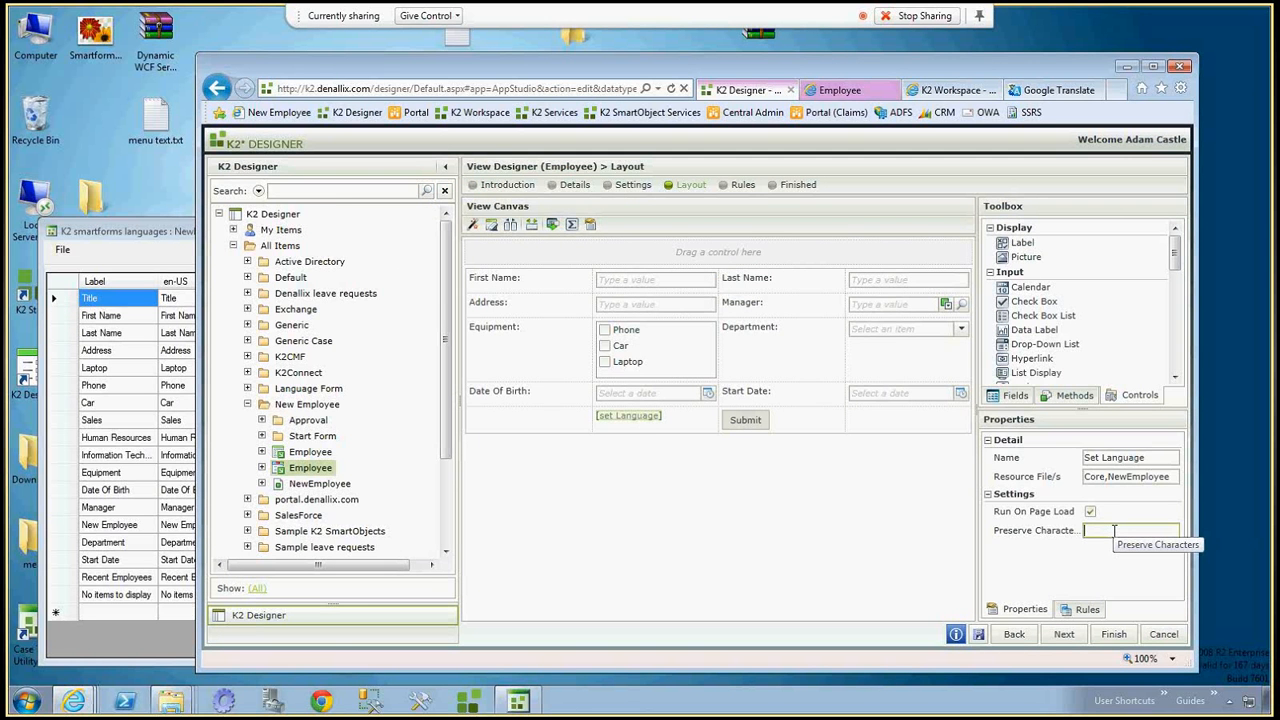
text(:)
click(979, 636)
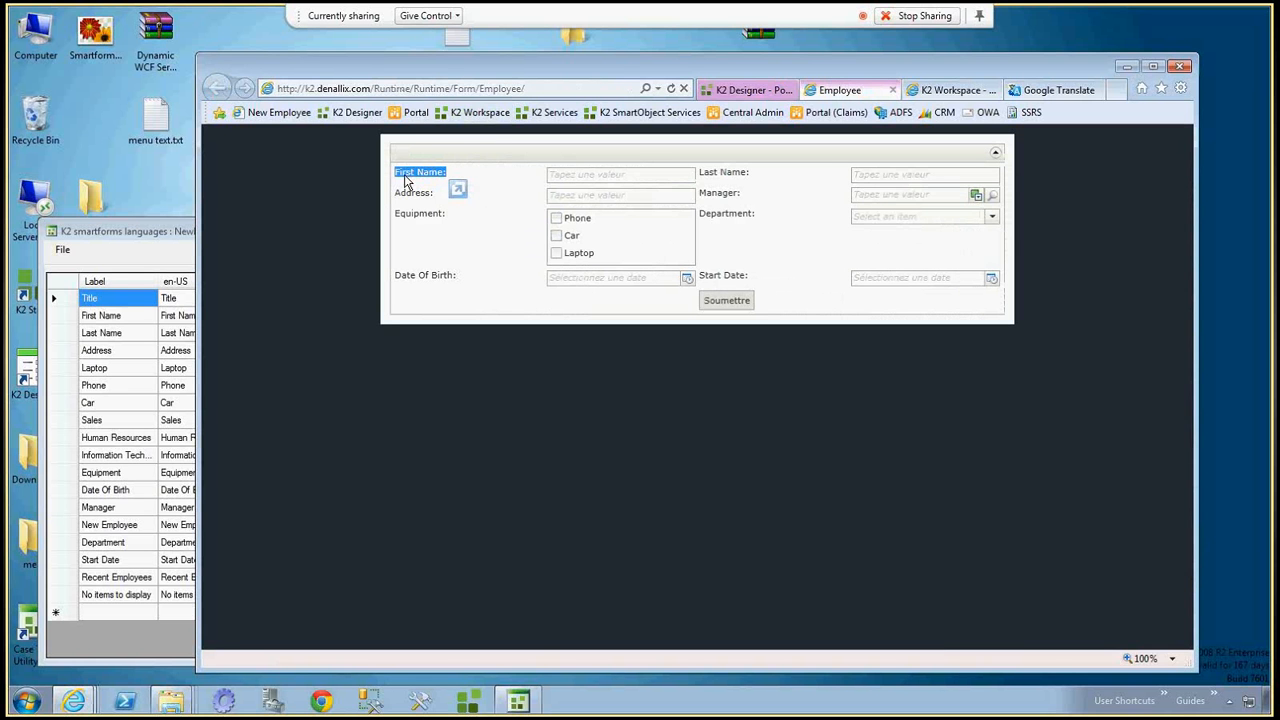
Highlight the First Name label and its colon on the Employee runtime form, and reload the form.
click(443, 172)
double_click(445, 173)
click(442, 172)
drag(442, 172, 408, 180)
click(421, 178)
drag(400, 172, 444, 178)
click(444, 174)
double_click(446, 172)
click(502, 239)
key(F5)
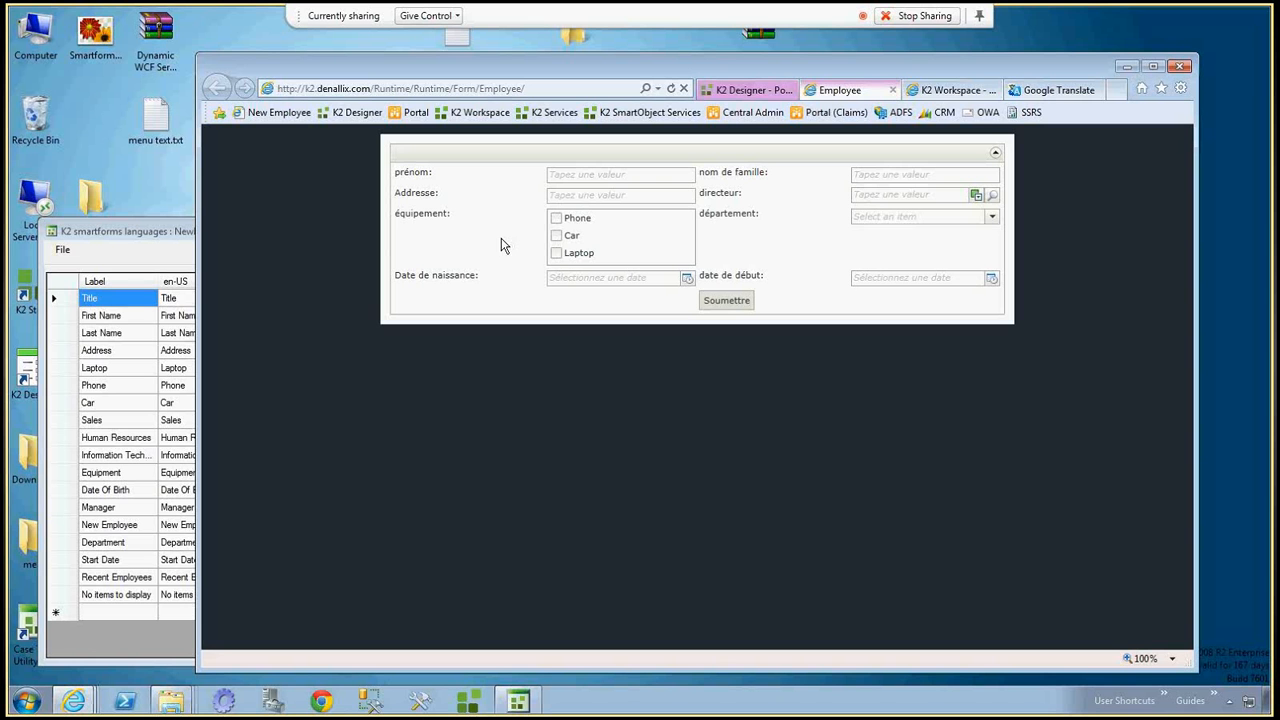
Check the translation of the date of birth calendar, the manager search dialog and the department options.
click(685, 280)
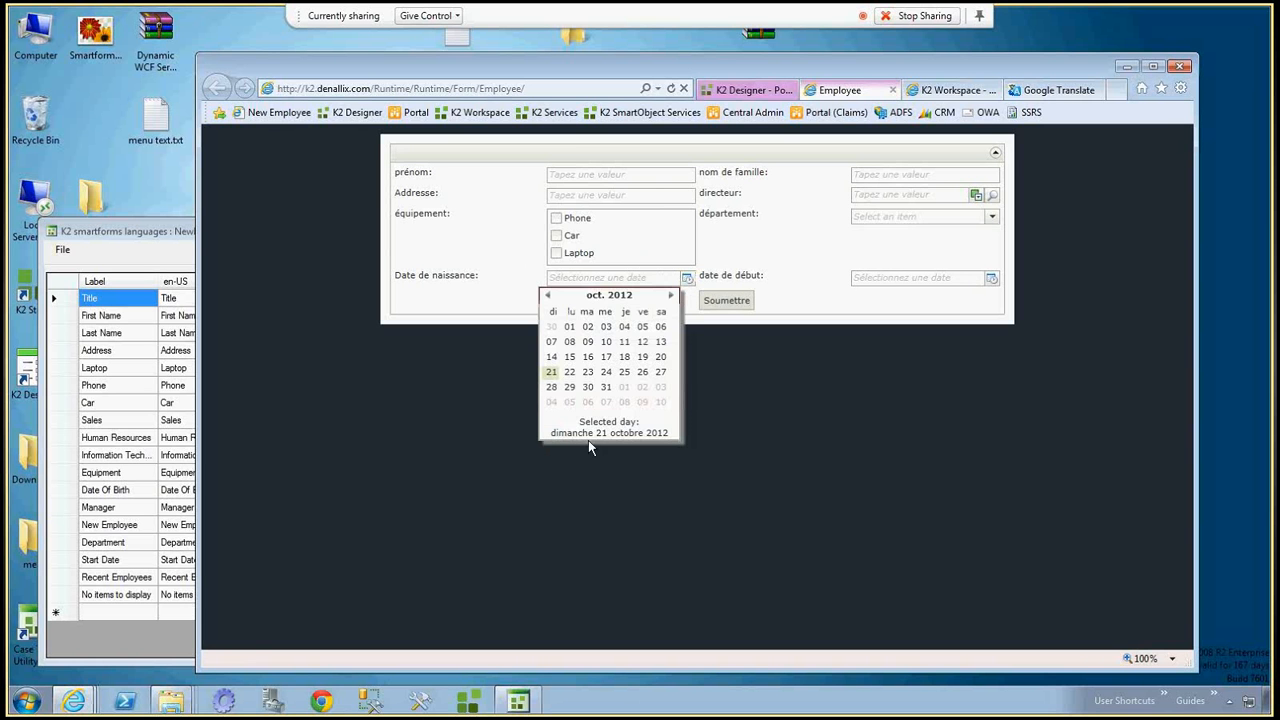
click(993, 198)
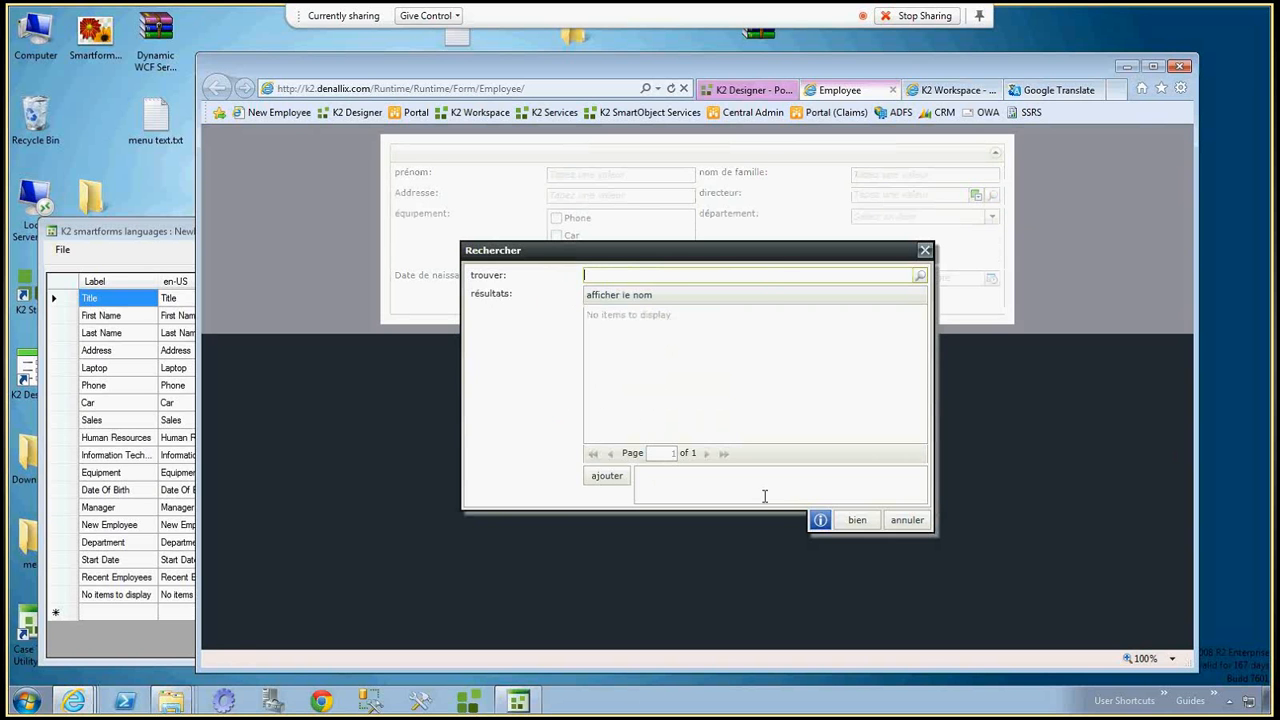
click(912, 521)
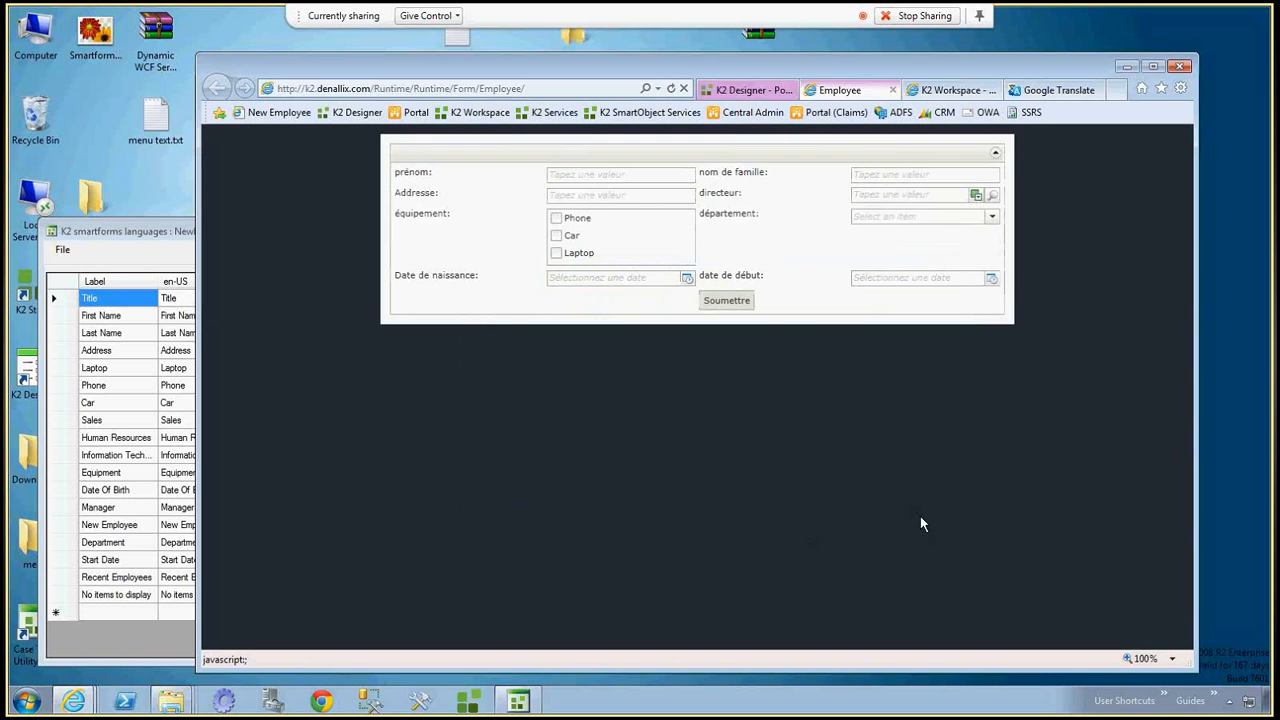
click(981, 219)
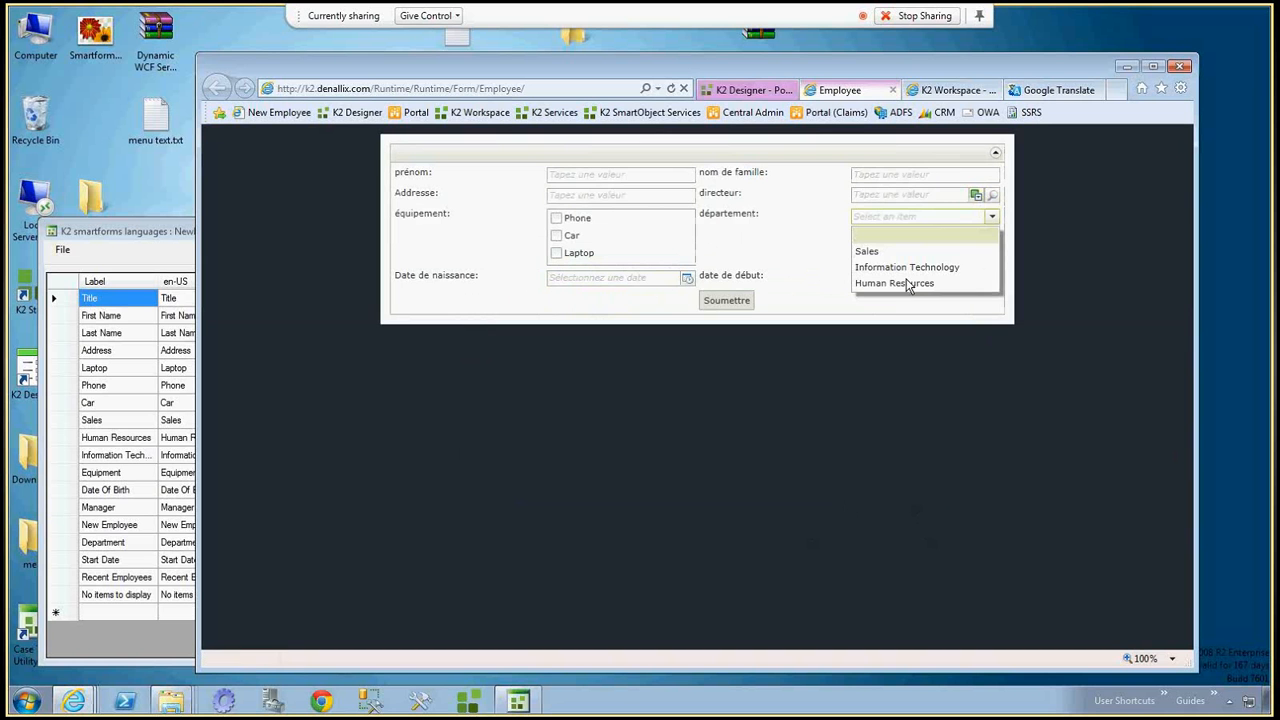
click(639, 240)
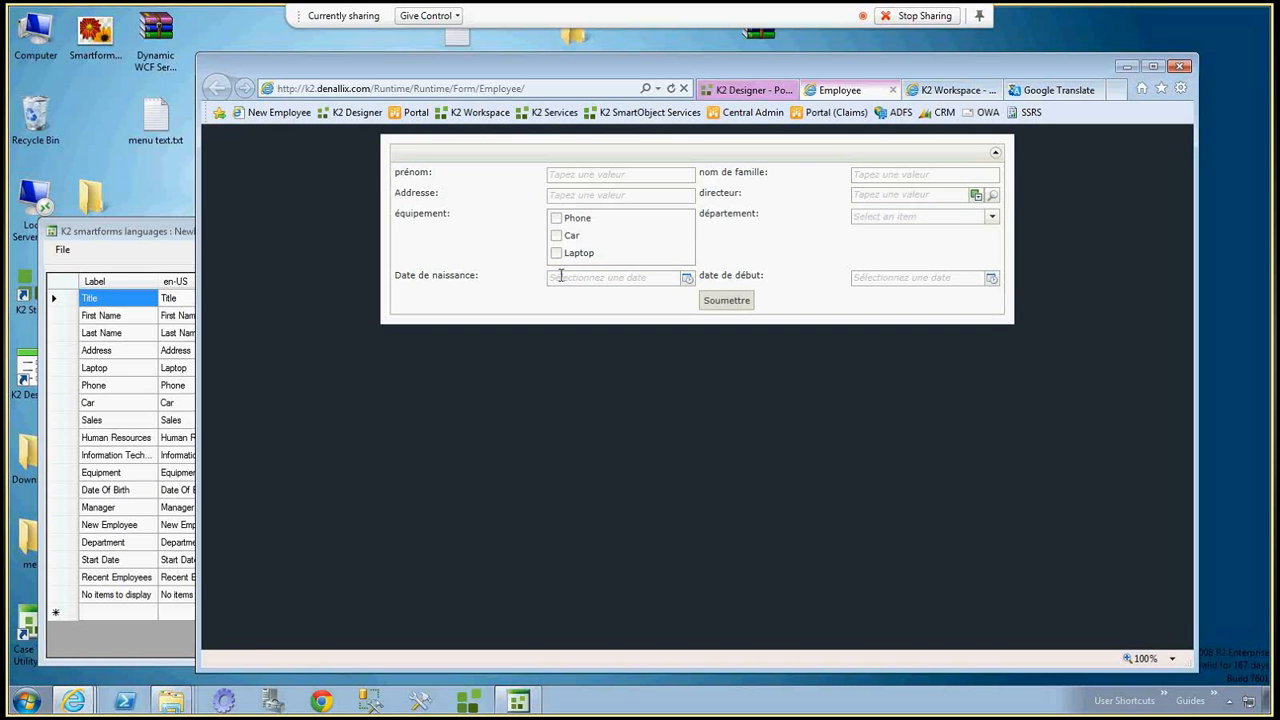
Review the Set Language control's properties in K2 Designer and compare them with the department options on the runtime form.
click(752, 90)
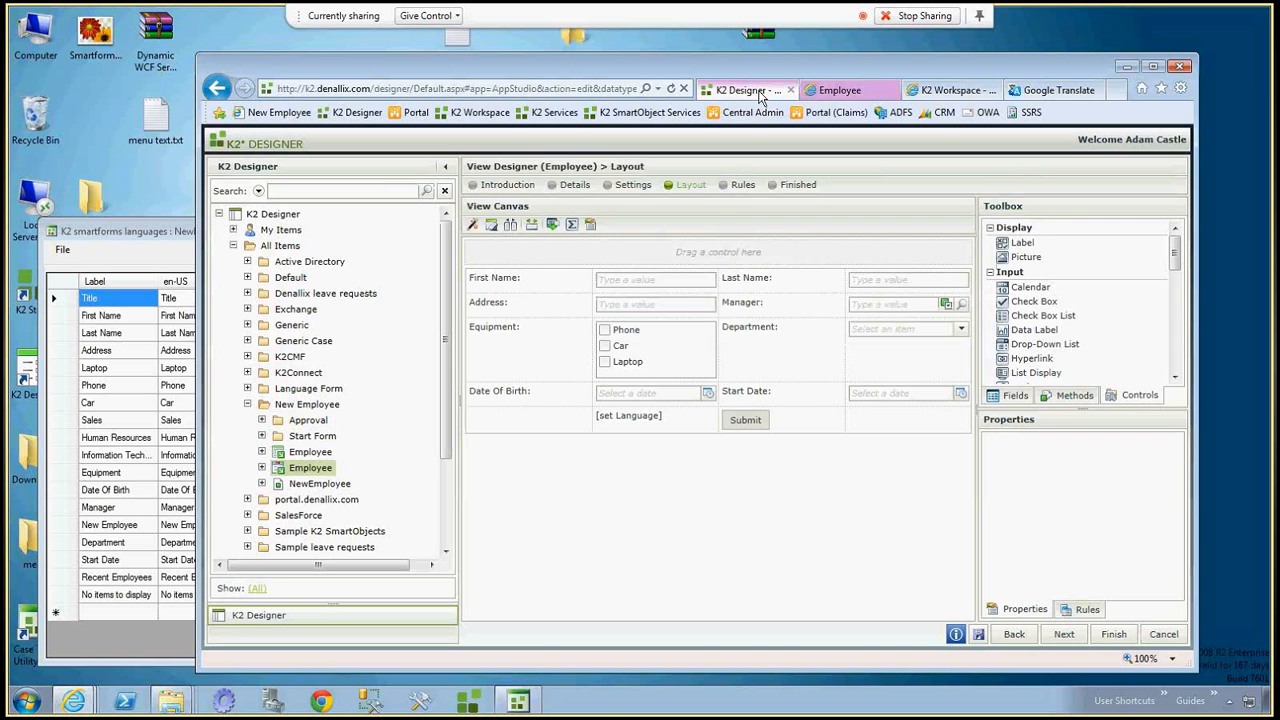
click(630, 416)
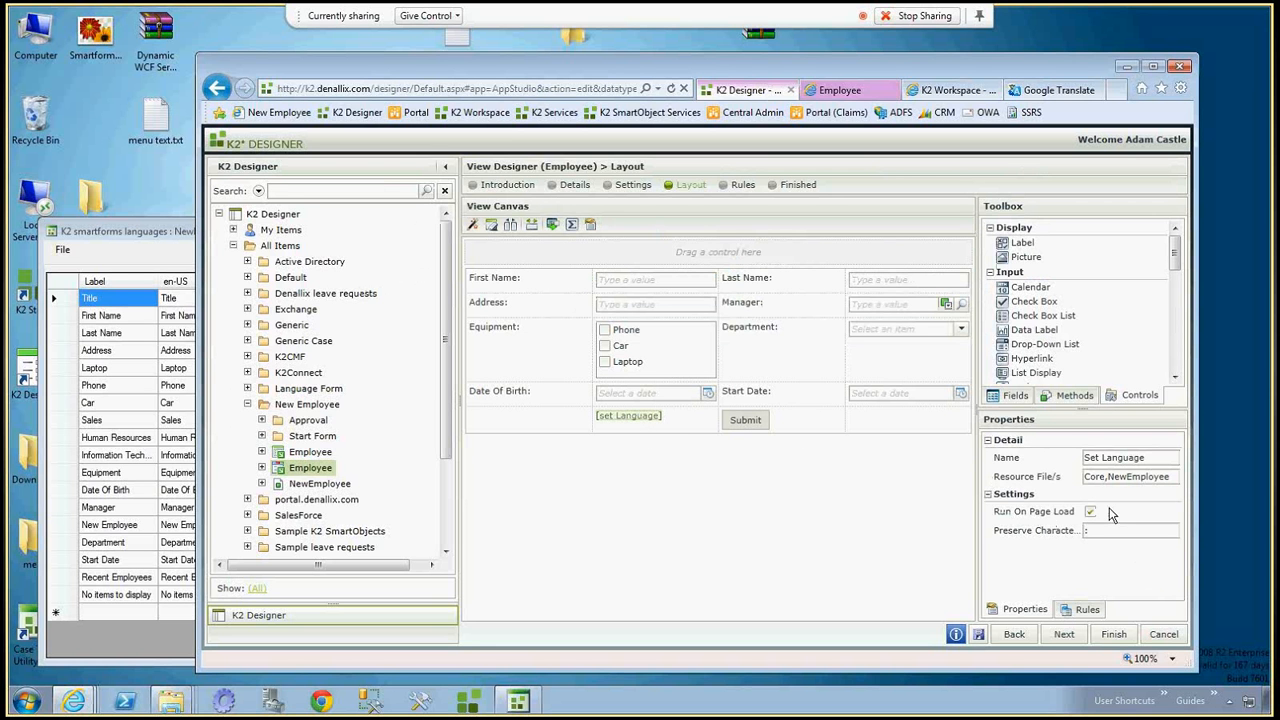
click(858, 90)
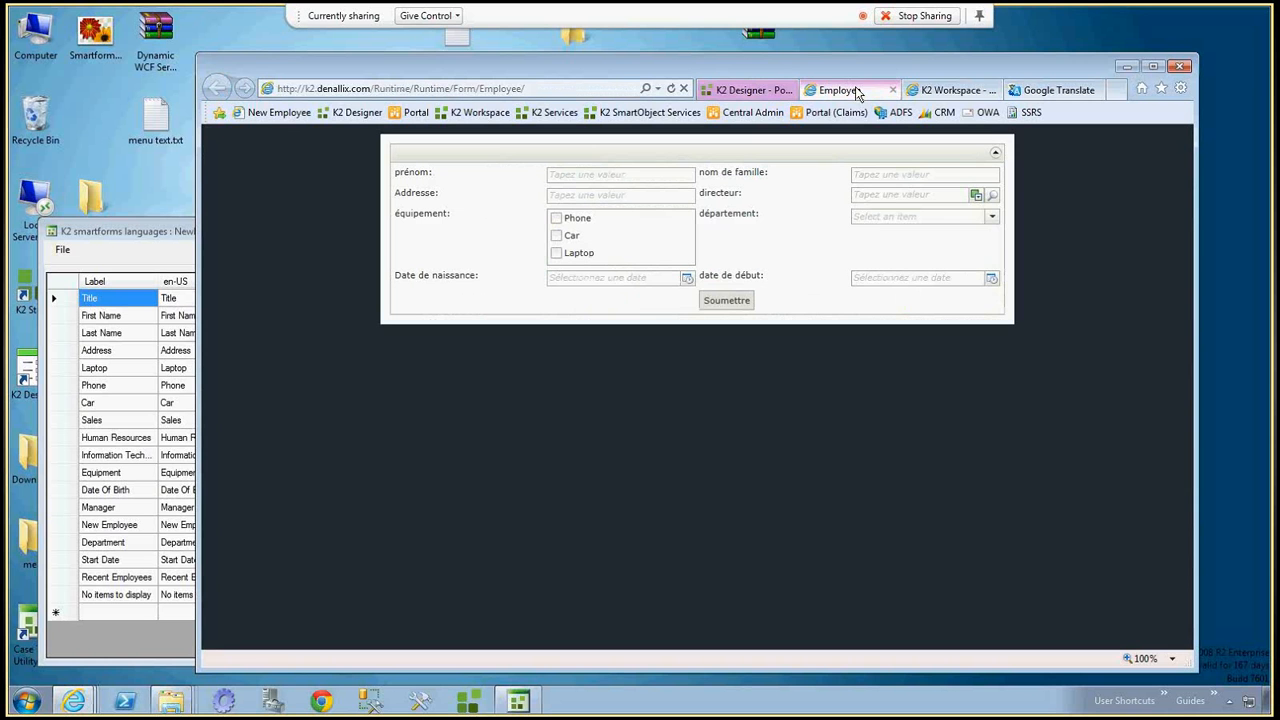
click(990, 217)
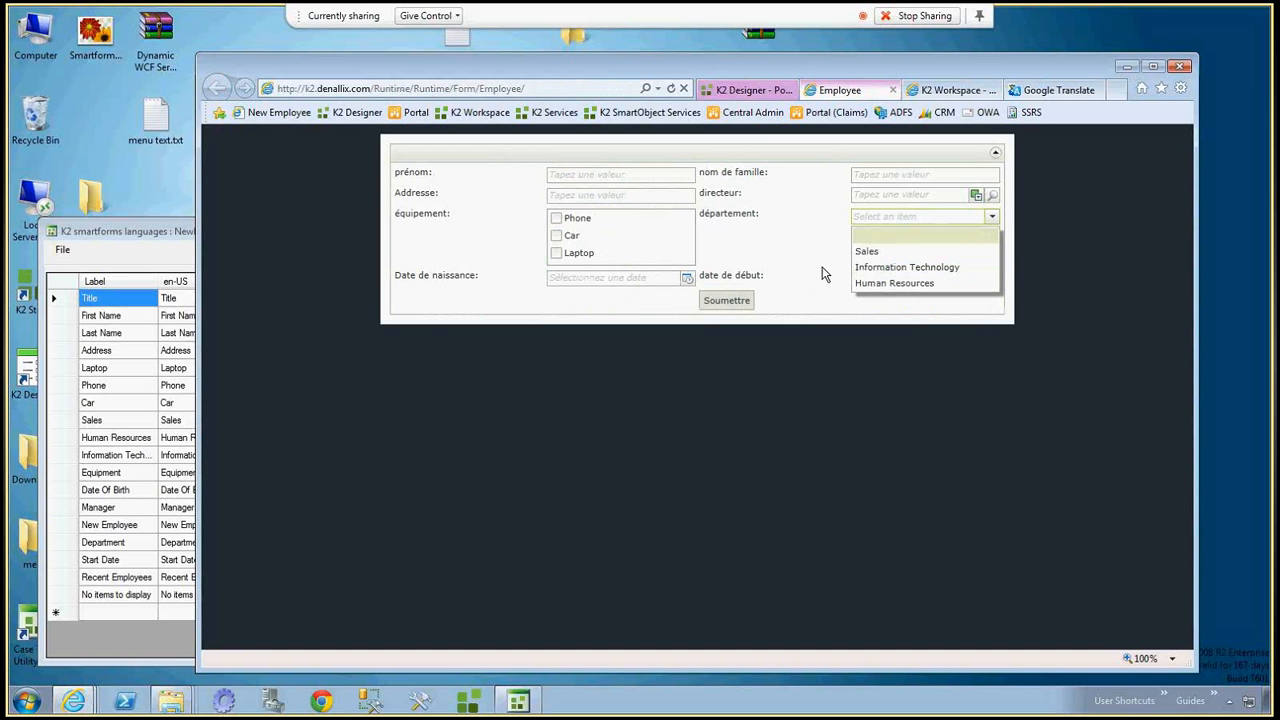
Leave the view and open the Employee form for editing at its rules page.
click(749, 90)
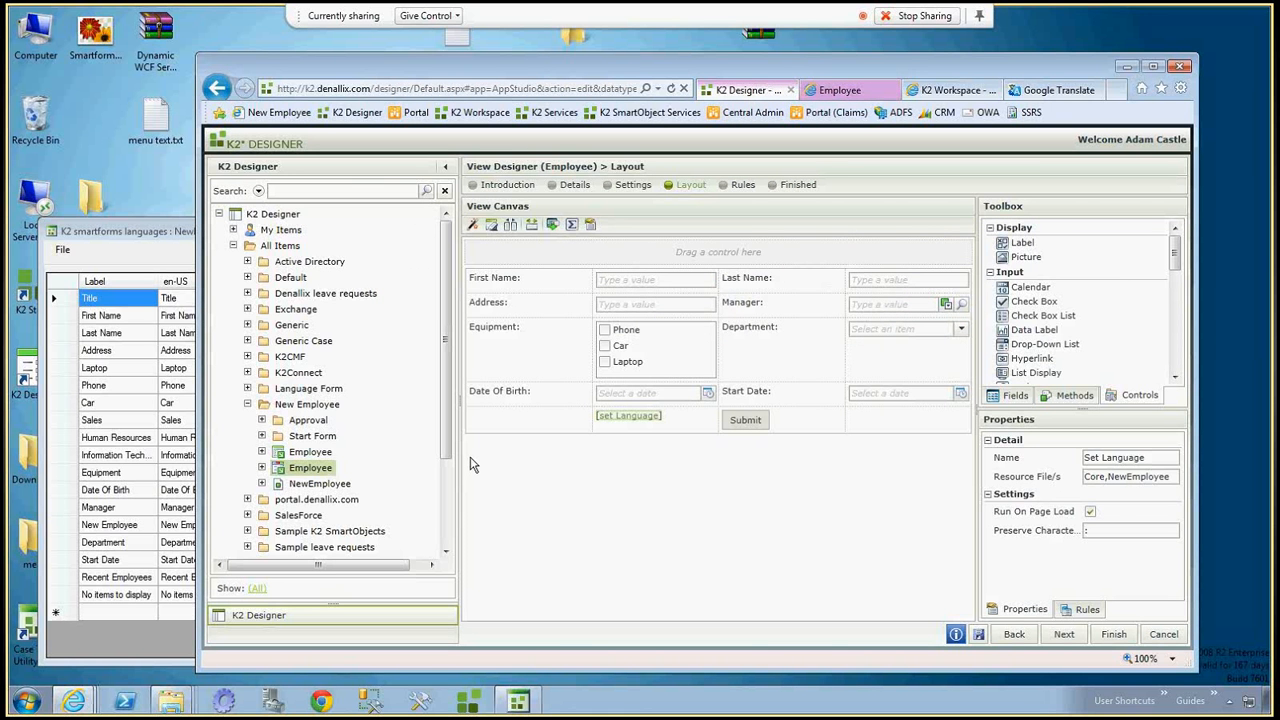
double_click(316, 454)
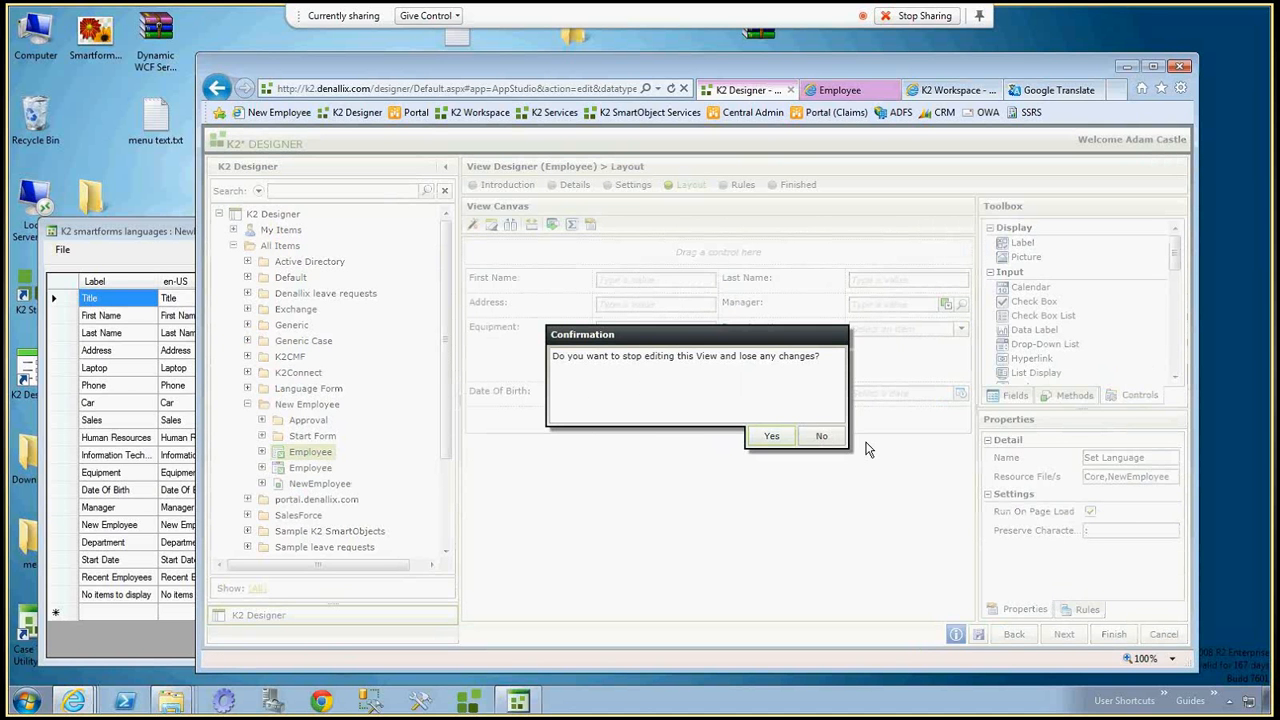
click(771, 436)
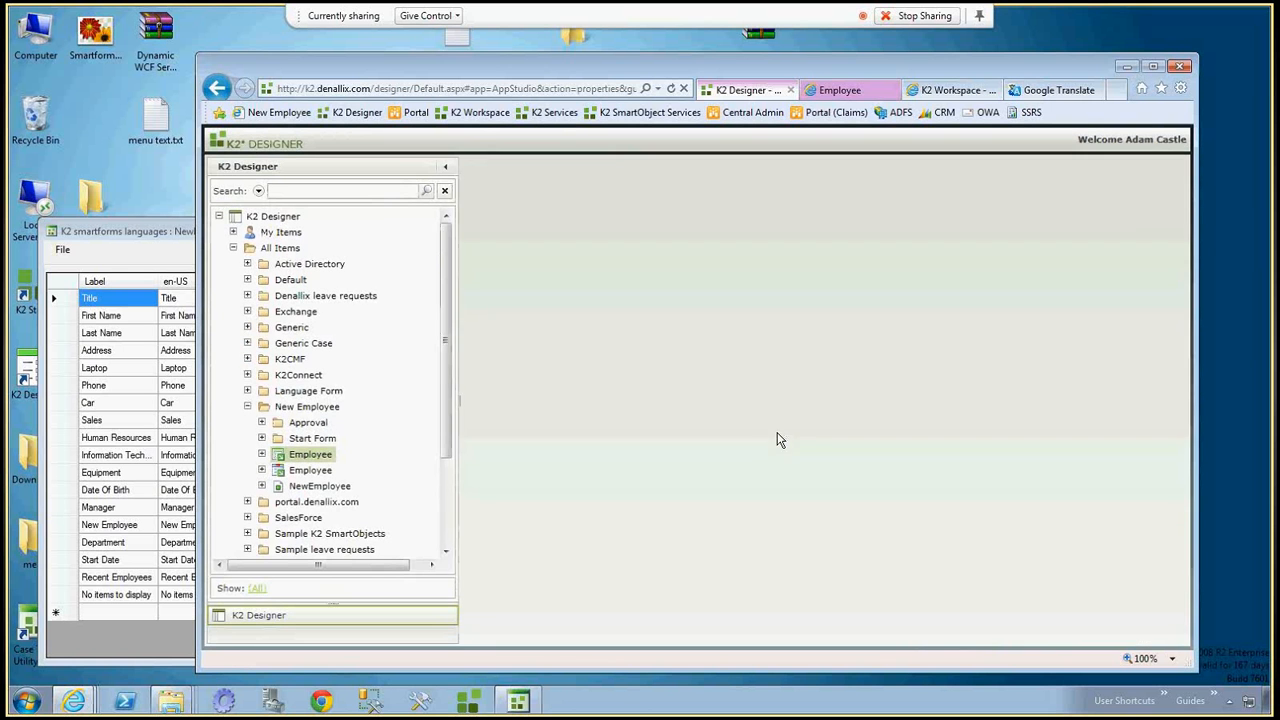
click(517, 482)
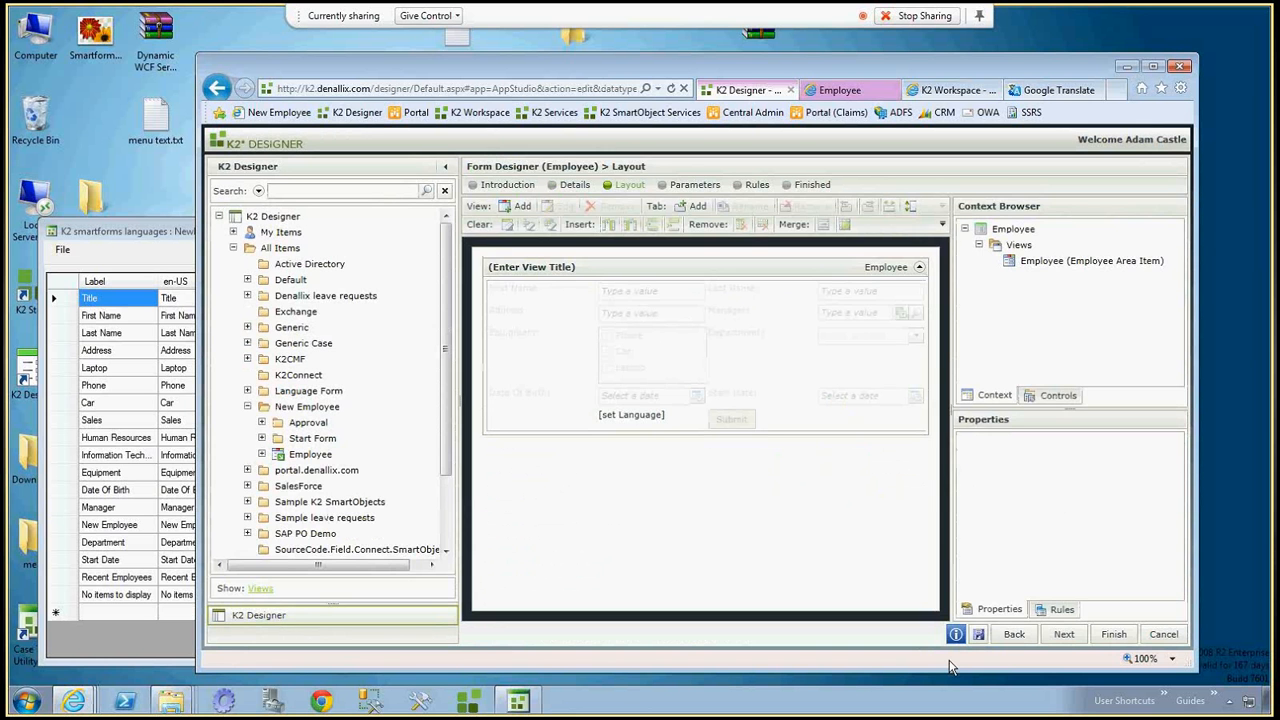
click(1065, 635)
click(1066, 636)
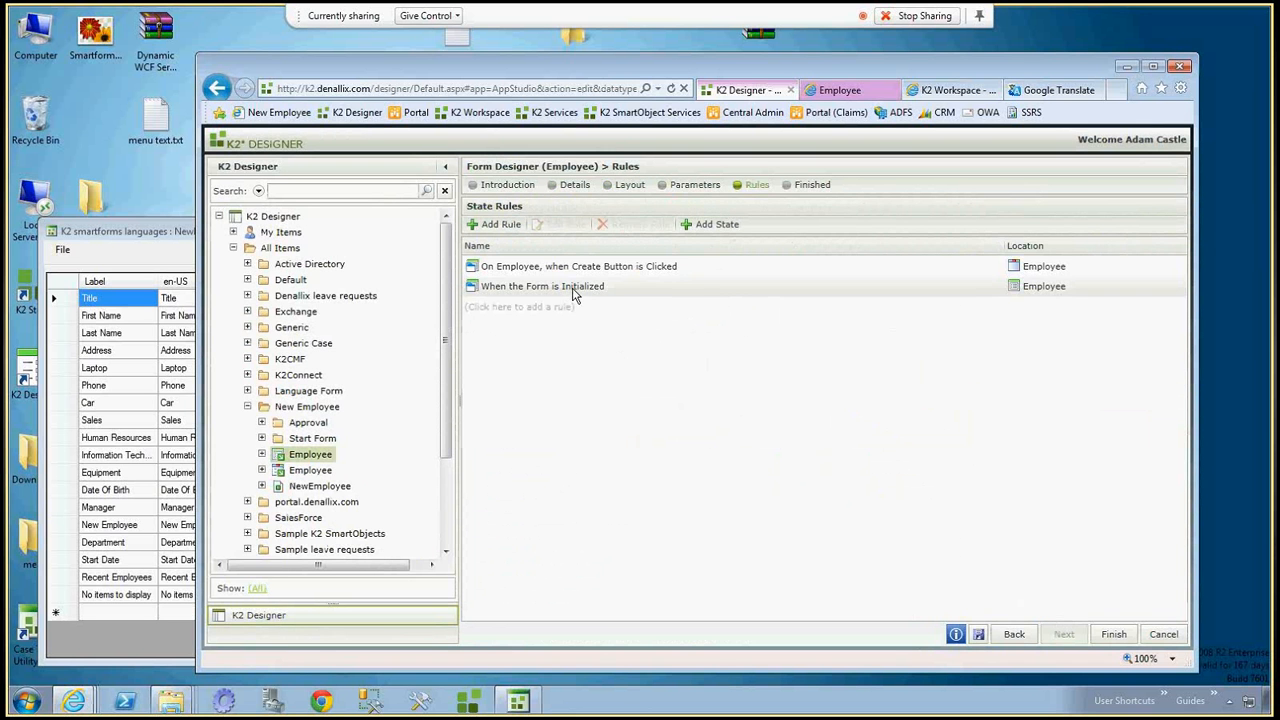
Add a Transfer data action to the form's "When the Form is Initialized" rule.
click(560, 226)
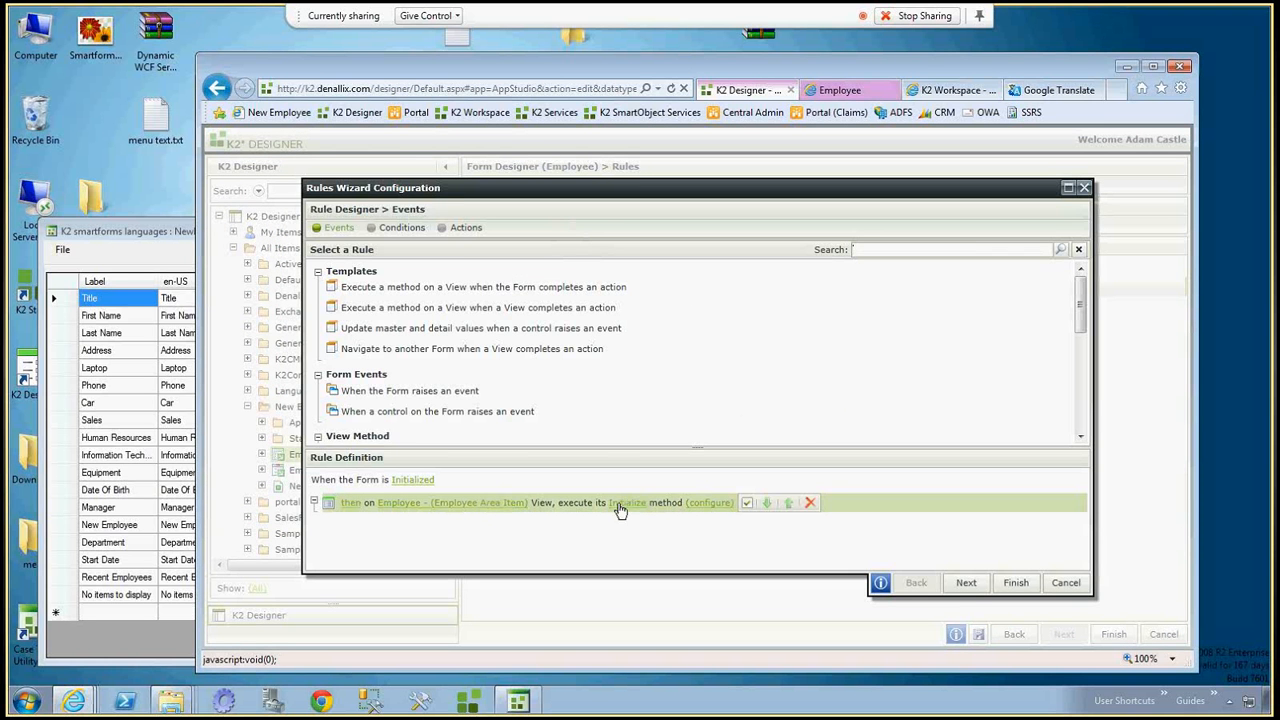
click(966, 588)
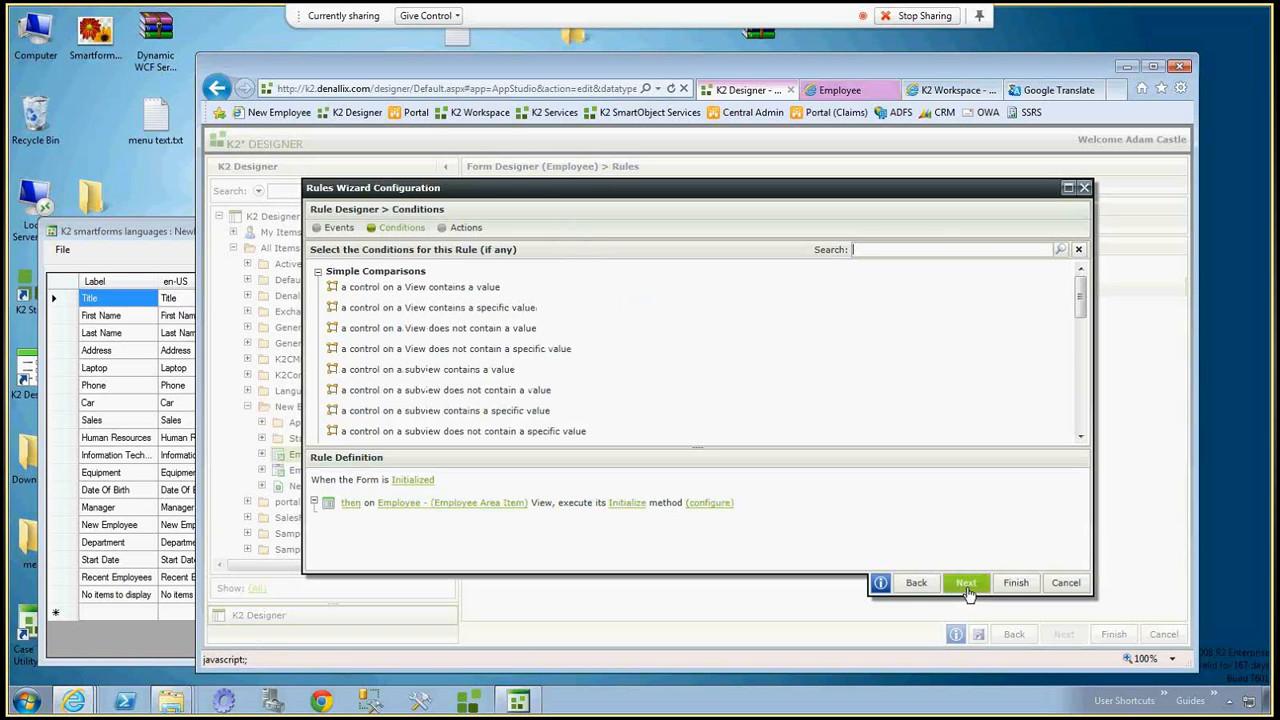
click(966, 584)
scroll(1078, 436, down, 10)
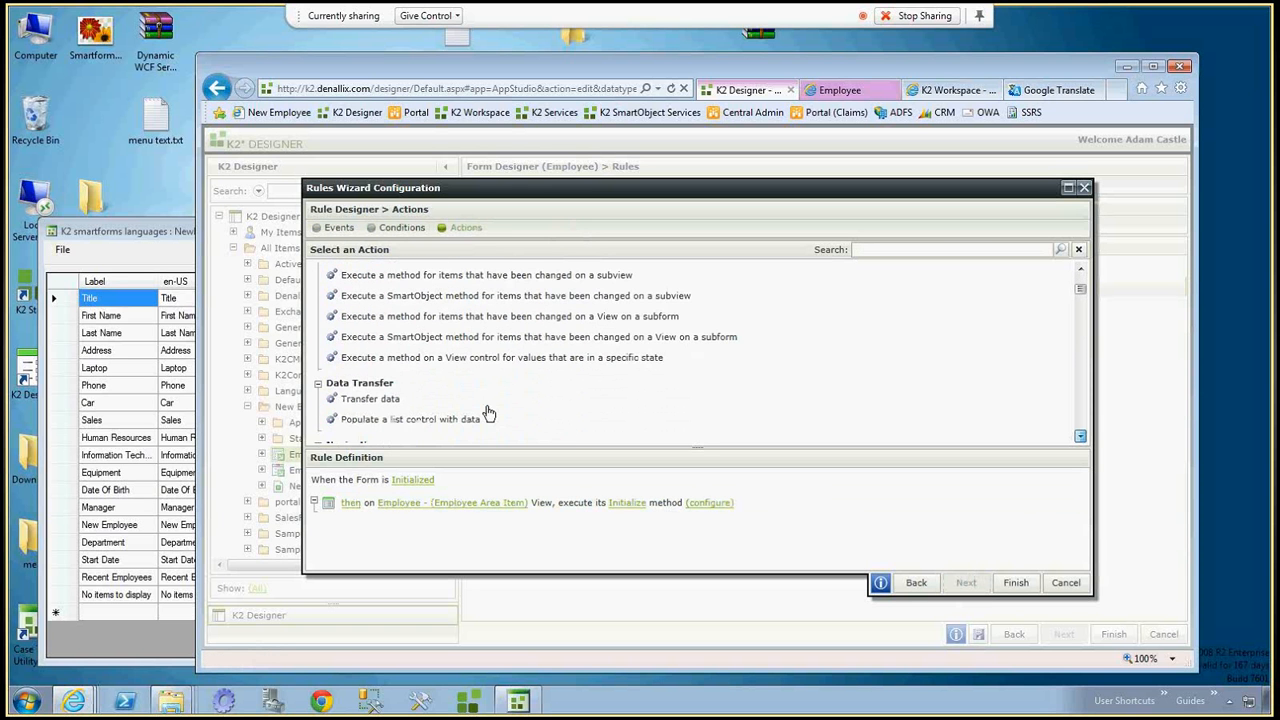
click(370, 399)
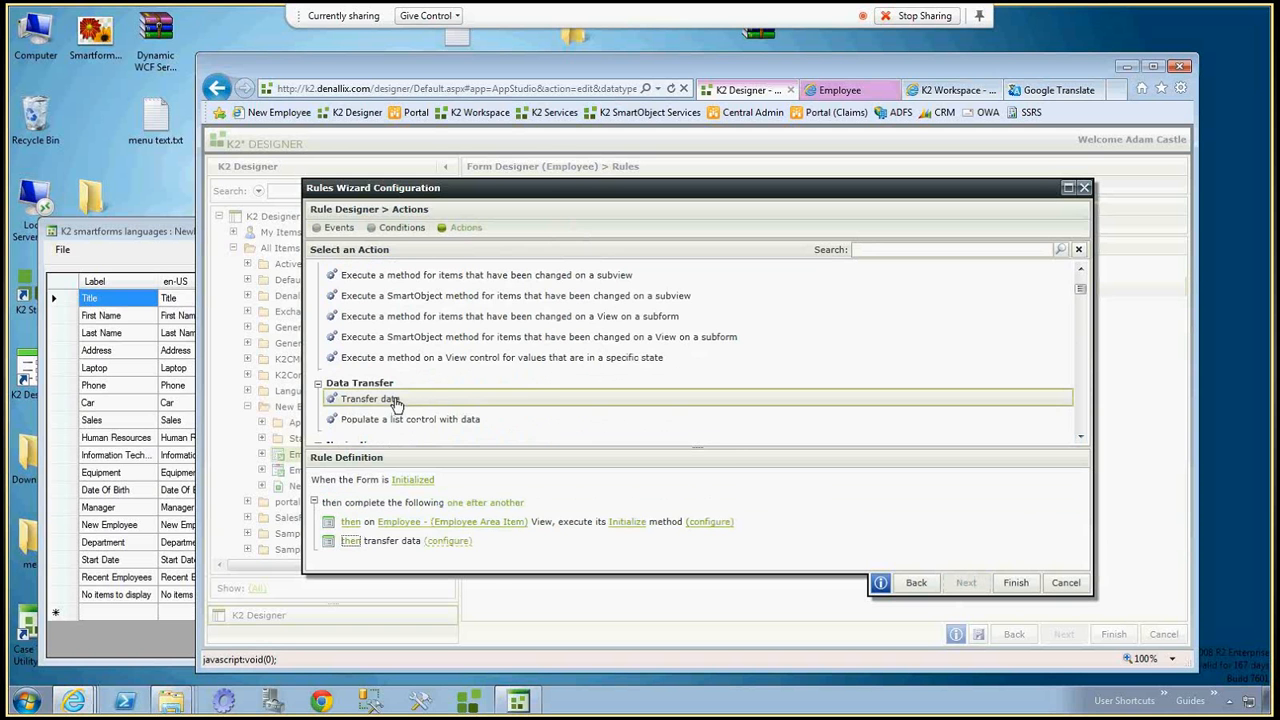
Map the Current Date system value to the Set Language control in the data transfer, finish the rule and save the form.
click(450, 541)
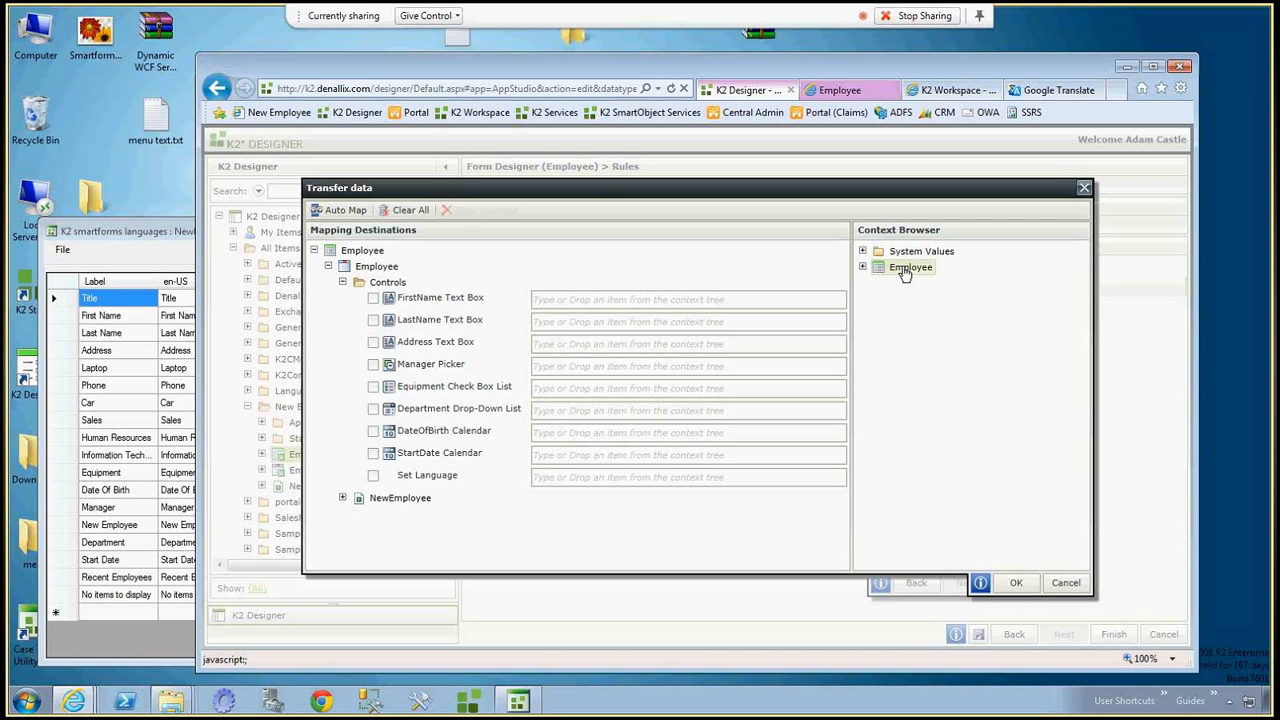
click(862, 251)
drag(930, 267, 560, 478)
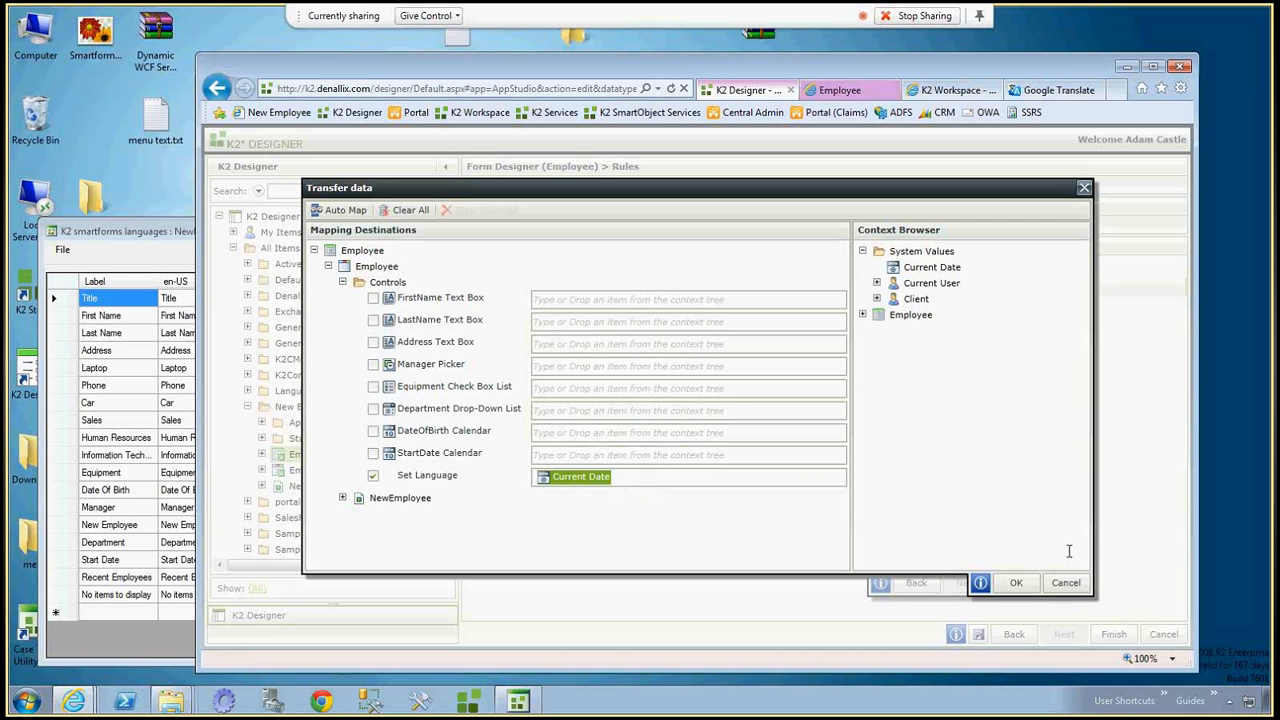
click(1016, 583)
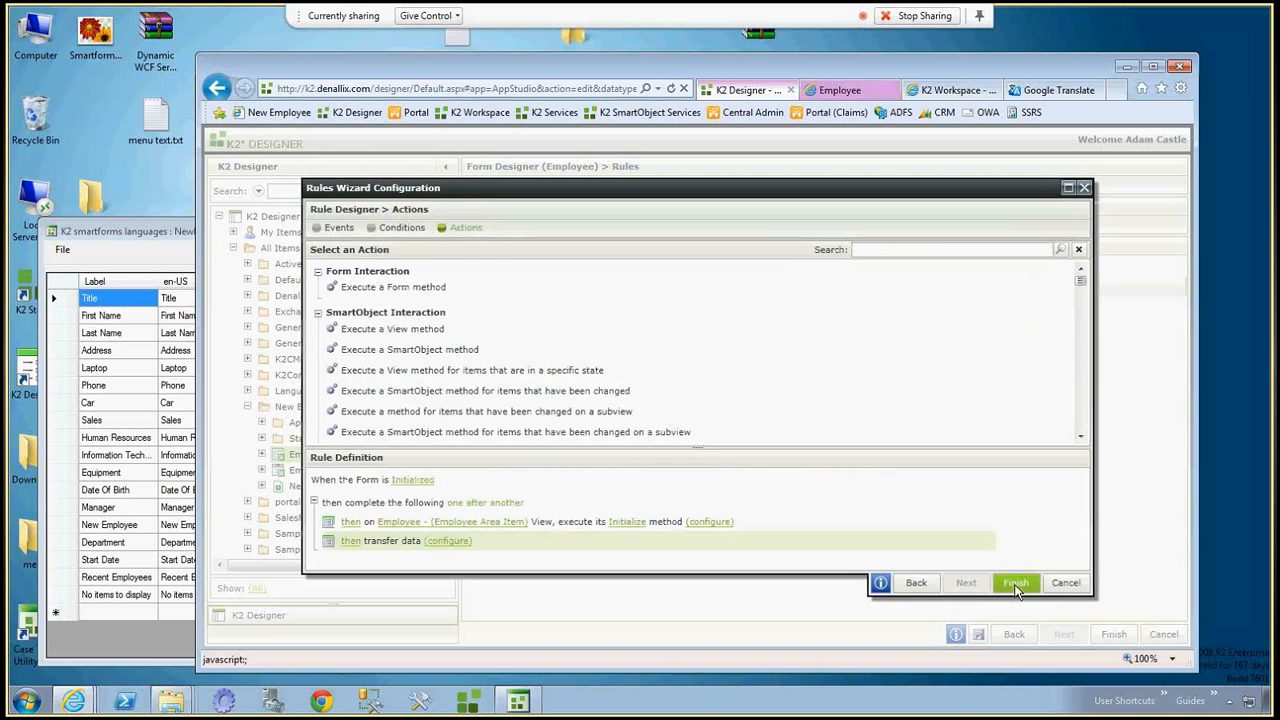
click(1016, 585)
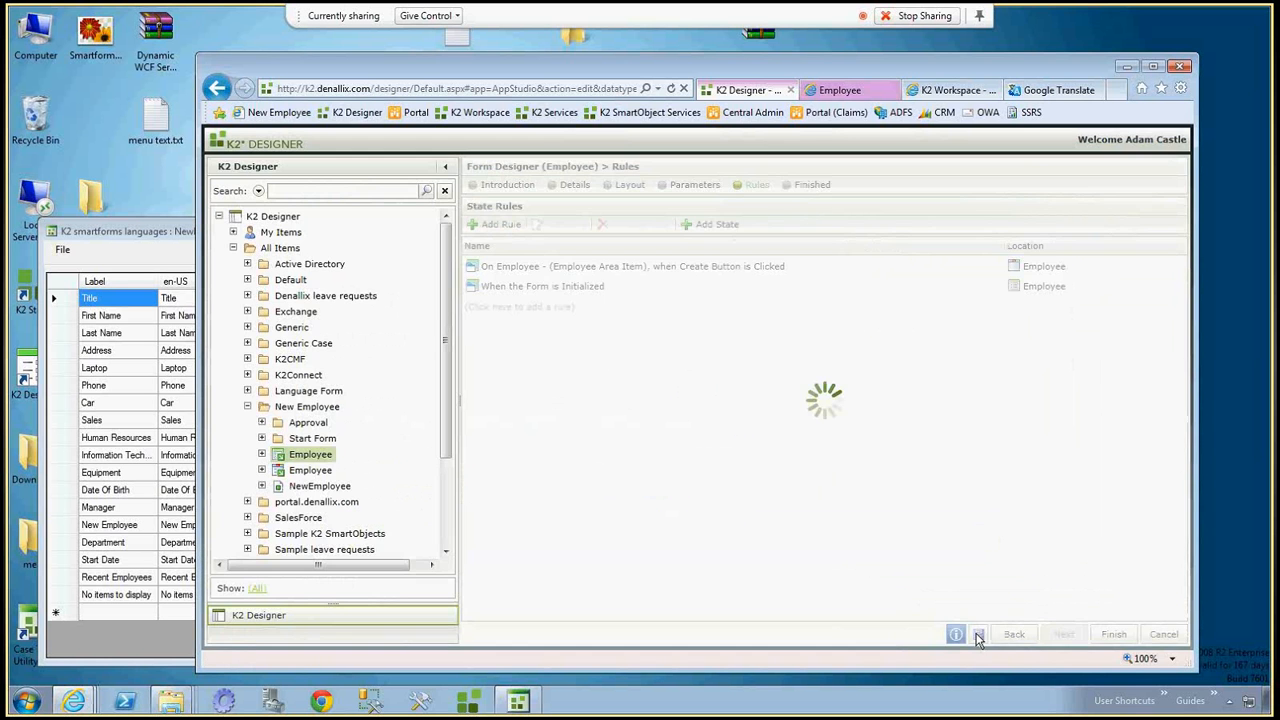
Reload the Employee runtime form and check the translation of the equipment and department options.
click(839, 90)
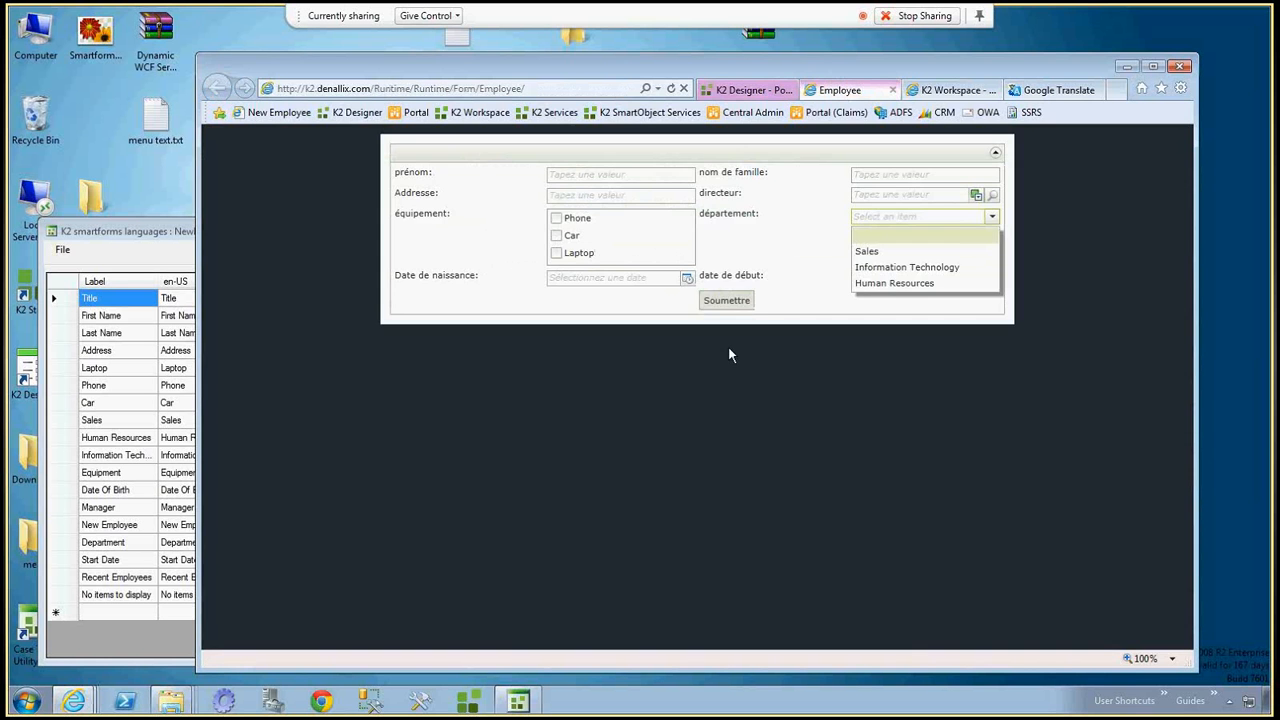
key(F5)
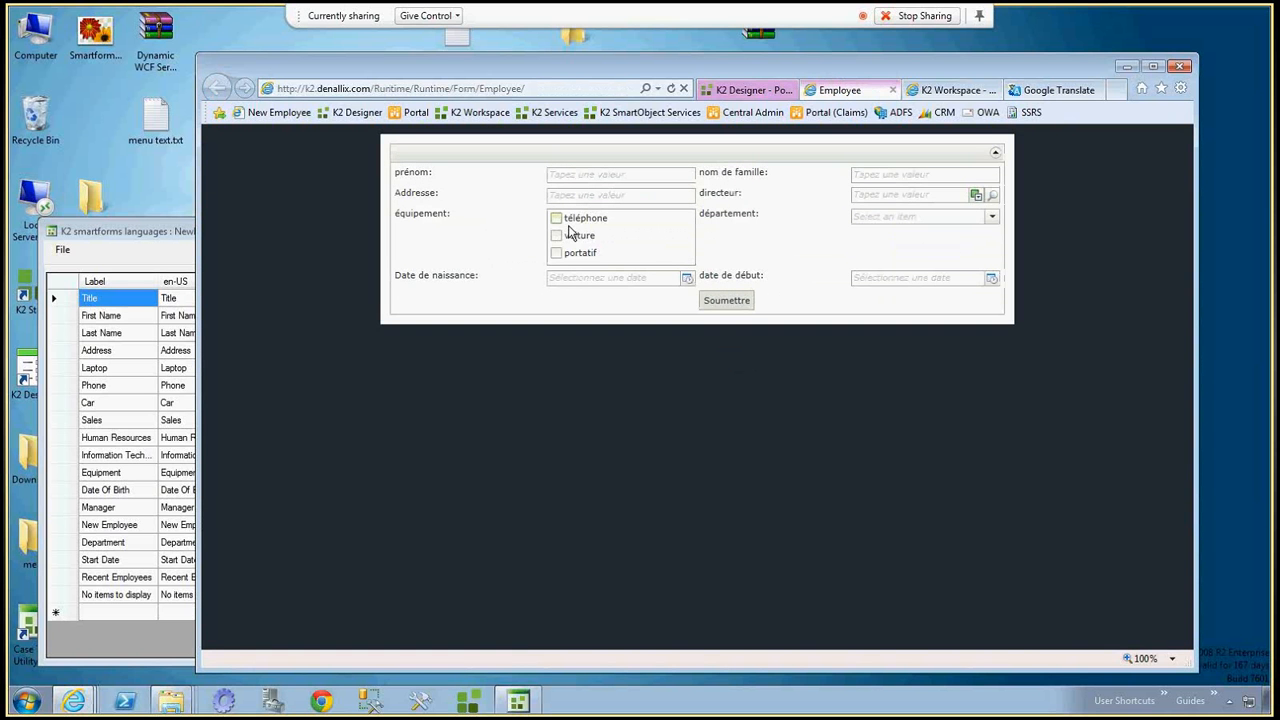
click(992, 216)
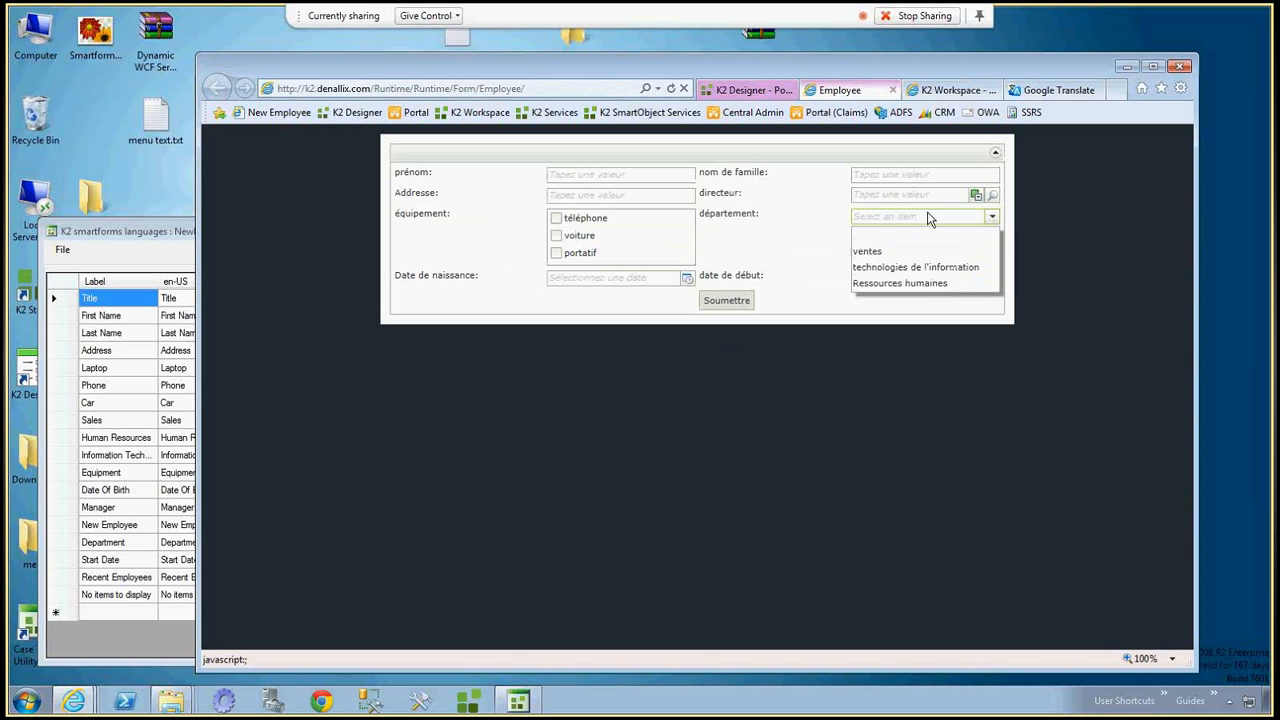
click(802, 258)
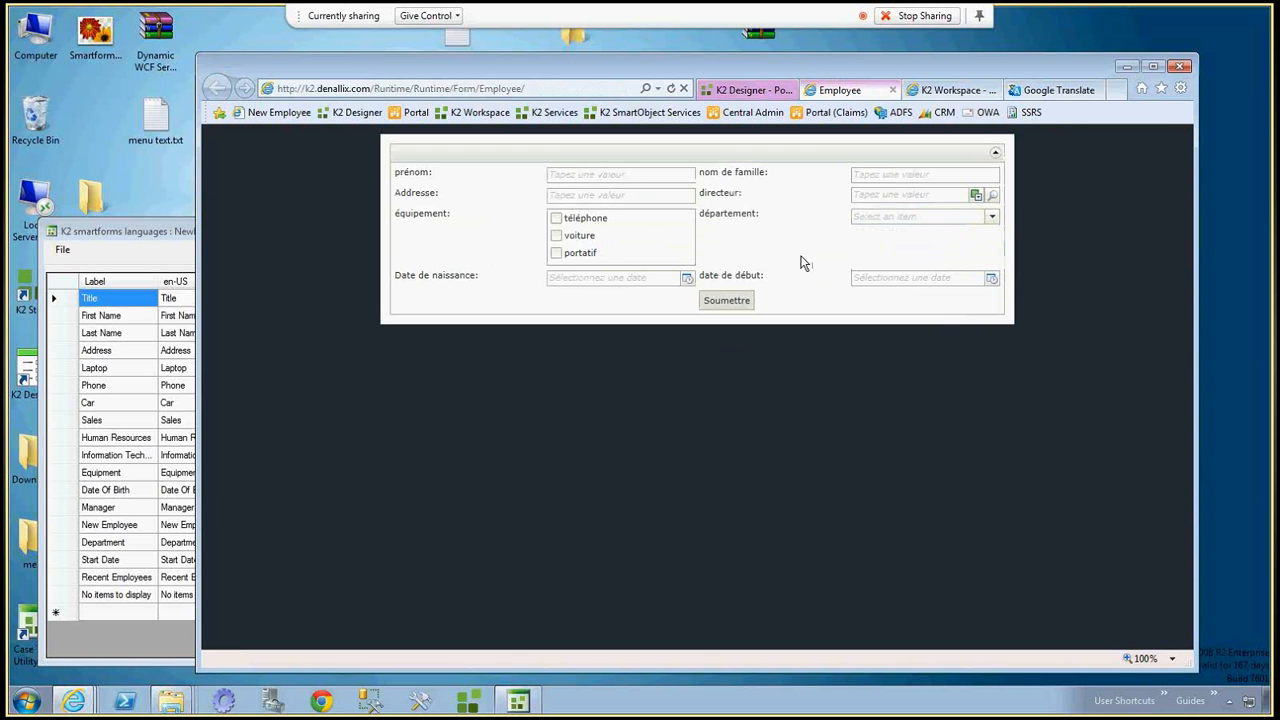
Open the New Employee runtime form and fill in the employee's first name, last name and address.
click(286, 115)
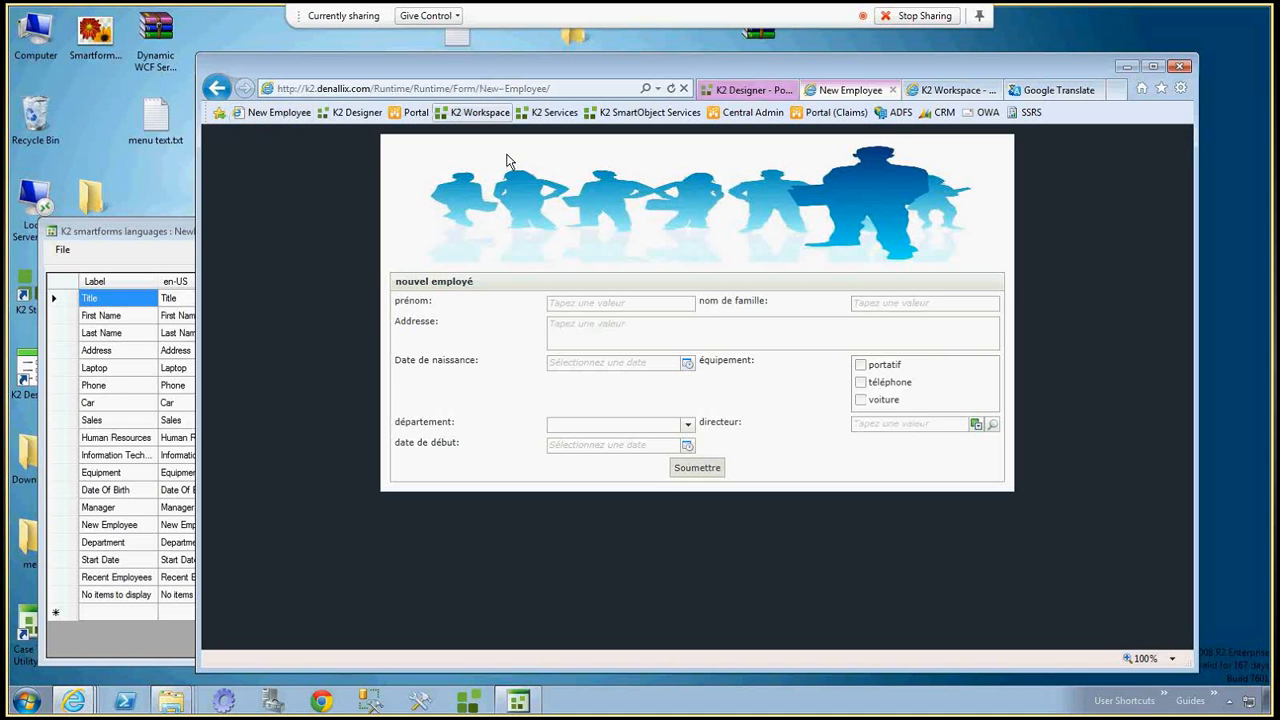
click(636, 305)
text(Adam)
key(Tab)
text(Castle)
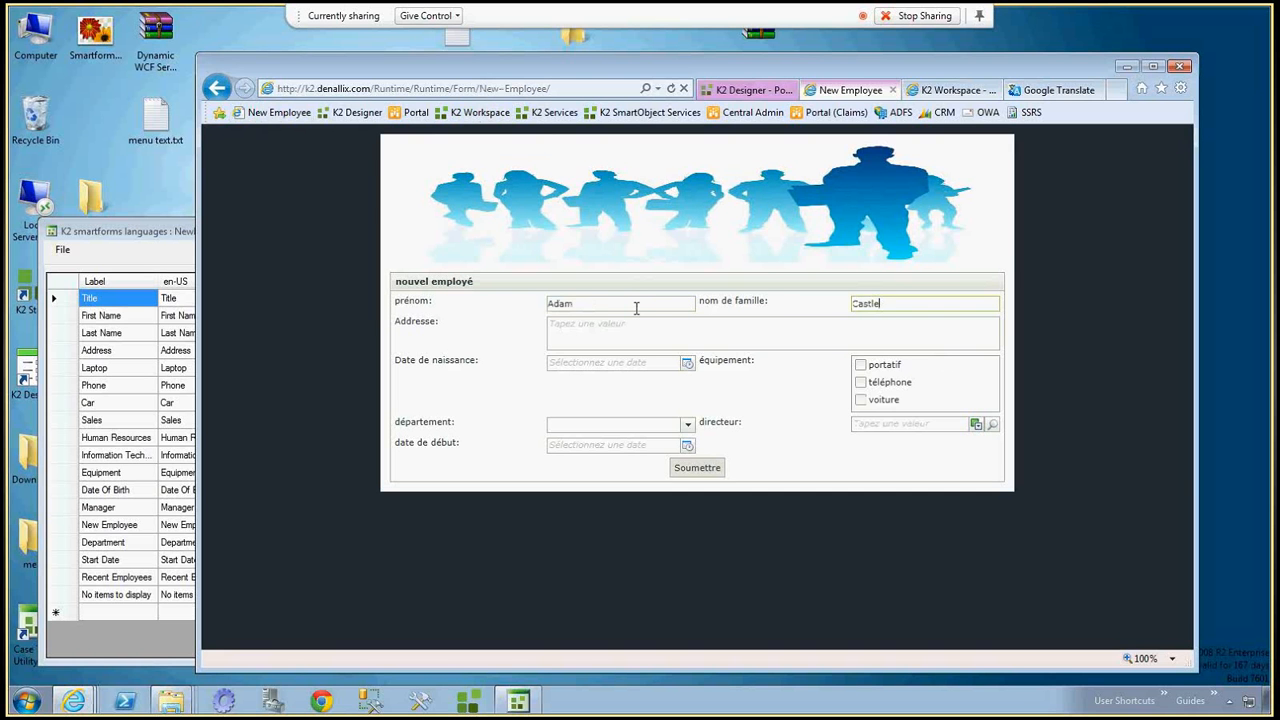
key(Tab)
text(10 lower road)
key(Tab)
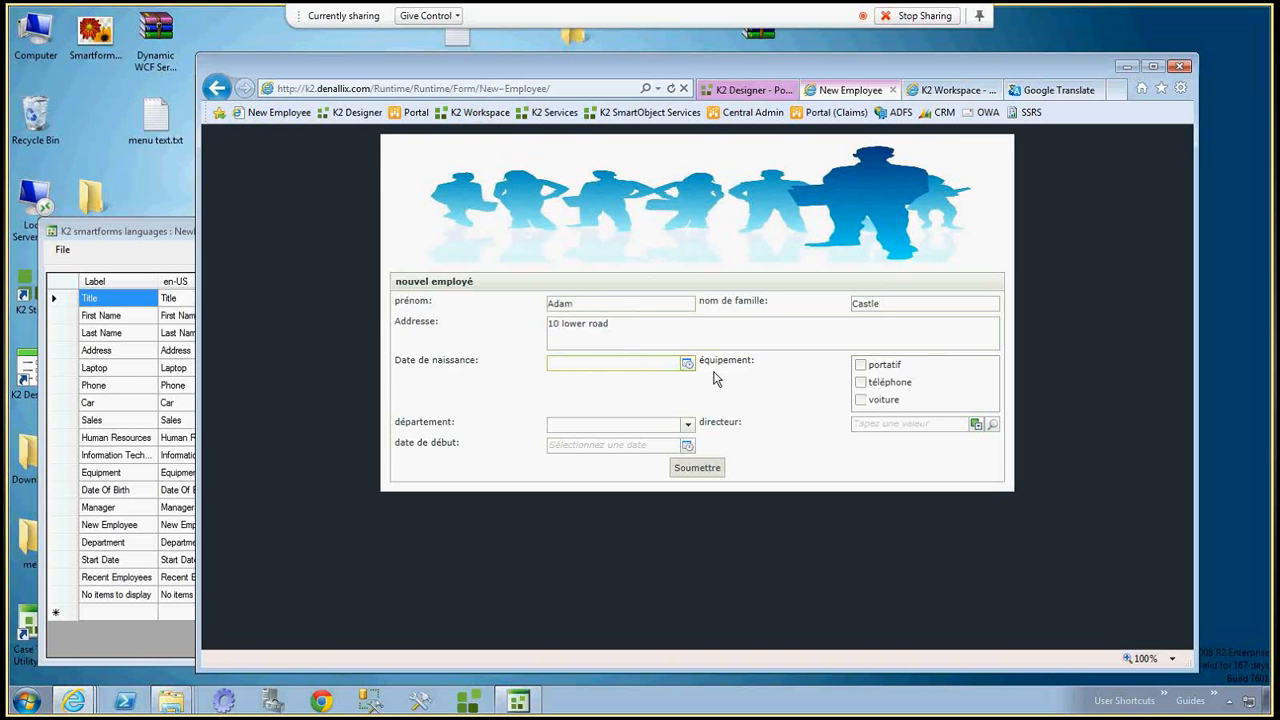
Select the téléphone and portatif equipment, choose the Ressources humaines department and set the start date to 16/10/2012.
click(860, 382)
click(860, 364)
click(688, 424)
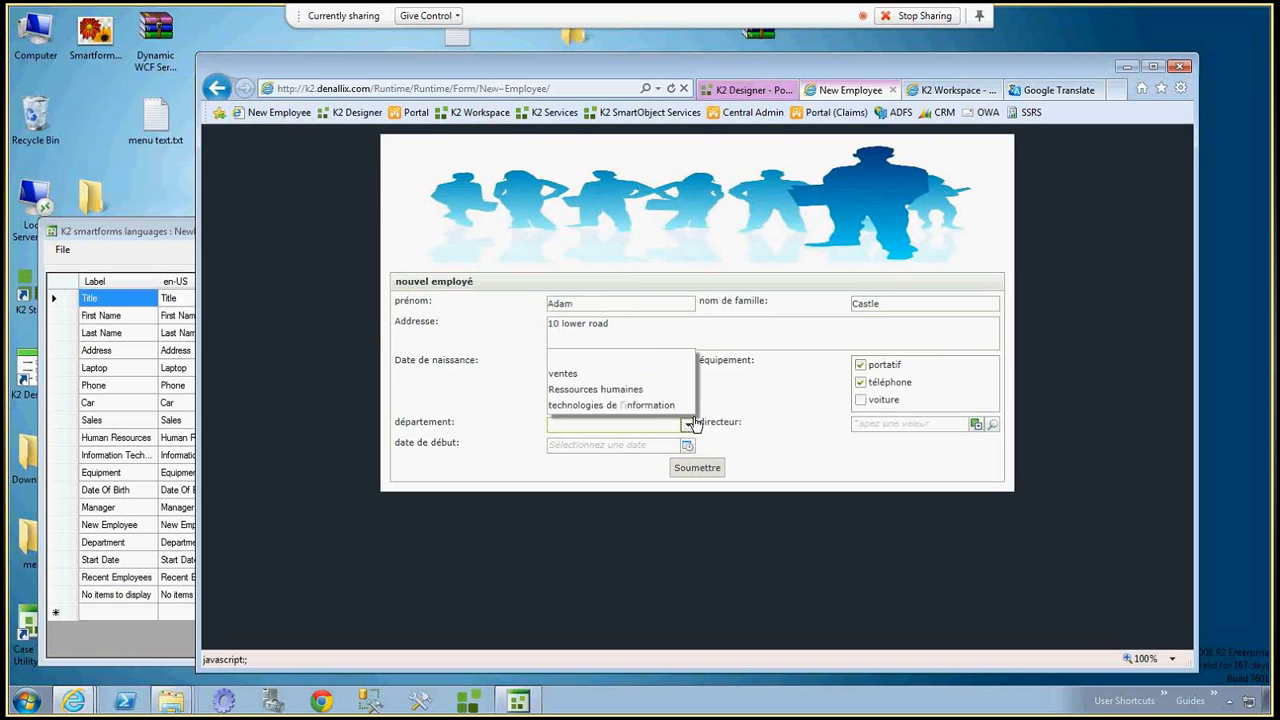
click(600, 389)
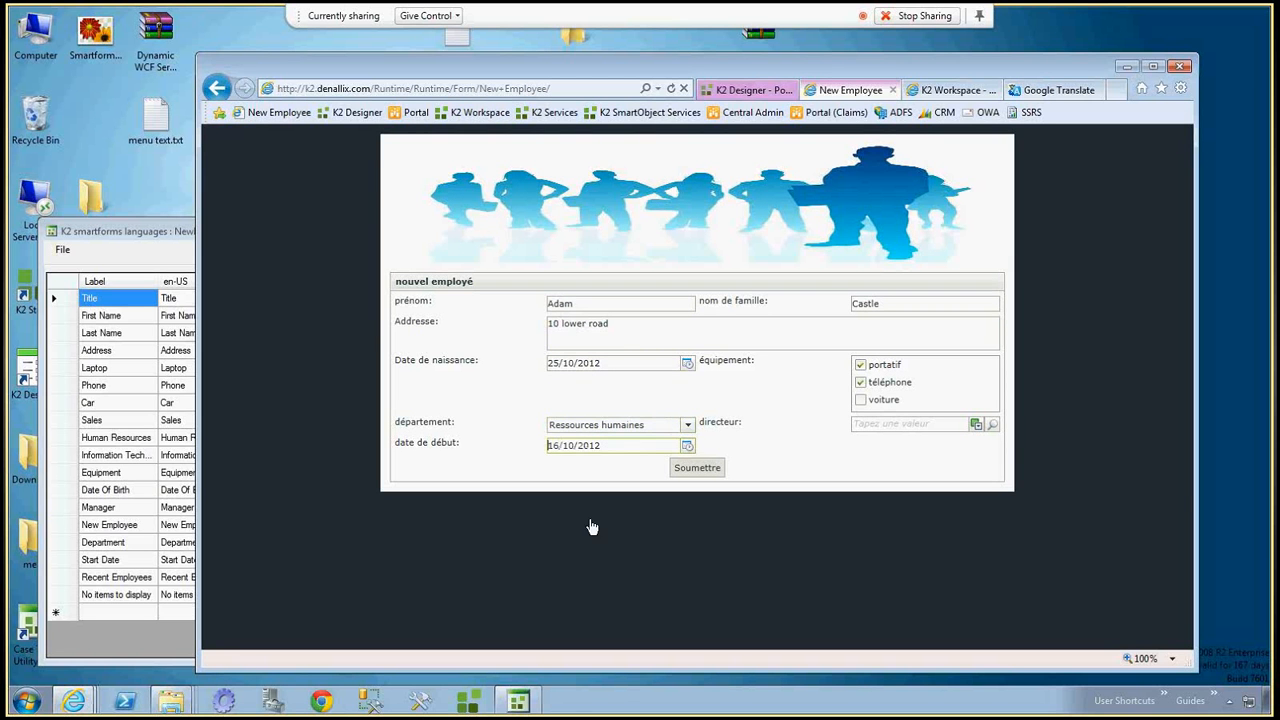
Find the employee's manager through the people search, assign them as directeur and submit the new employee form.
click(993, 425)
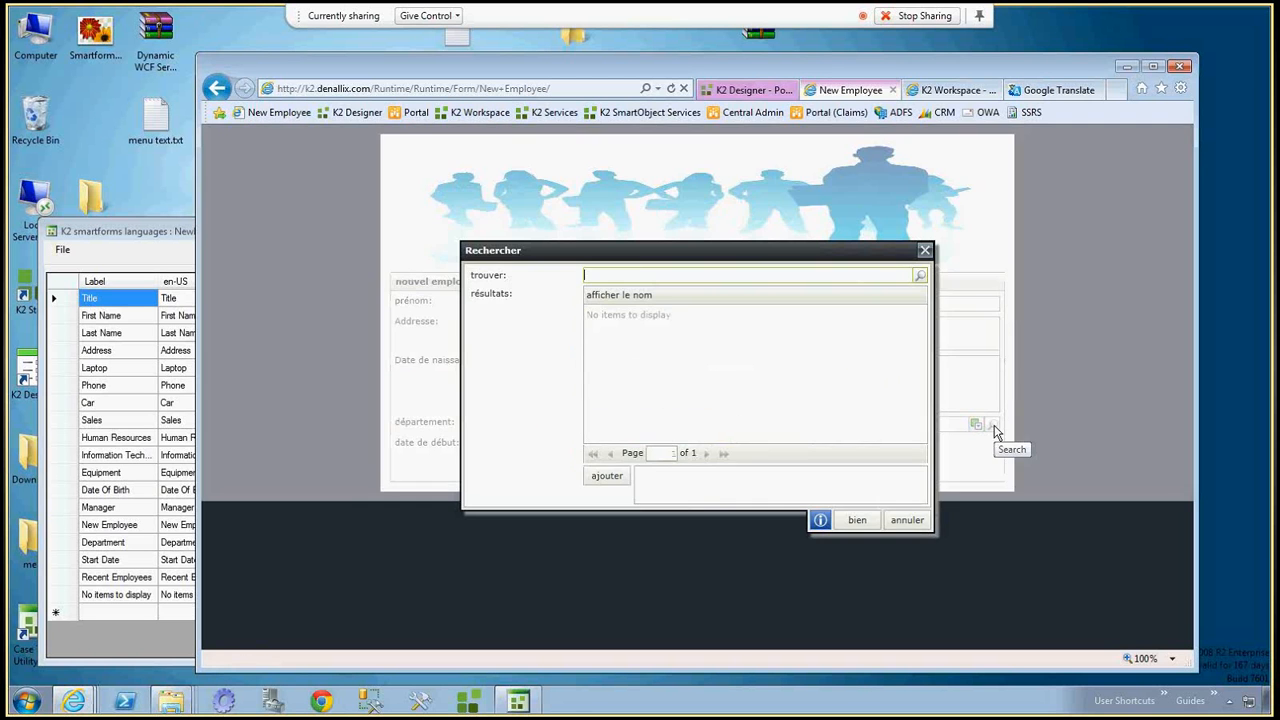
text(den)
key(Return)
click(651, 316)
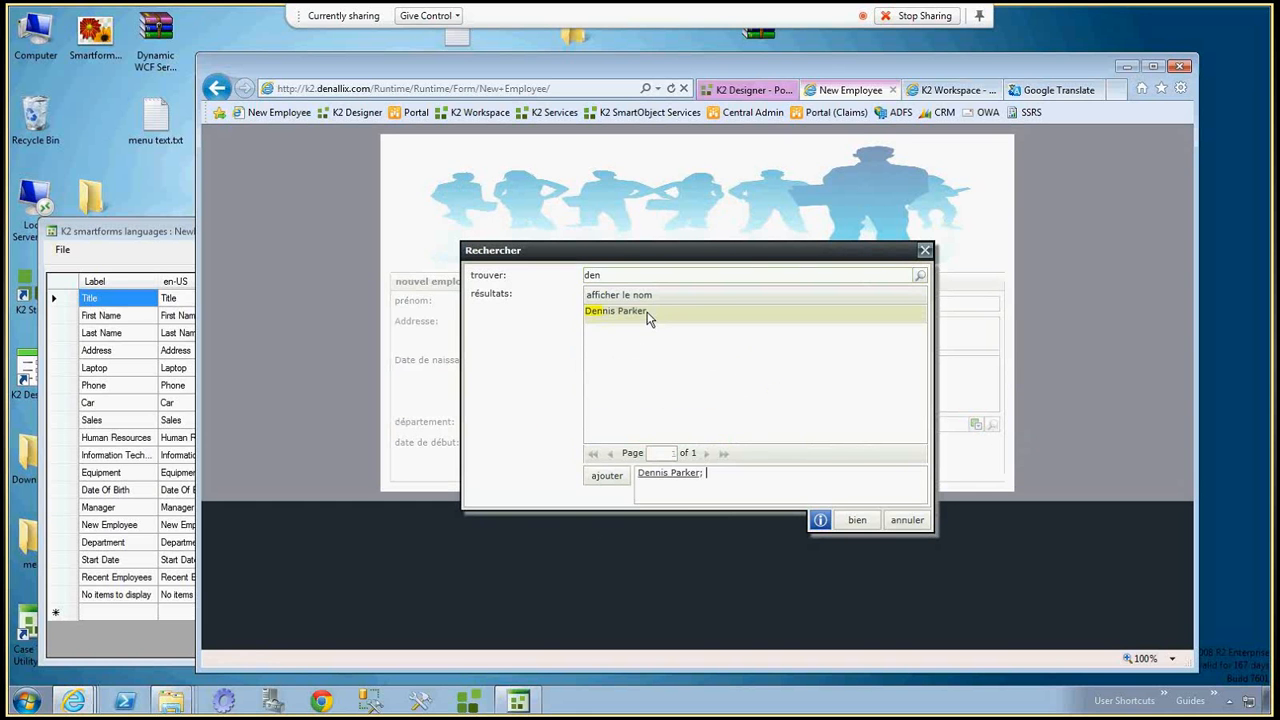
click(855, 520)
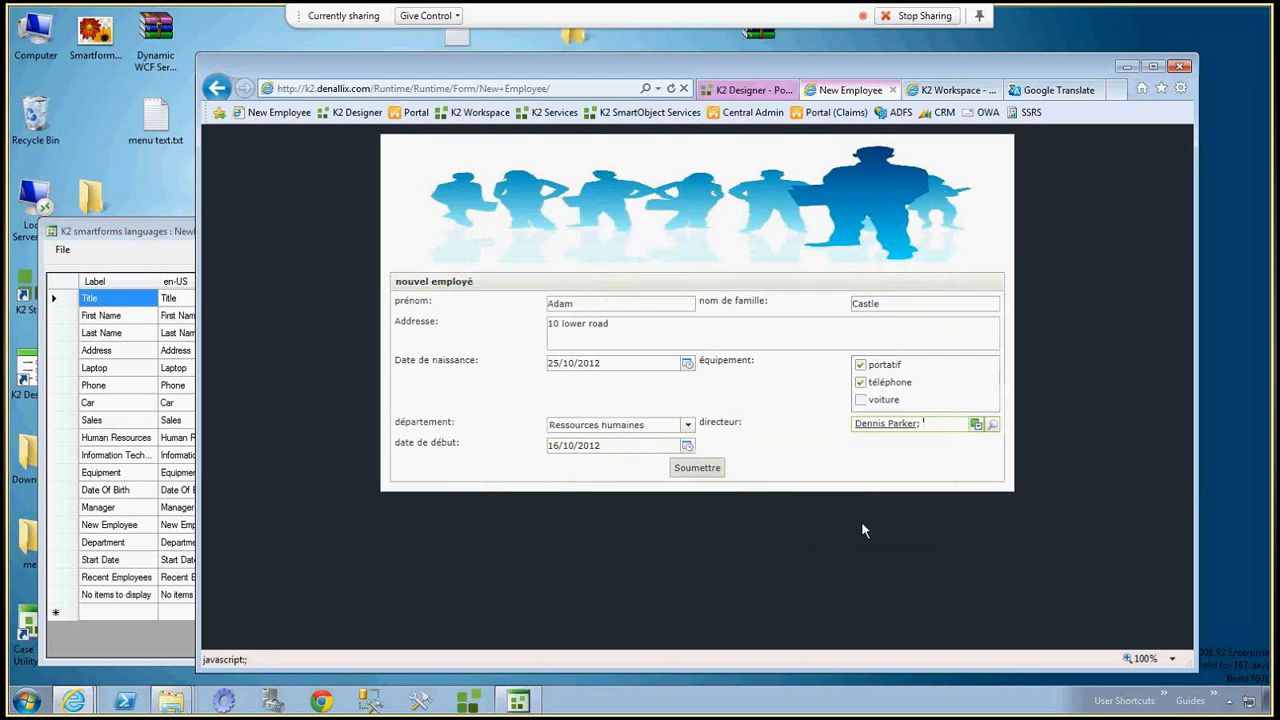
click(695, 472)
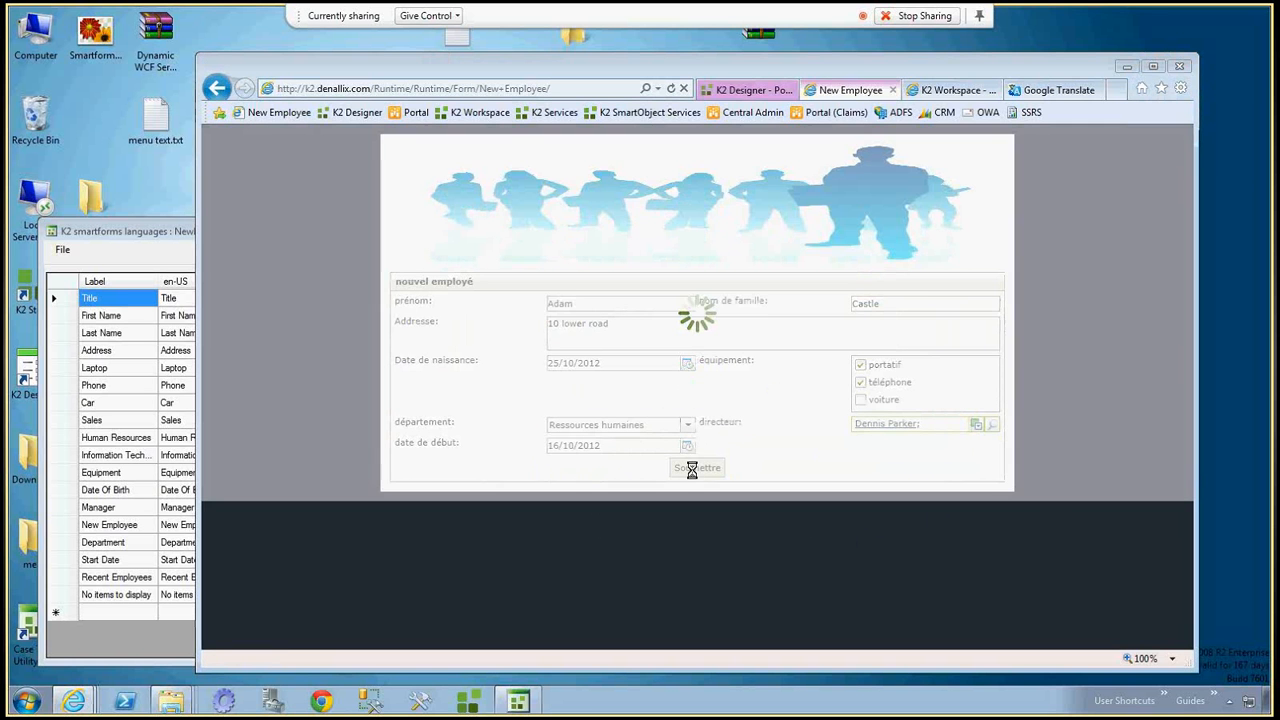
click(695, 415)
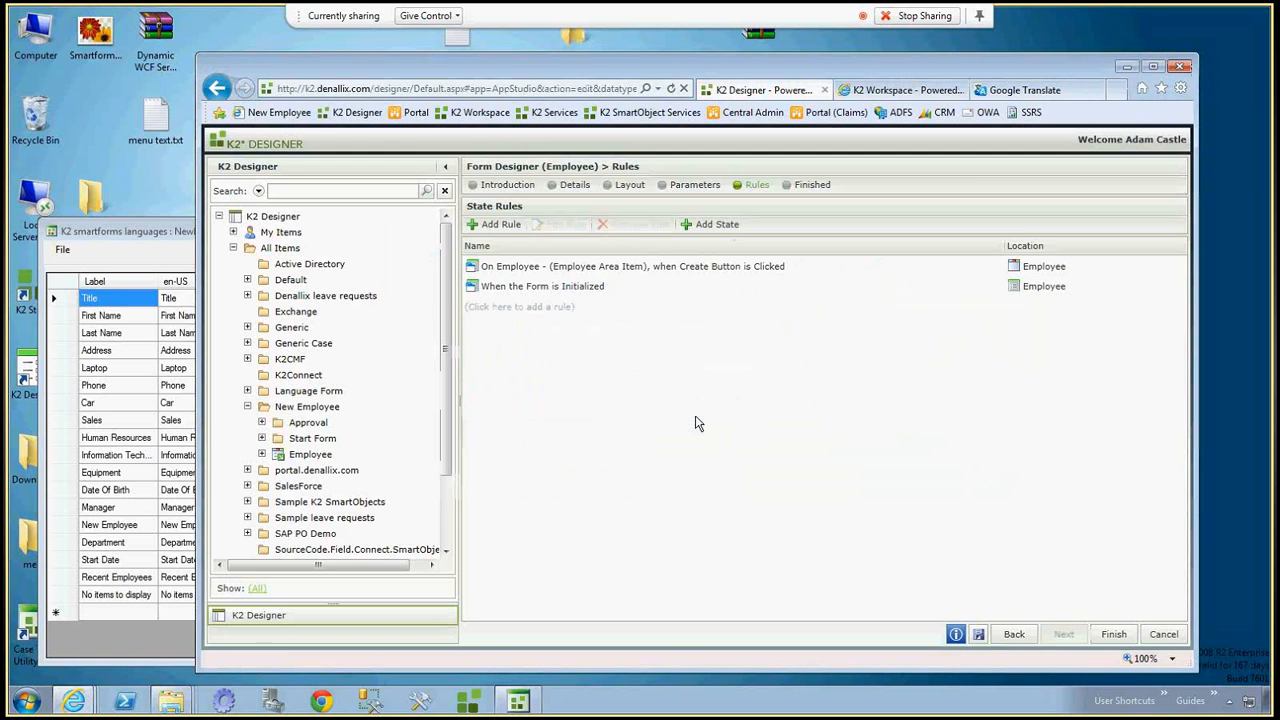
Refresh the K2 Workspace worklist, open the New Employee approval task and expand its recent employees section.
click(897, 91)
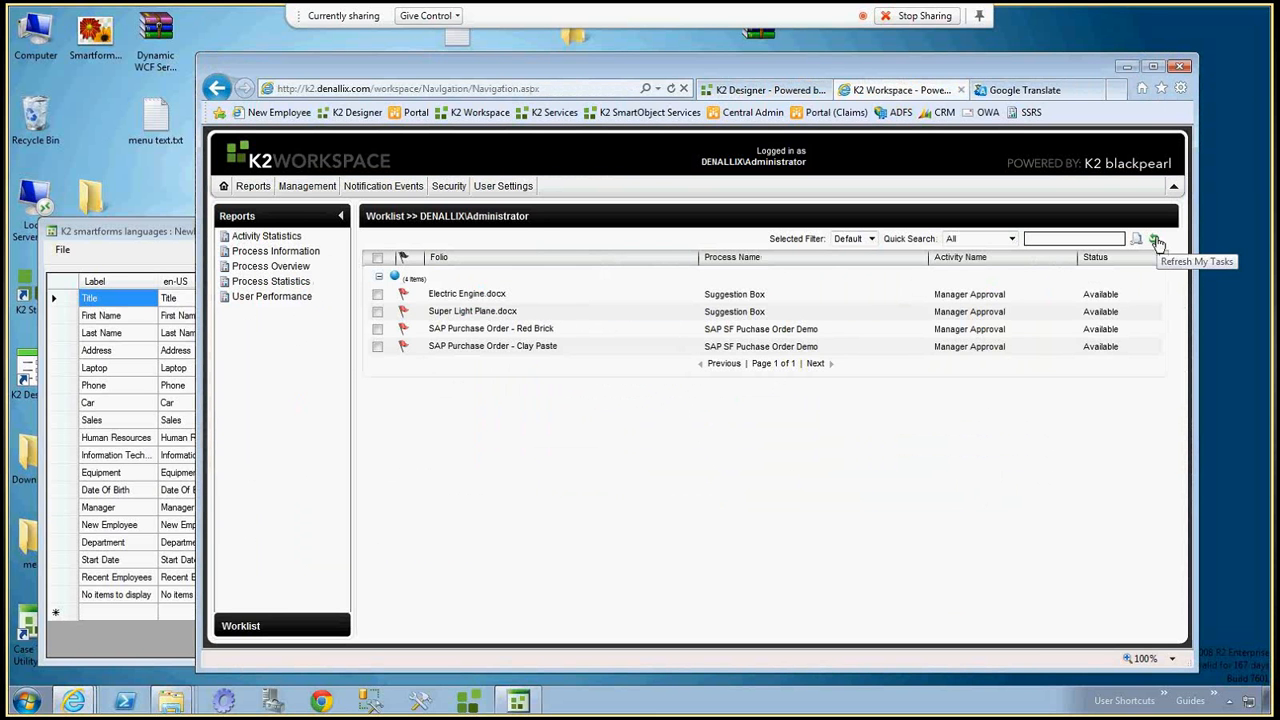
click(1155, 241)
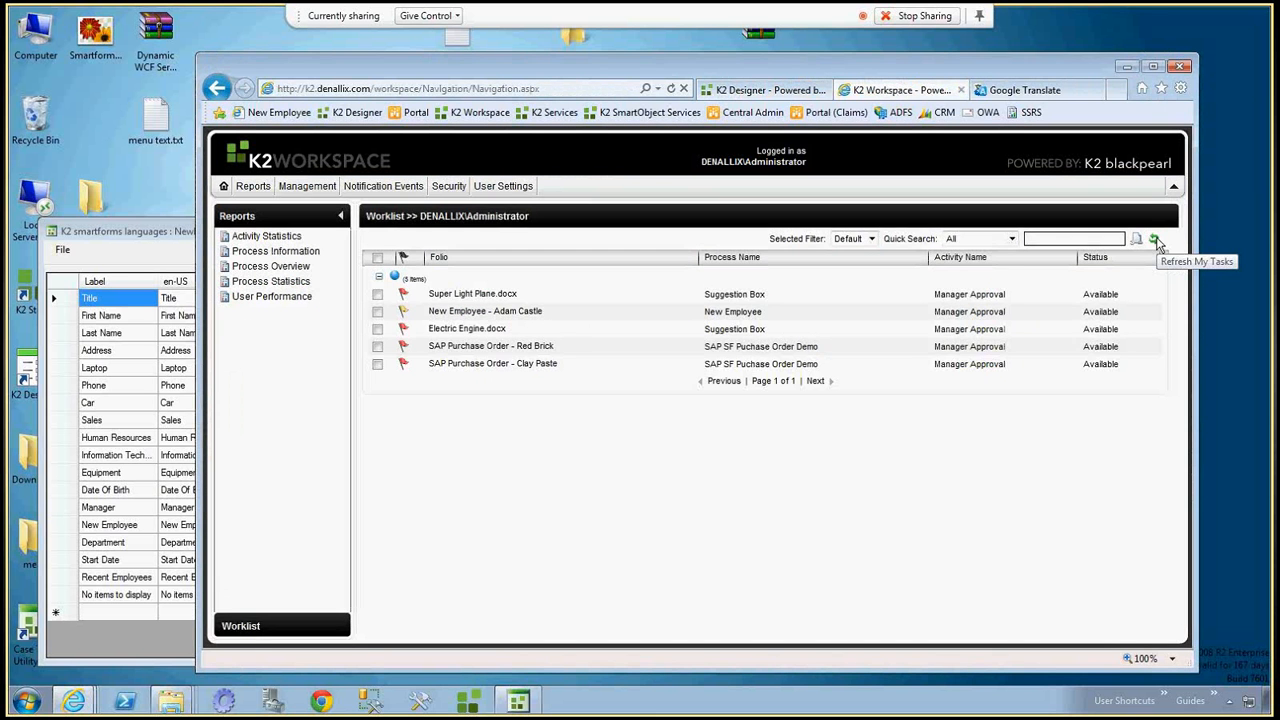
click(755, 316)
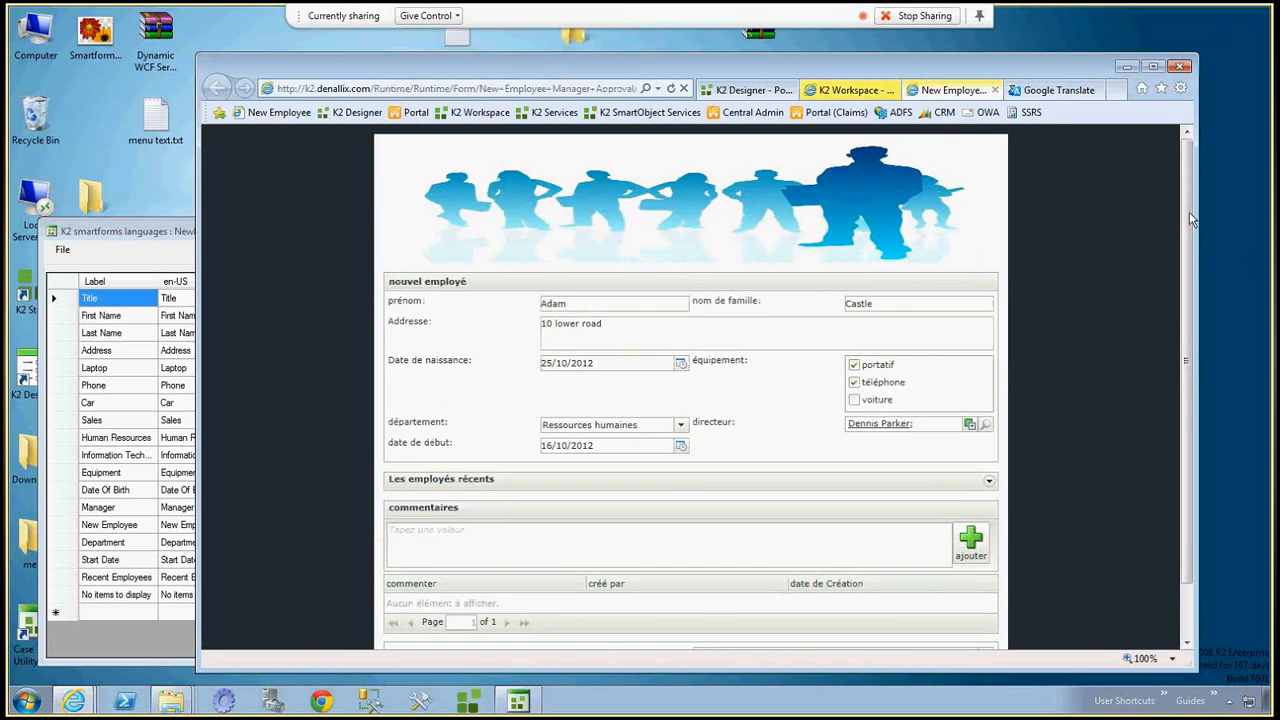
scroll(1190, 220, down, 2)
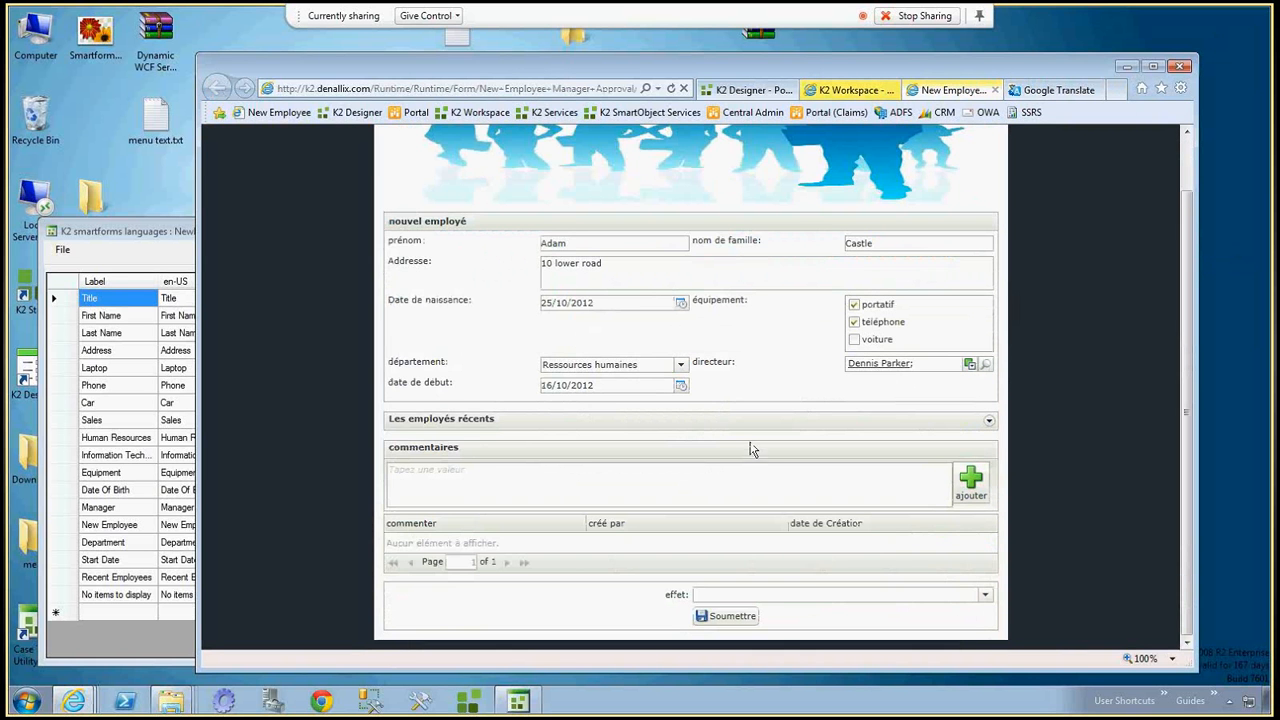
click(988, 422)
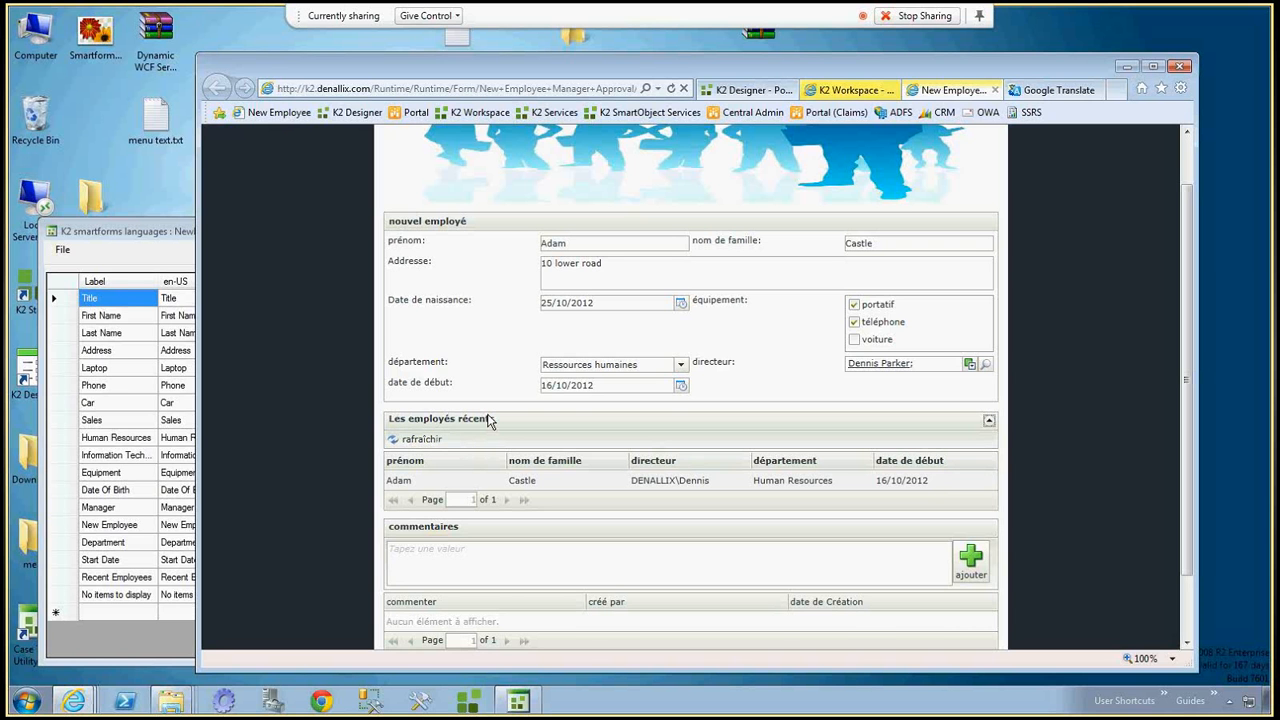
Add the comment "looks good" to the approval form and show the available outcomes in the effet list.
drag(1188, 334, 1193, 456)
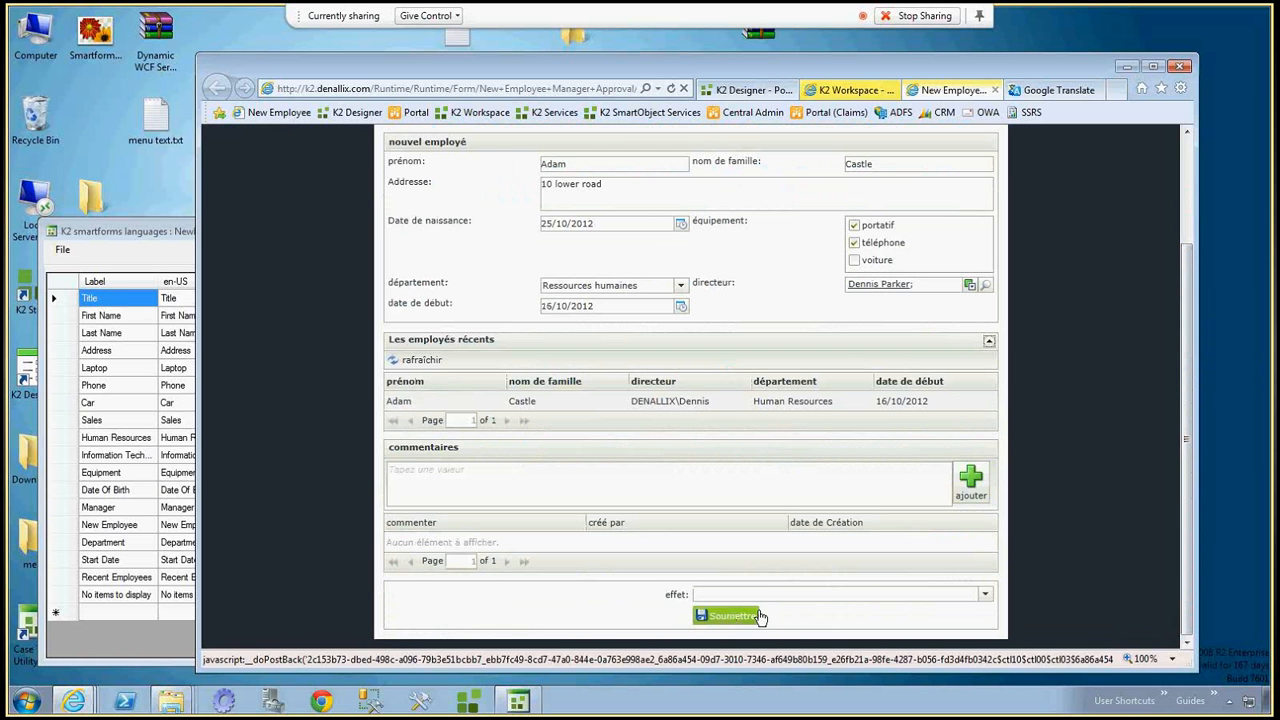
click(826, 479)
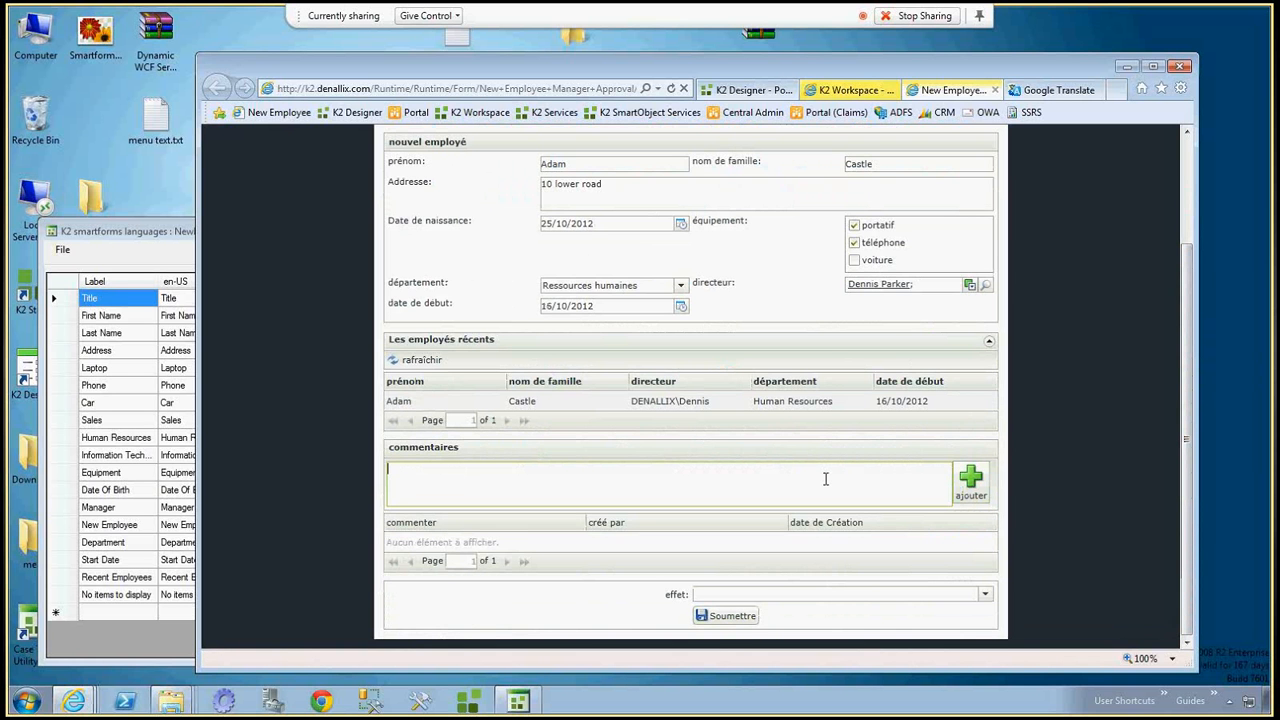
text(looks good)
click(970, 488)
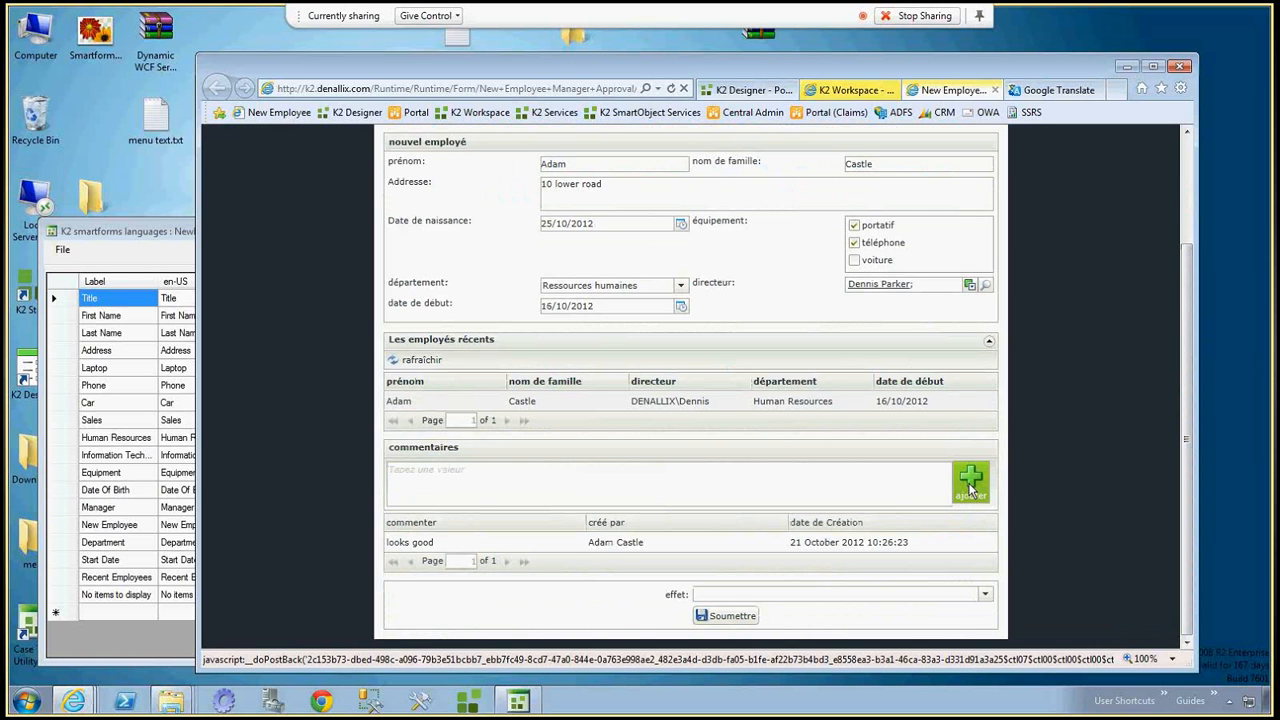
click(986, 596)
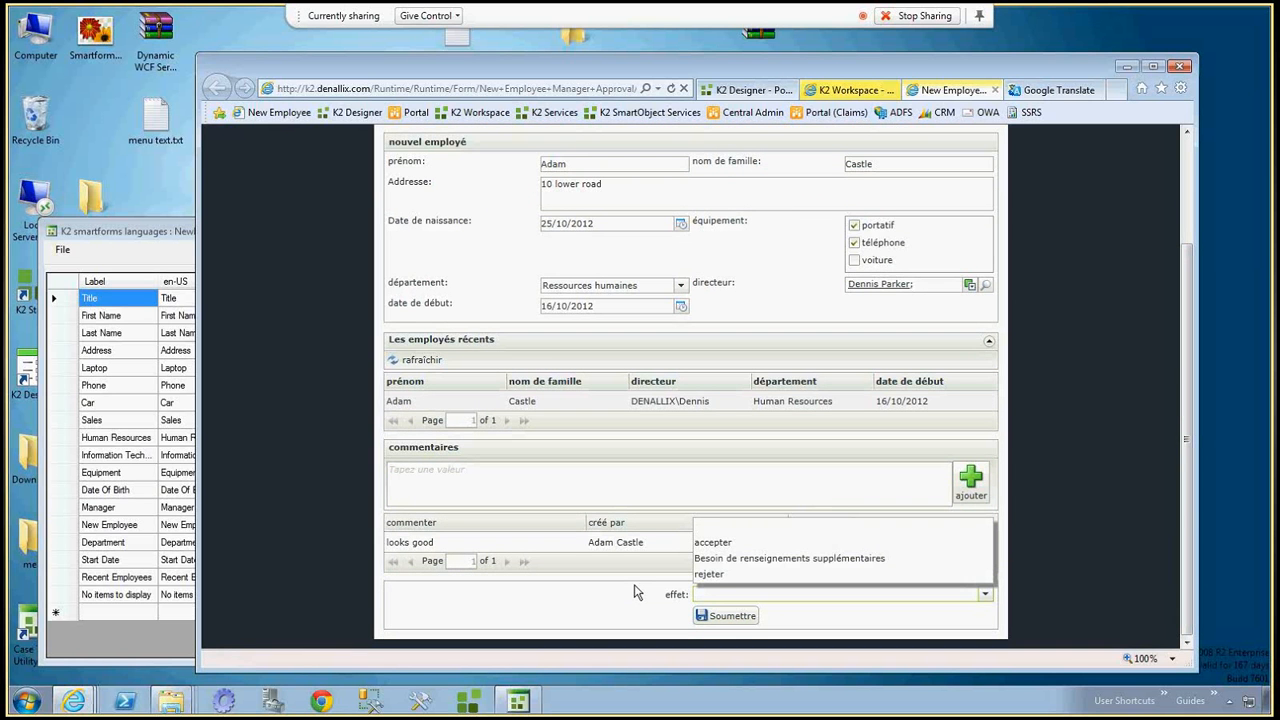
Make Chinese (Simplified, PRC) [zh-CN] the first language in the browser's language preferences.
click(1181, 90)
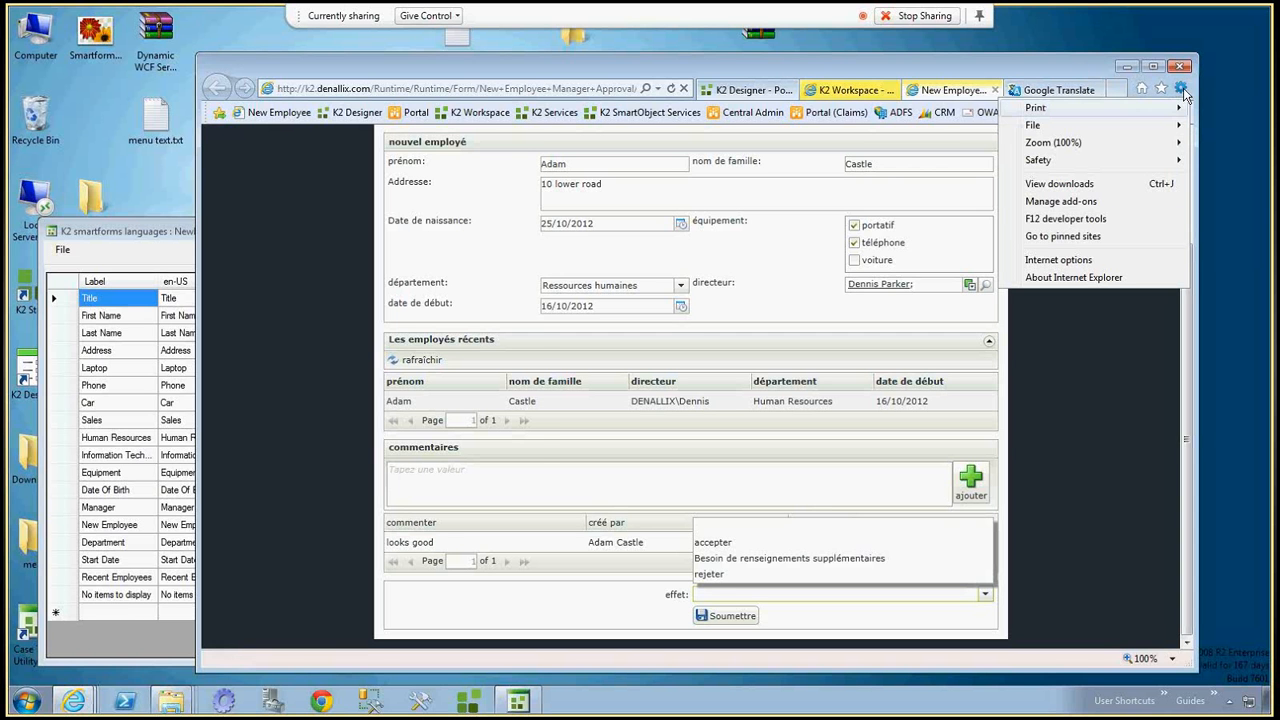
click(1058, 260)
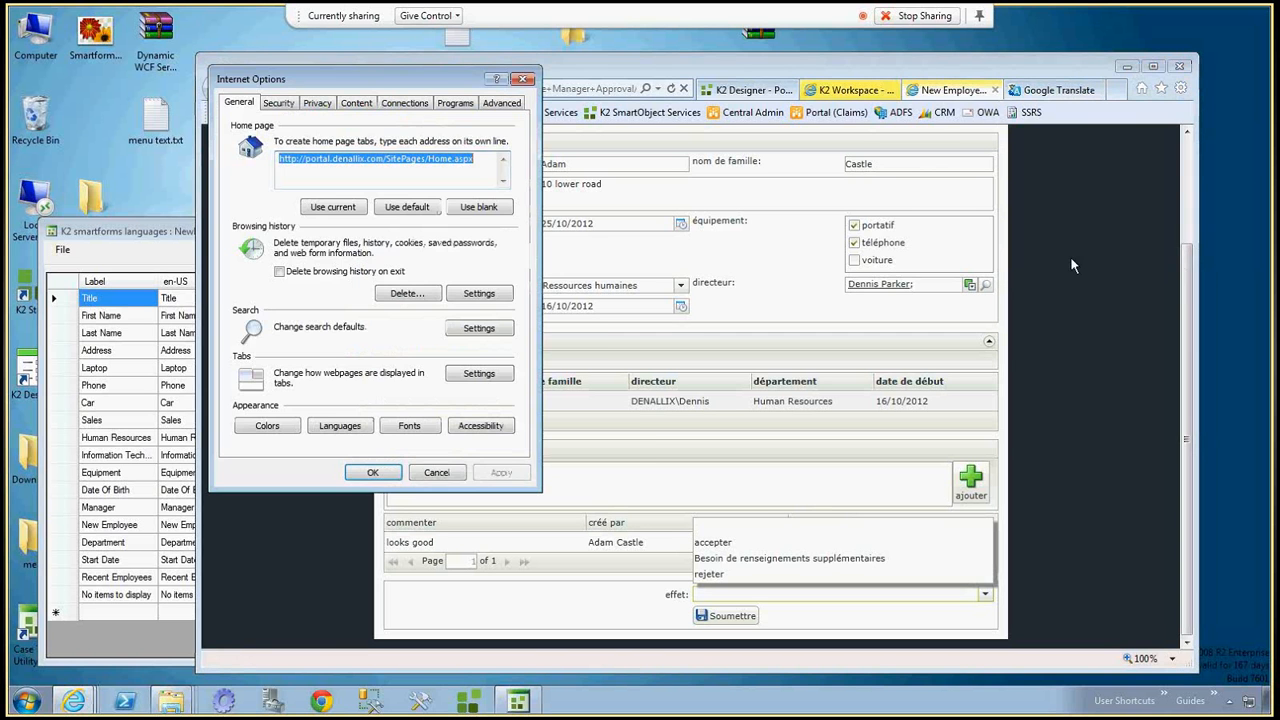
click(340, 428)
click(318, 210)
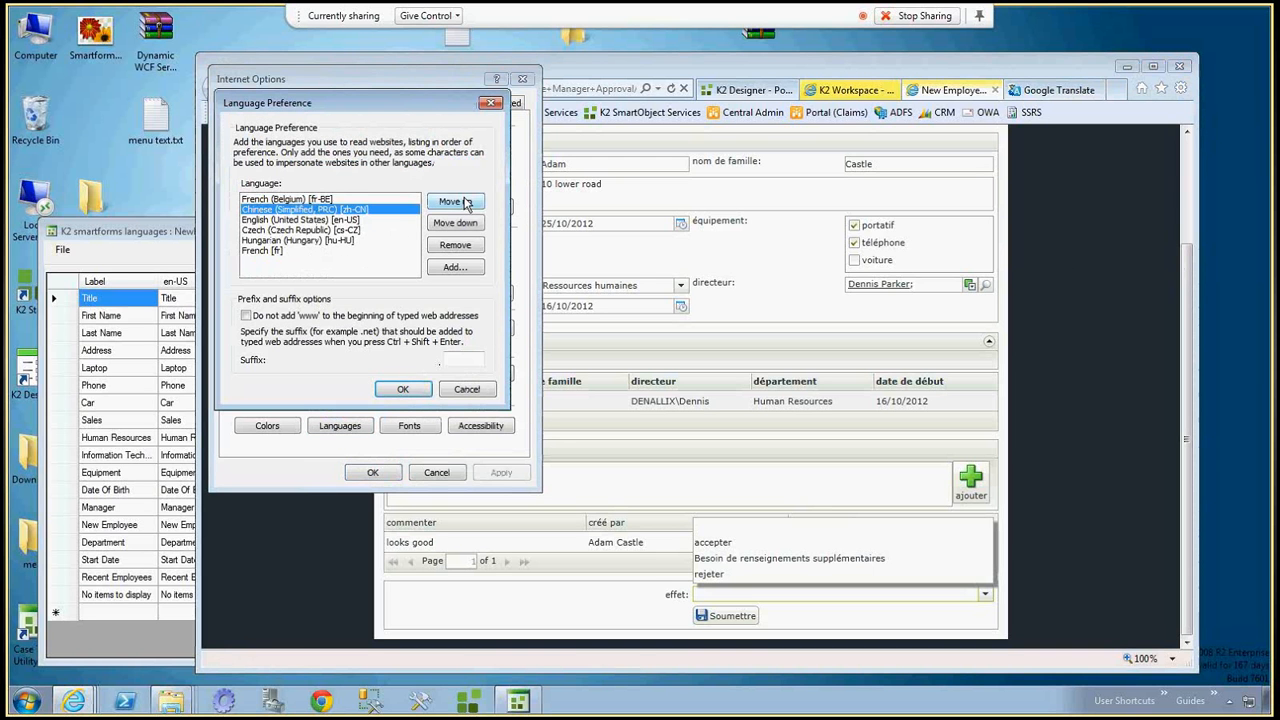
click(465, 204)
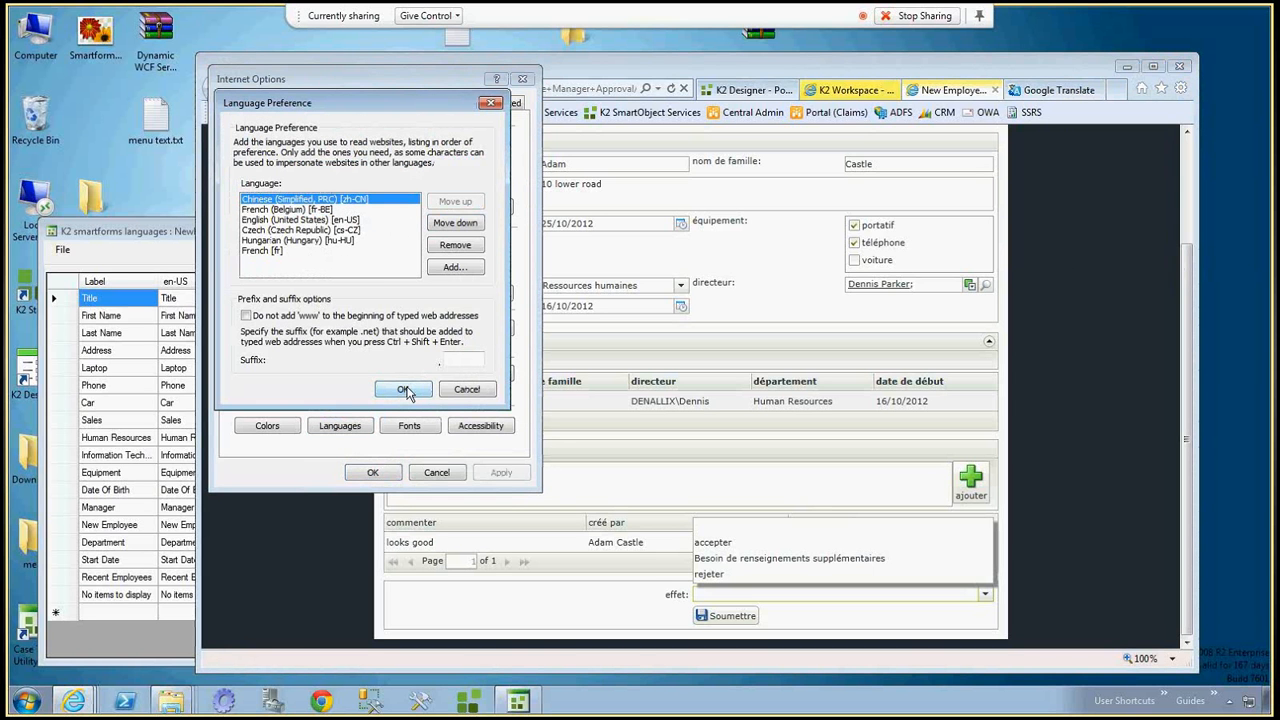
click(403, 390)
click(378, 476)
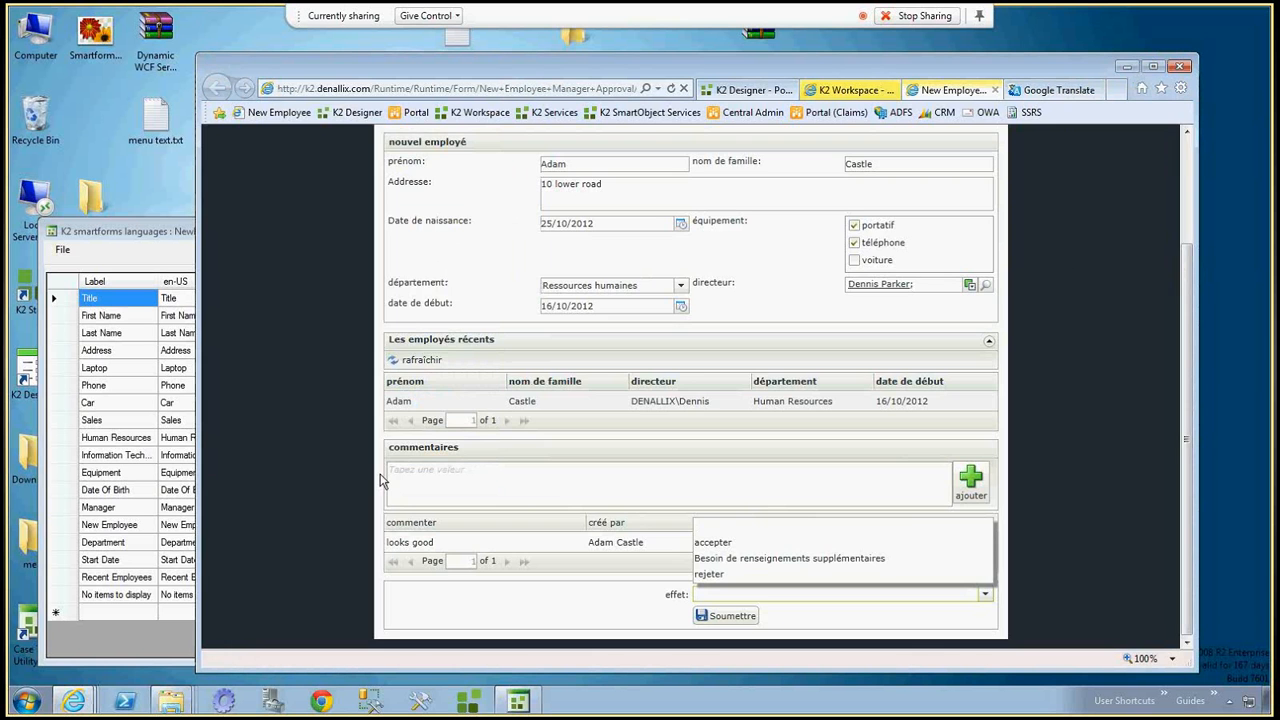
Reload the manager approval form and check the Chinese translation of its labels, including the Recent Employees heading.
key(F5)
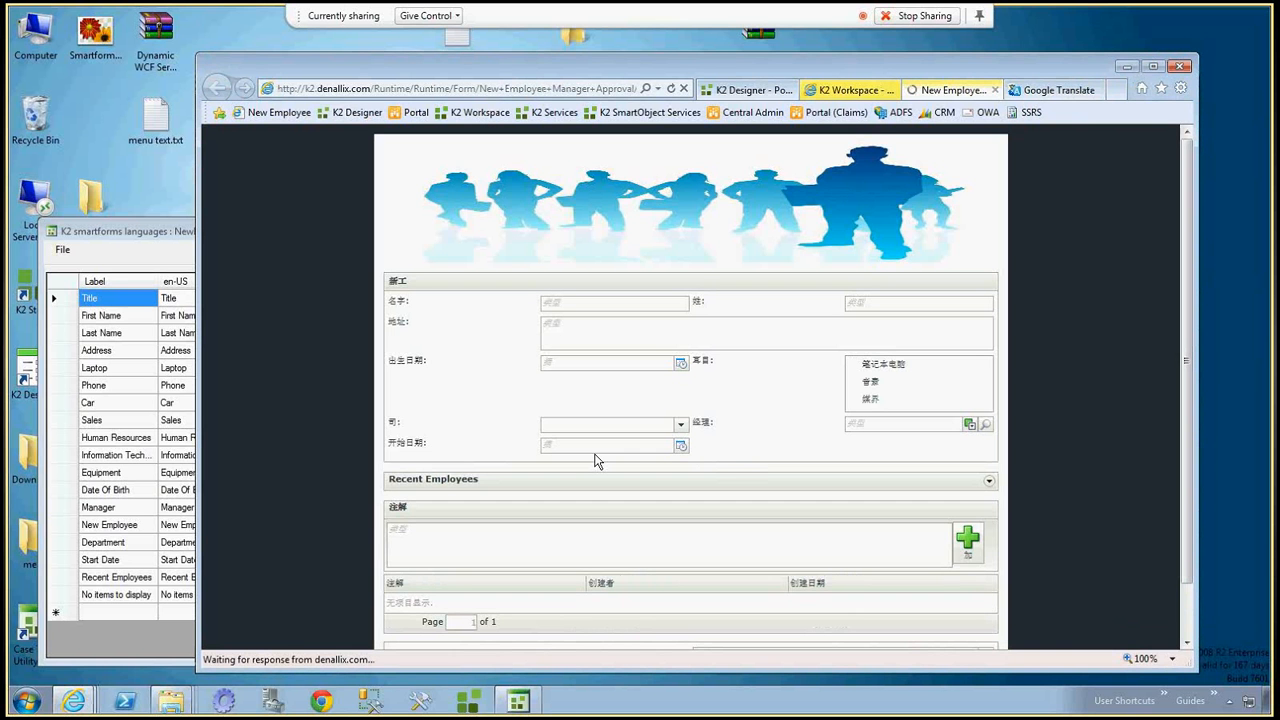
drag(1184, 475, 1183, 527)
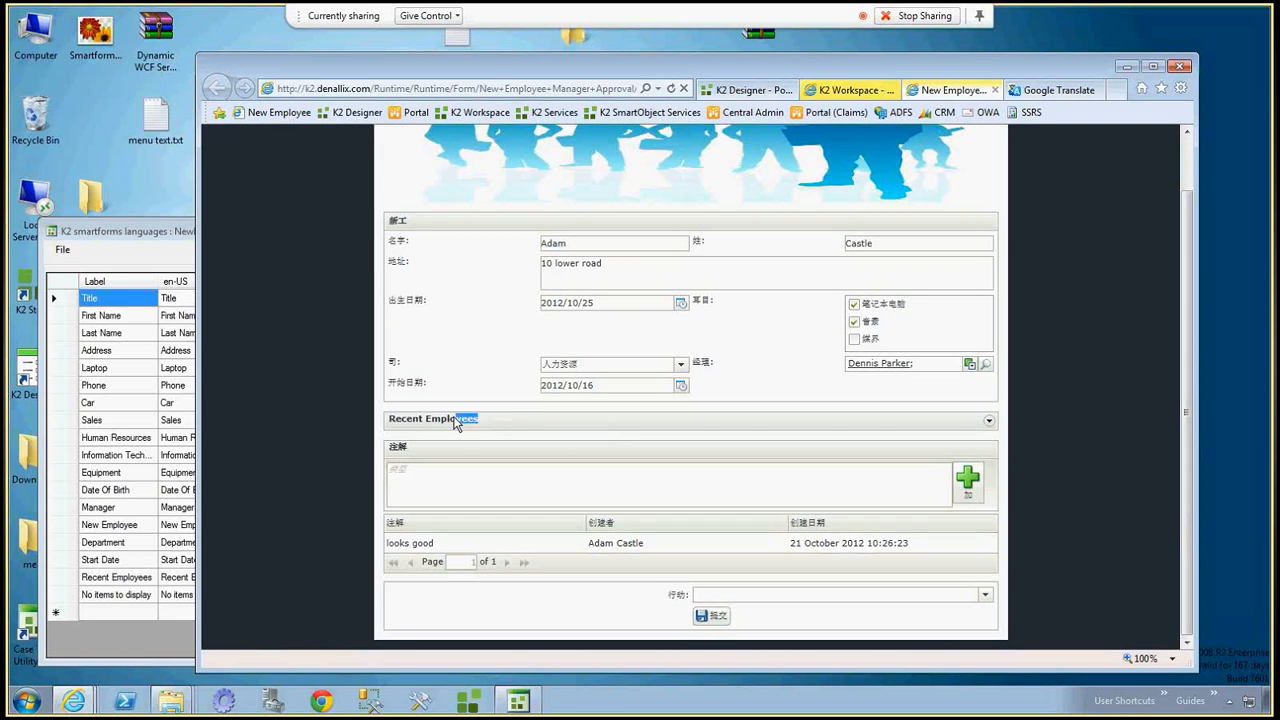
drag(455, 421, 404, 424)
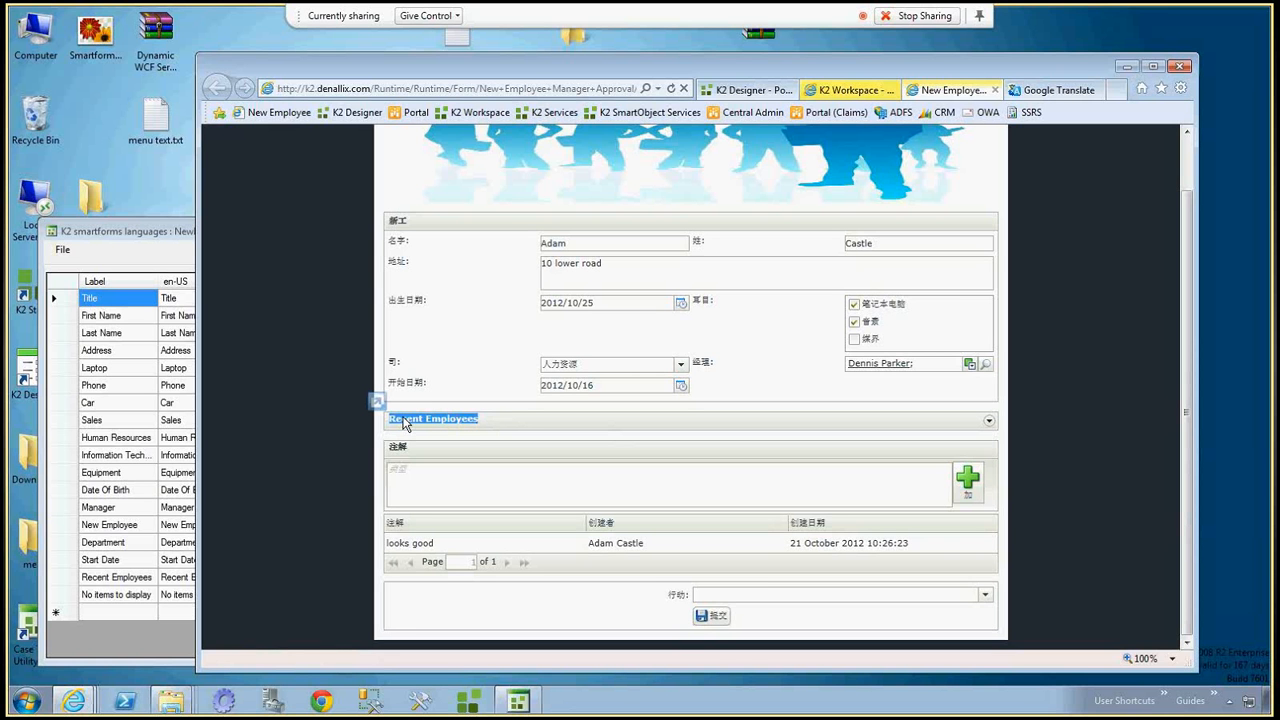
Switch to the K2 smartforms languages editor and copy the zh entry of the Recent Employees row in NewEmployee.xml.
click(172, 233)
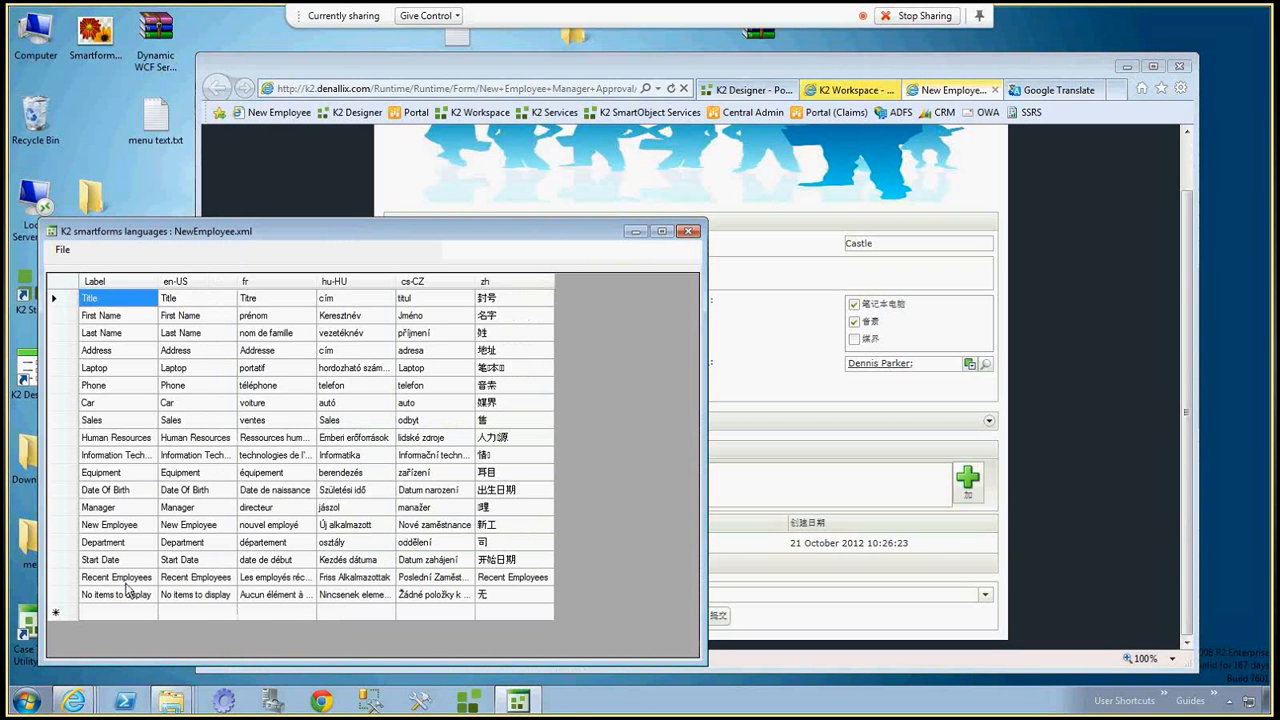
double_click(510, 580)
key(ctrl+c)
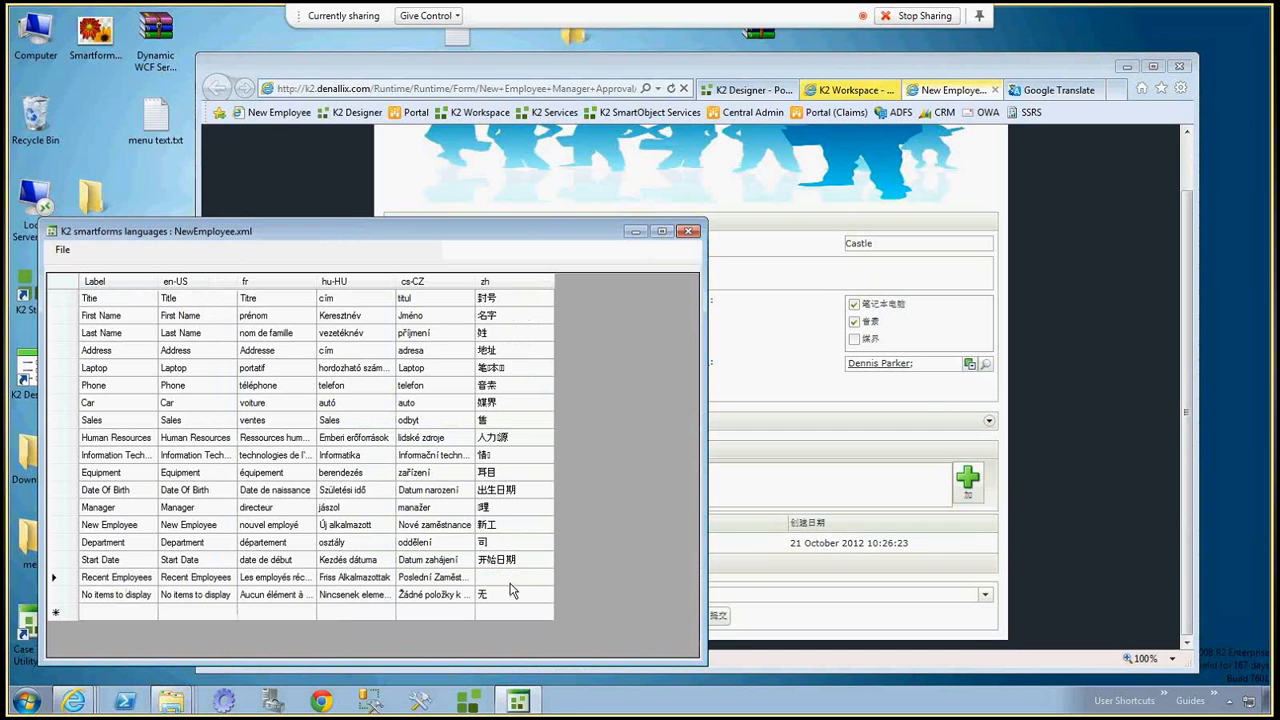
key(Up)
key(Down)
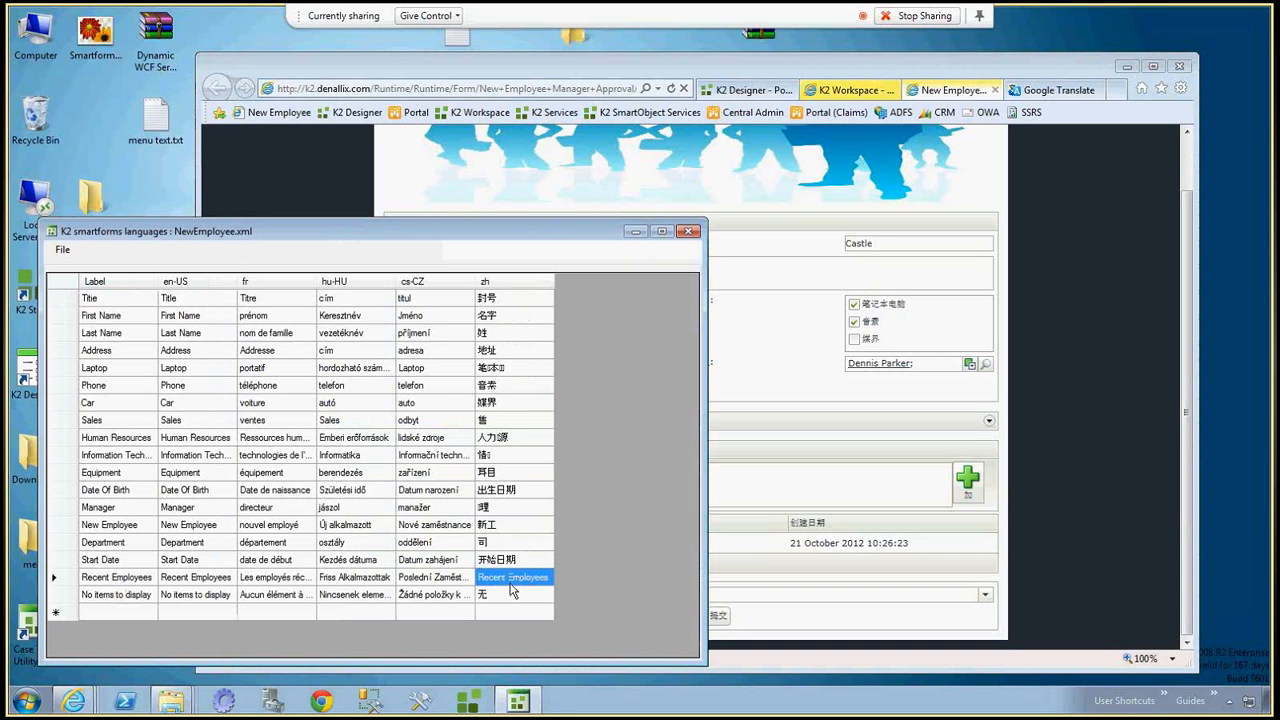
Translate "Recent Employees" into Chinese (Simplified) in Google Translate and copy the translated text.
click(1050, 95)
click(494, 314)
key(ctrl+v)
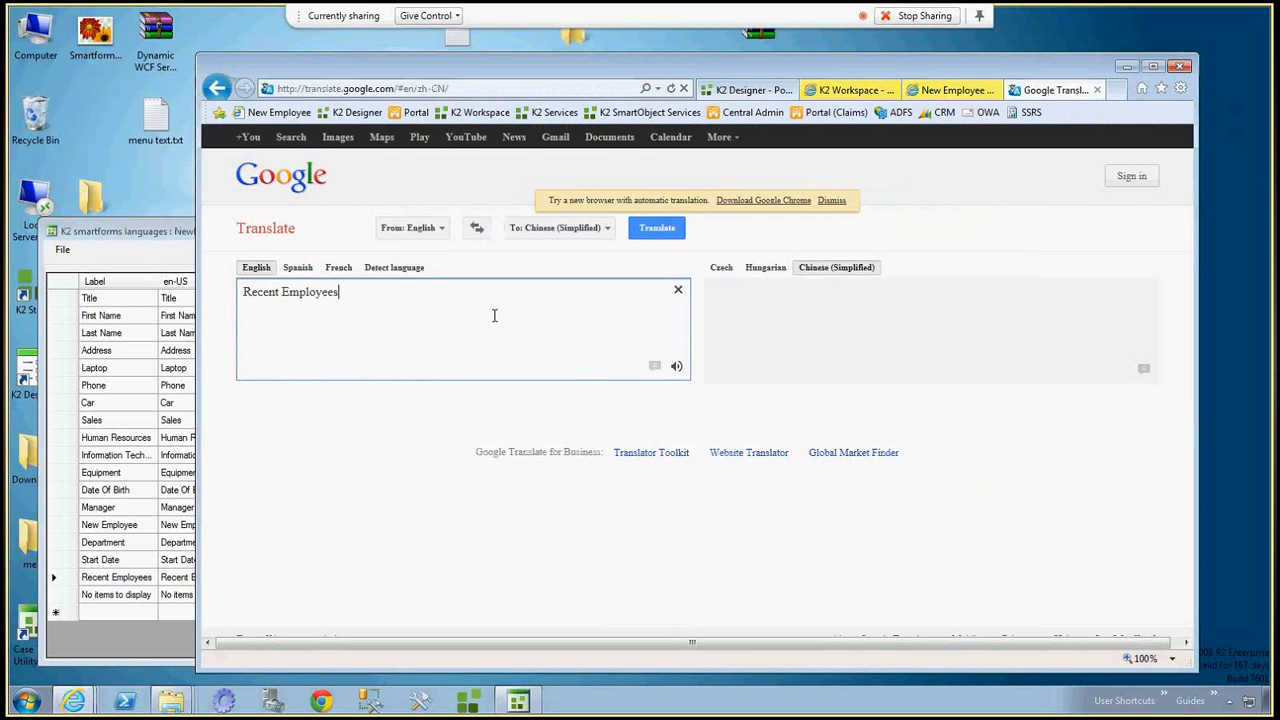
click(770, 276)
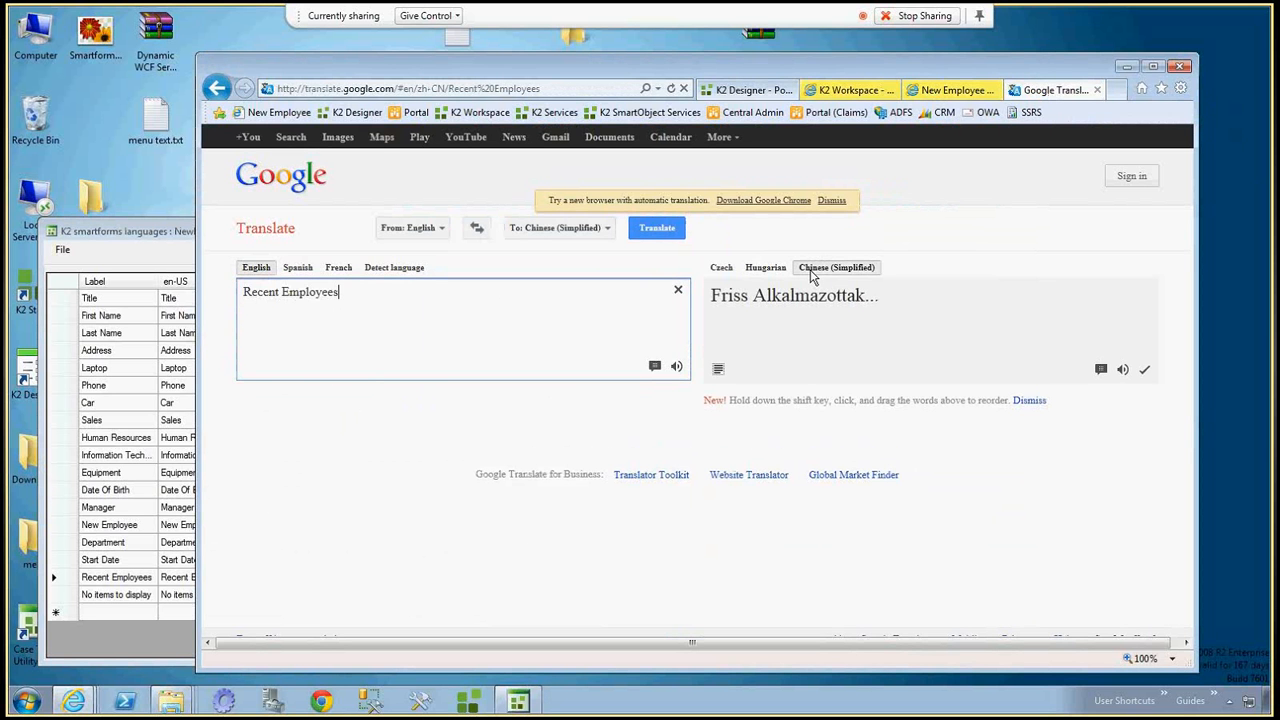
click(812, 276)
drag(806, 295, 722, 305)
key(ctrl+c)
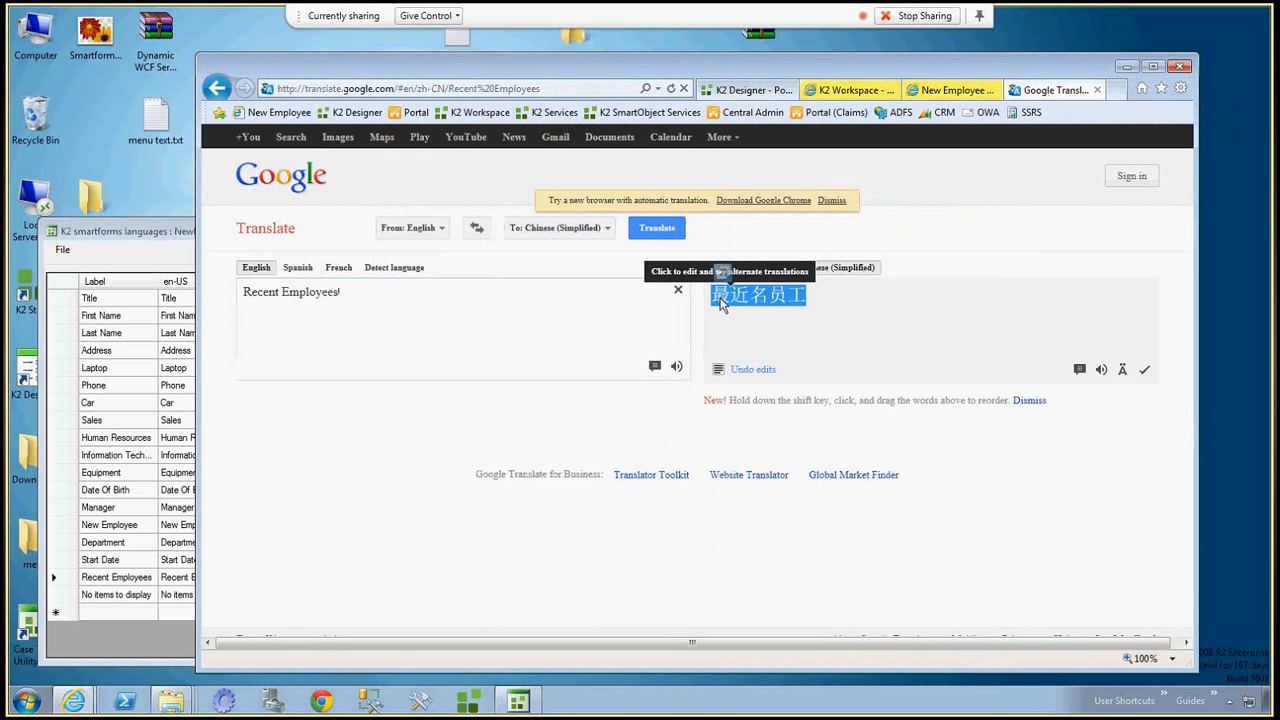
Replace the zh entry of the Recent Employees row in the languages editor with the copied translation 最近名员工.
click(161, 232)
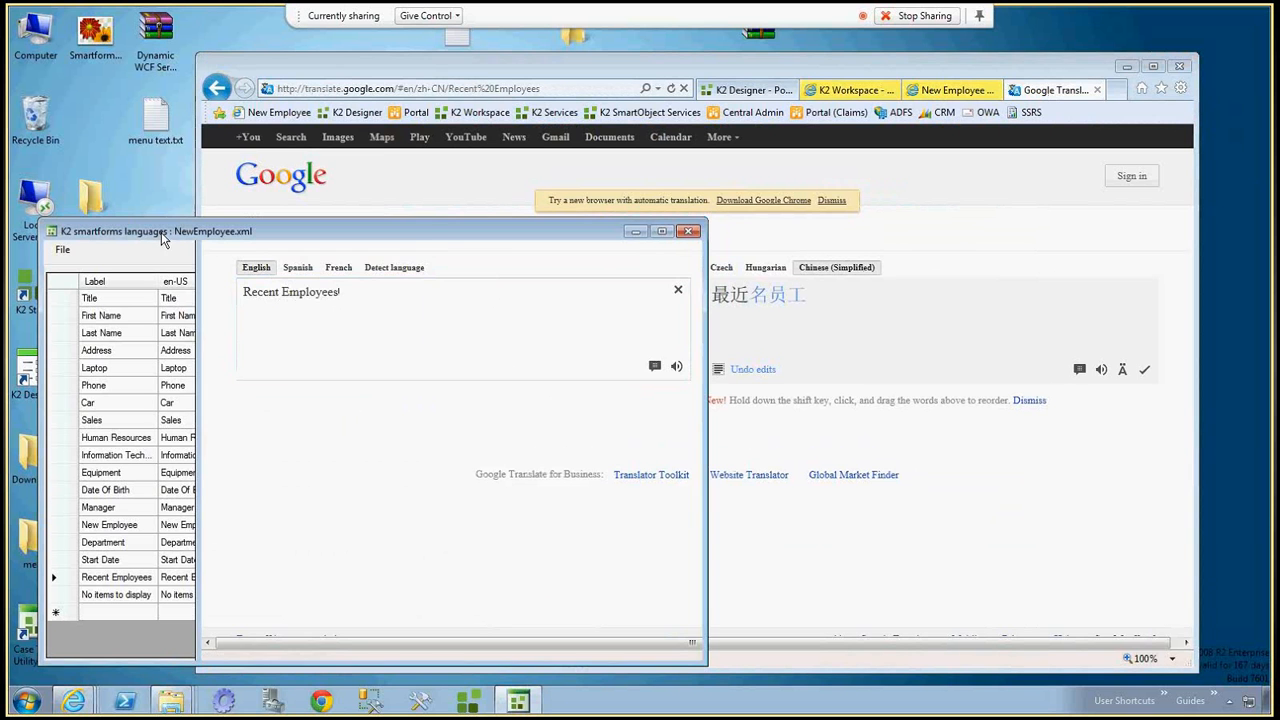
key(F2)
key(ctrl+shift+Left)
key(ctrl+shift+Left)
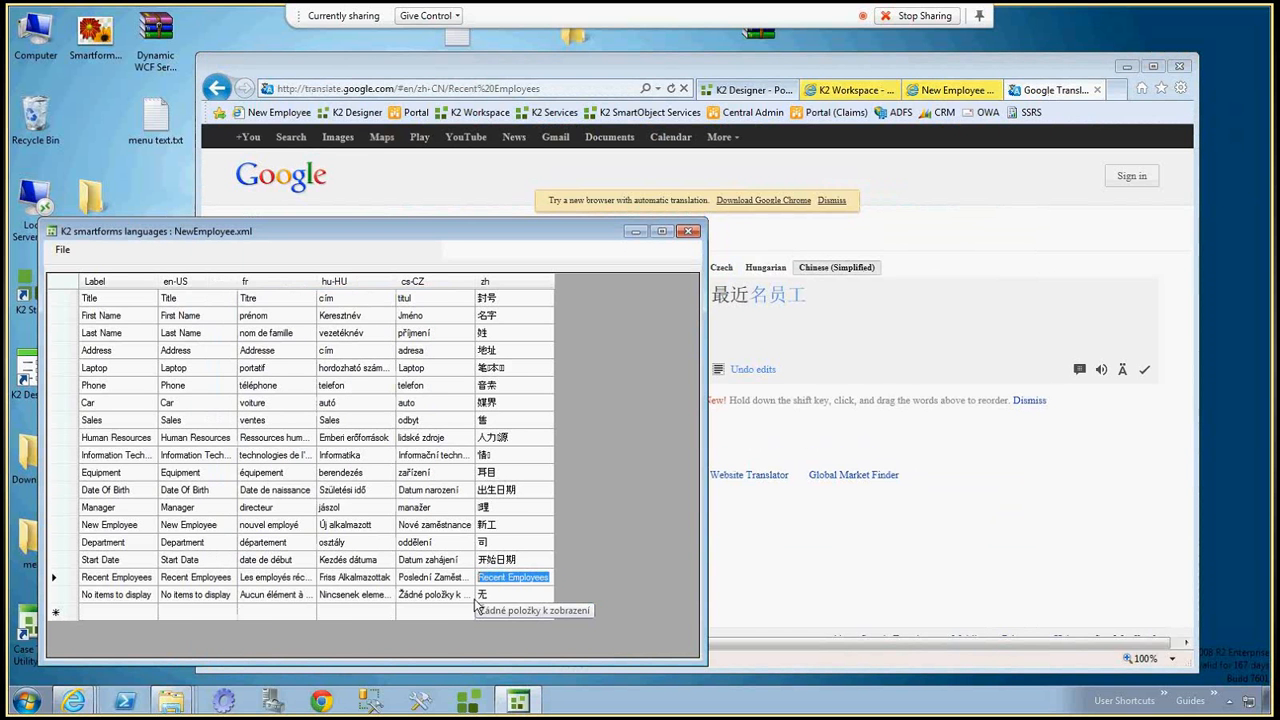
key(ctrl+v)
click(496, 561)
Save the language file as NewEmployee.xml in the K2 SmartForms Runtime bin folder, replacing the existing file.
click(60, 254)
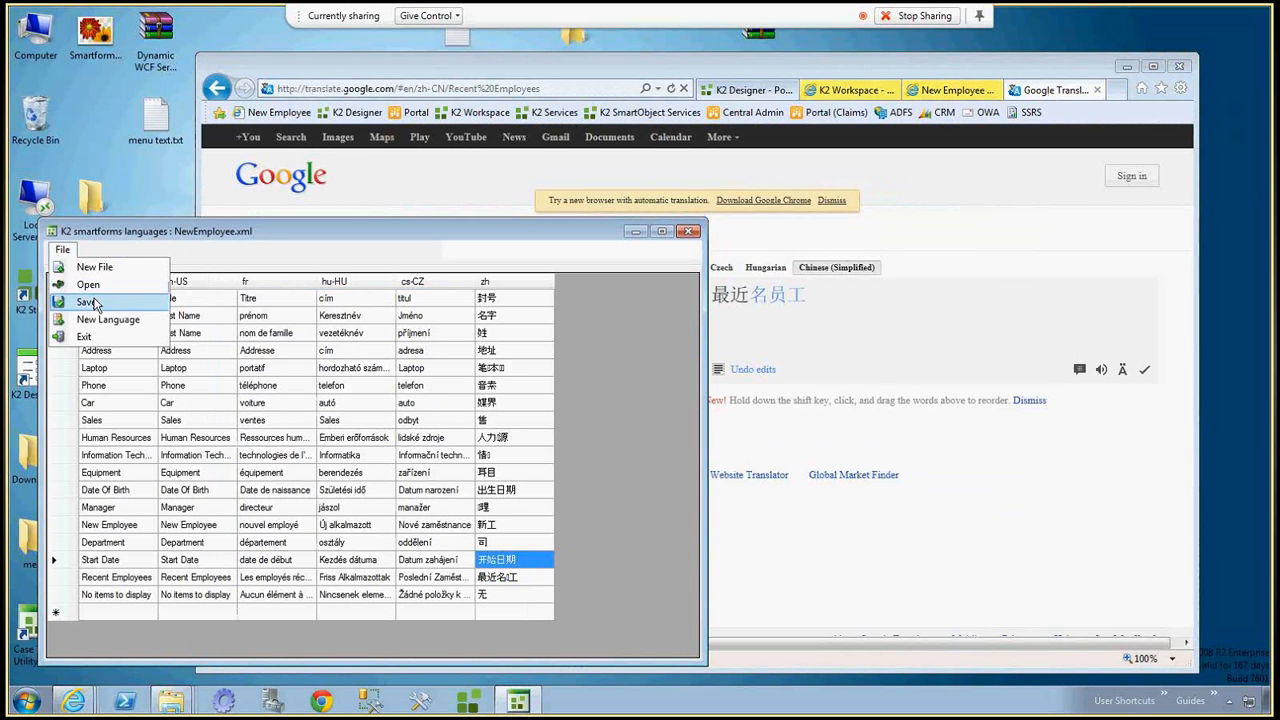
click(91, 300)
click(778, 659)
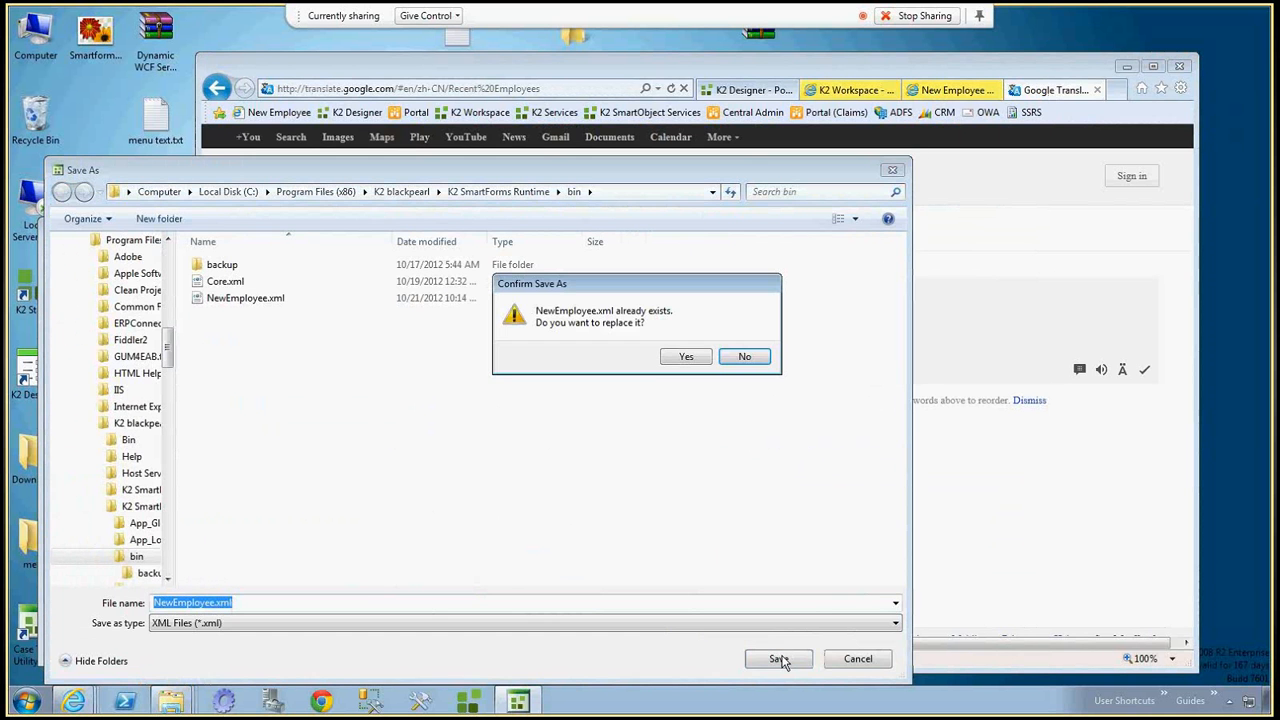
click(682, 356)
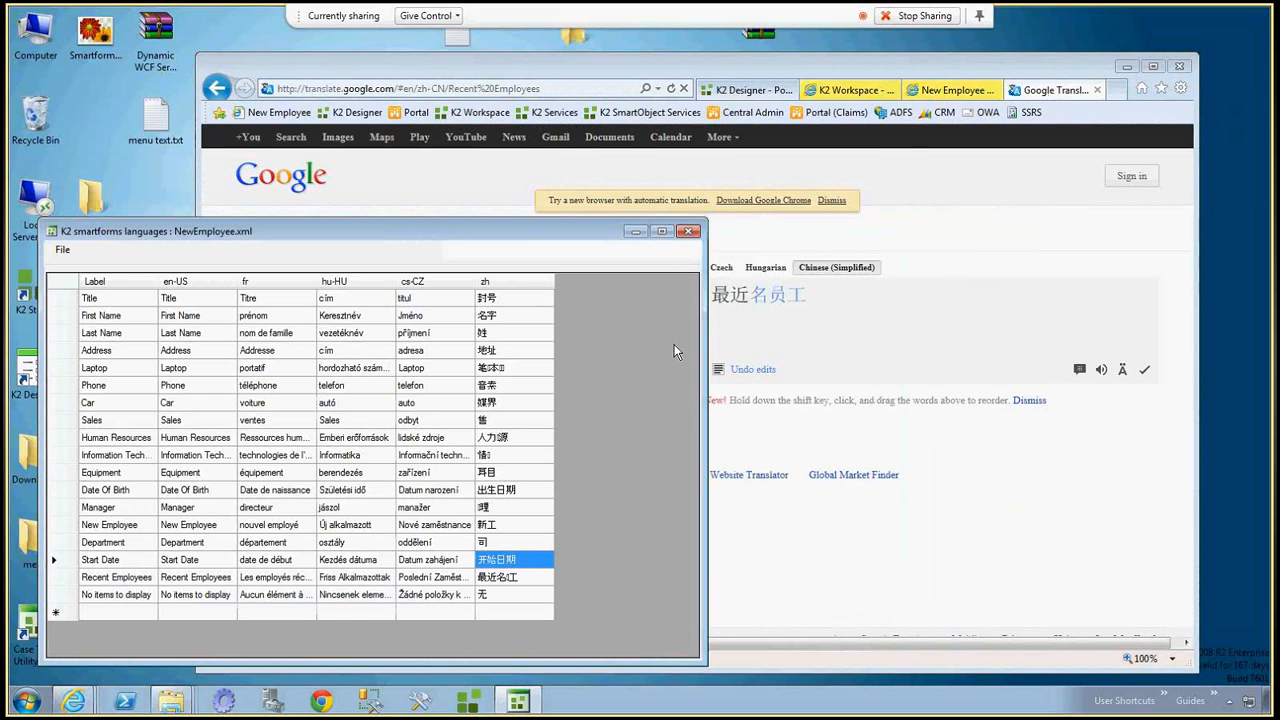
Switch to the New Employee manager approval form in the browser and reload it to check the Chinese heading of the Recent Employees section.
click(916, 92)
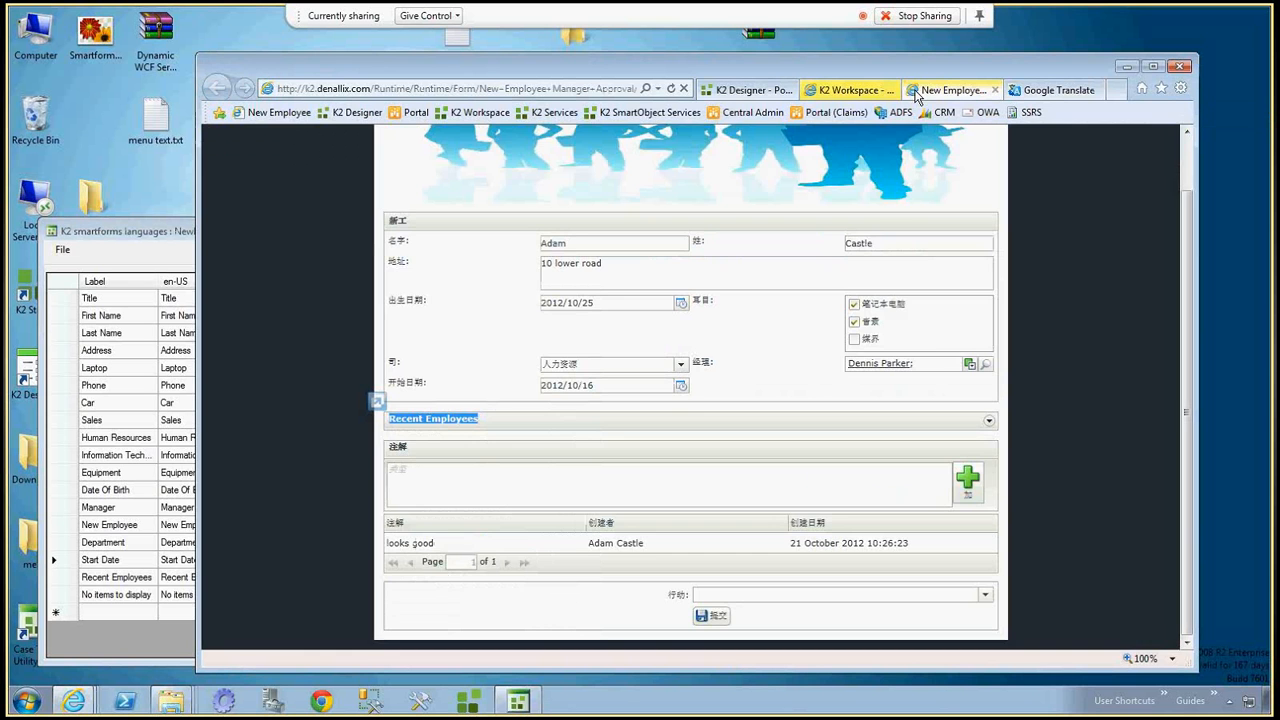
key(F5)
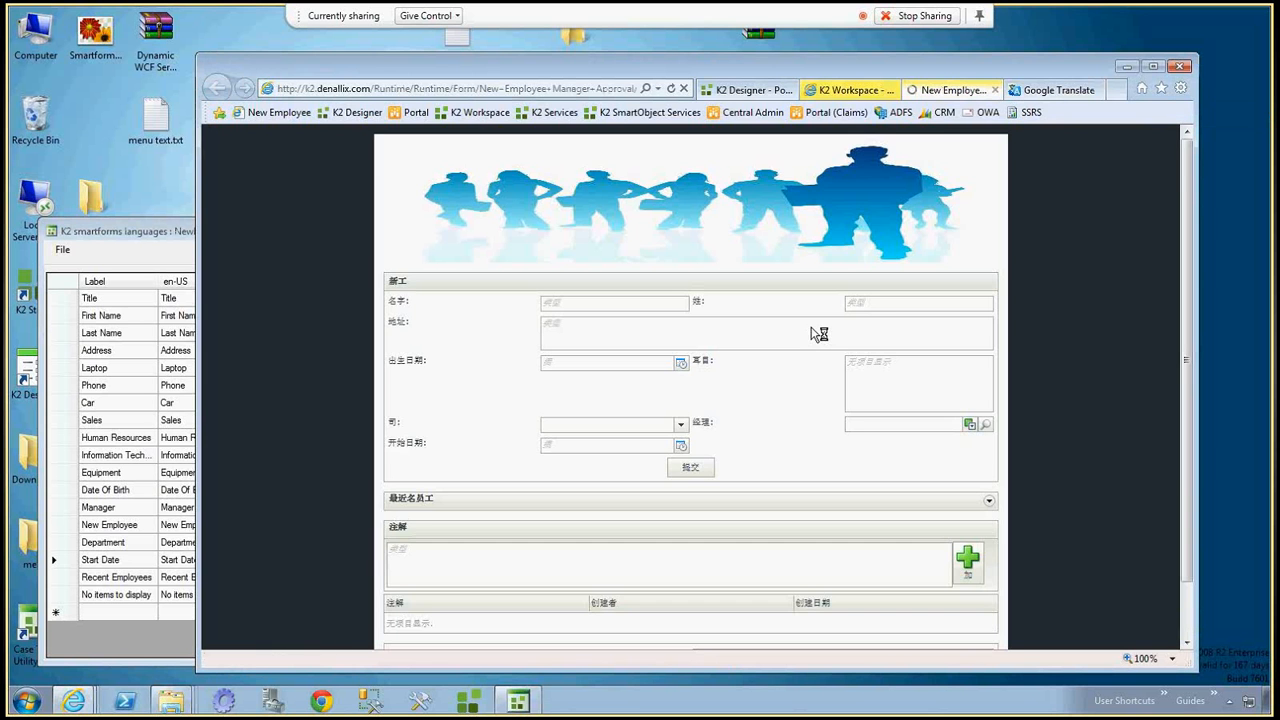
scroll(812, 333, down, 2)
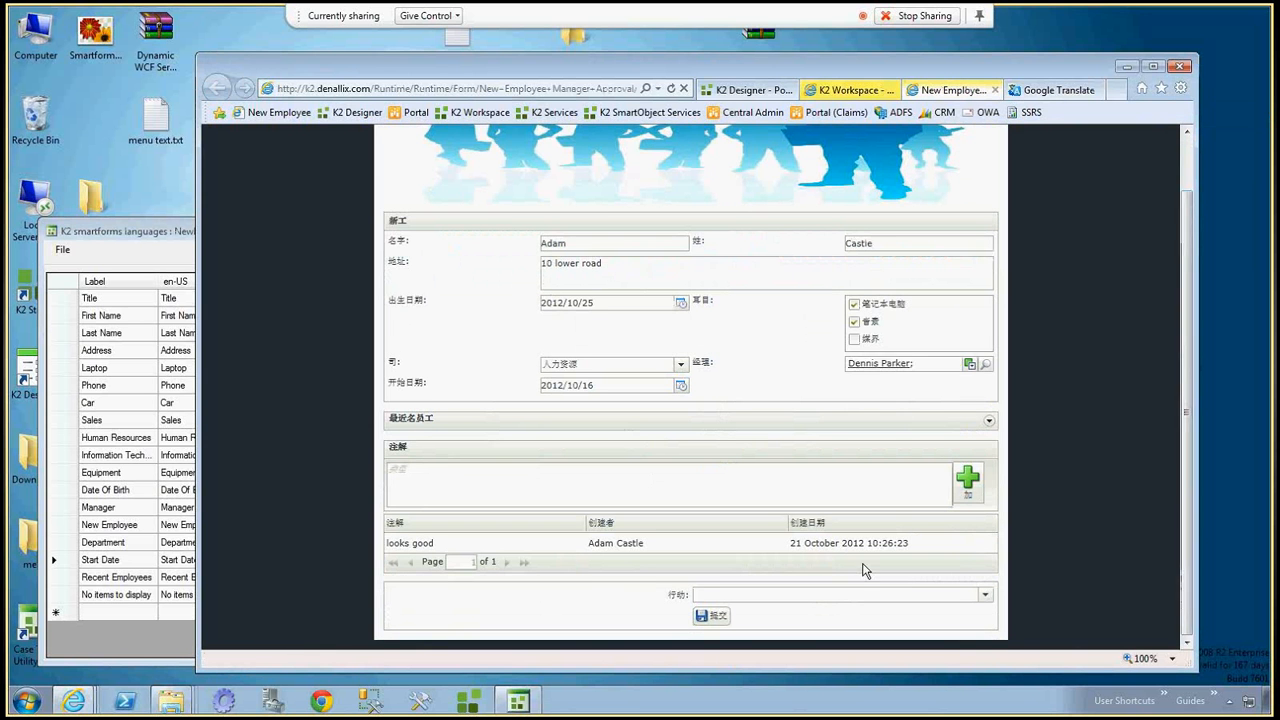
Set the approval form's action to 接受, submit the form, and refresh the K2 Workspace worklist.
click(985, 595)
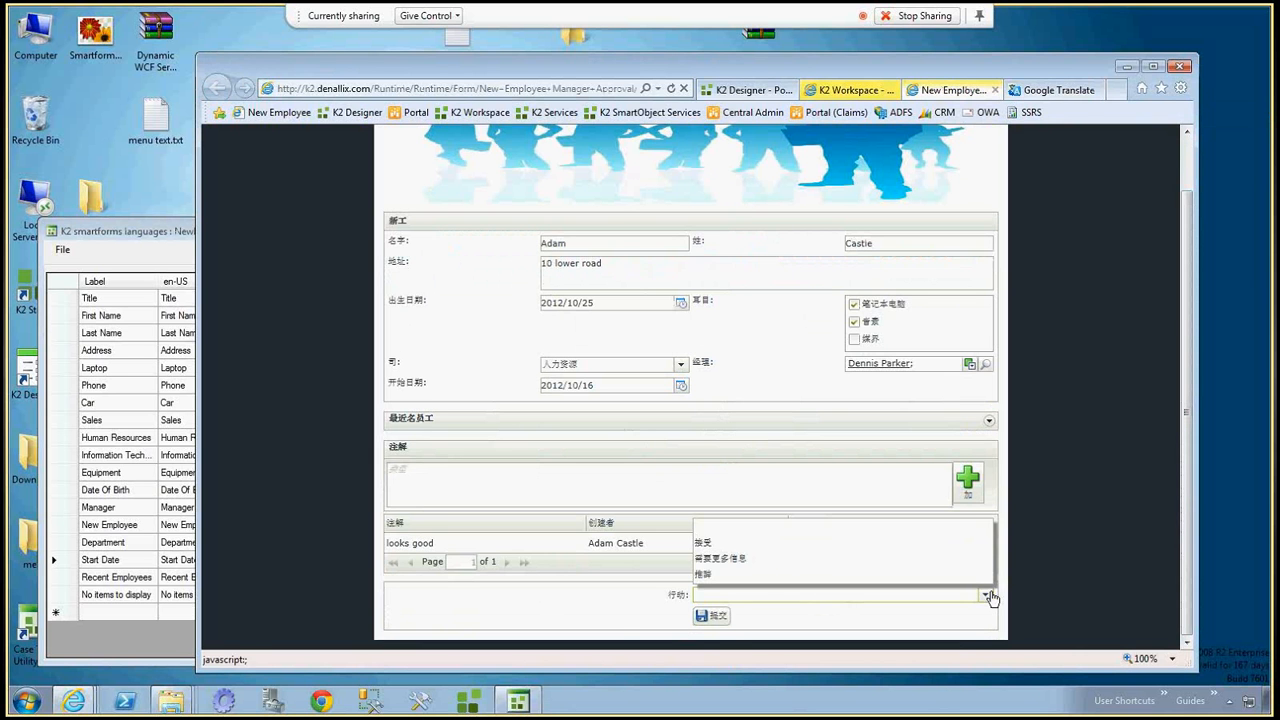
click(745, 546)
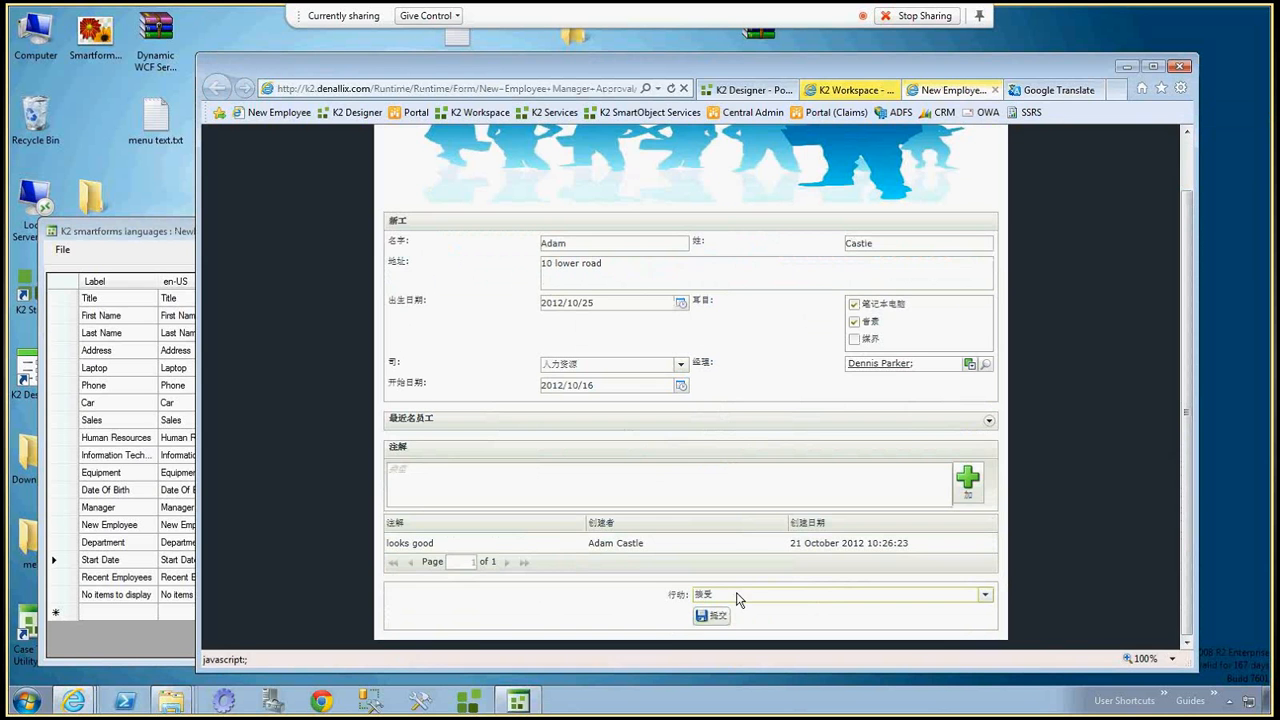
click(713, 615)
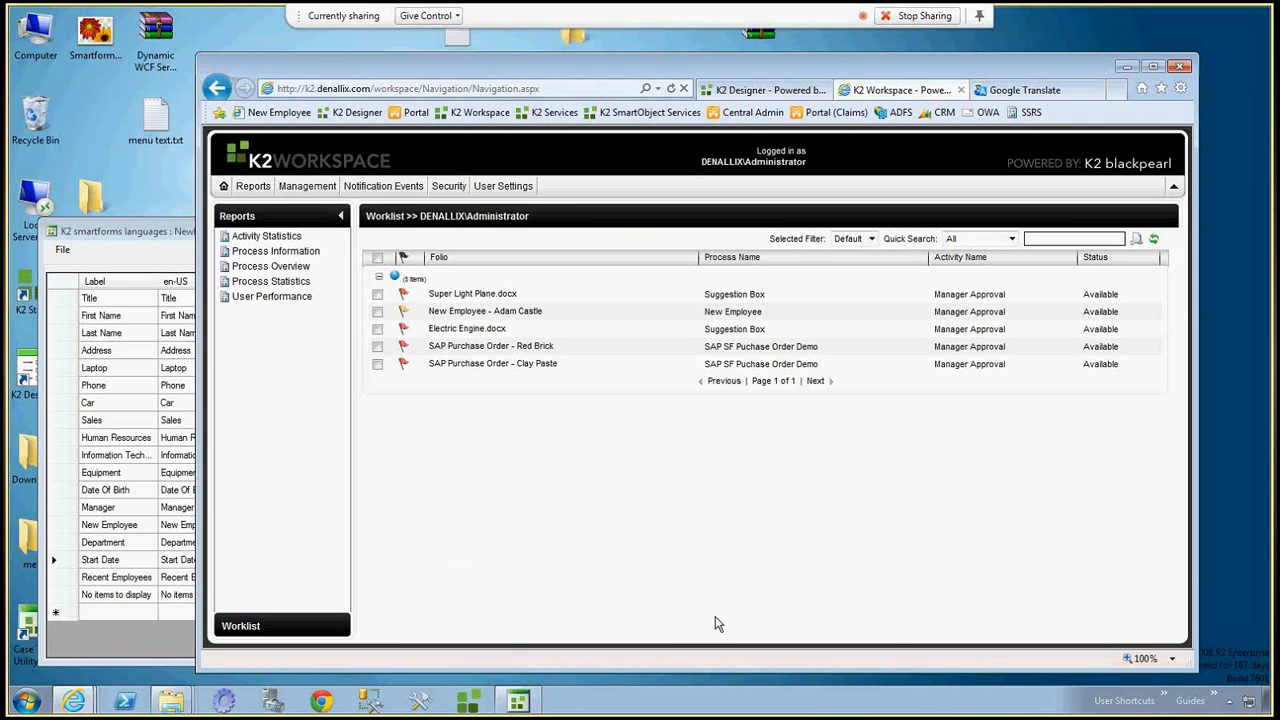
click(1155, 240)
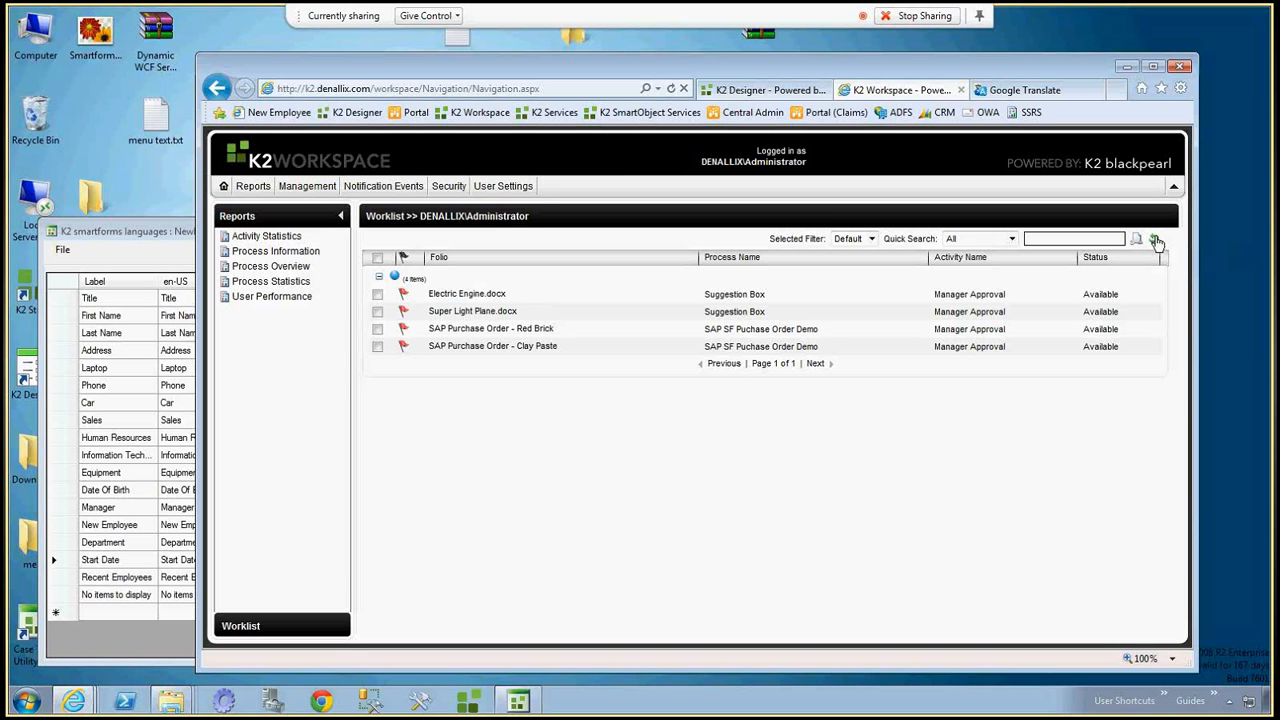
click(918, 15)
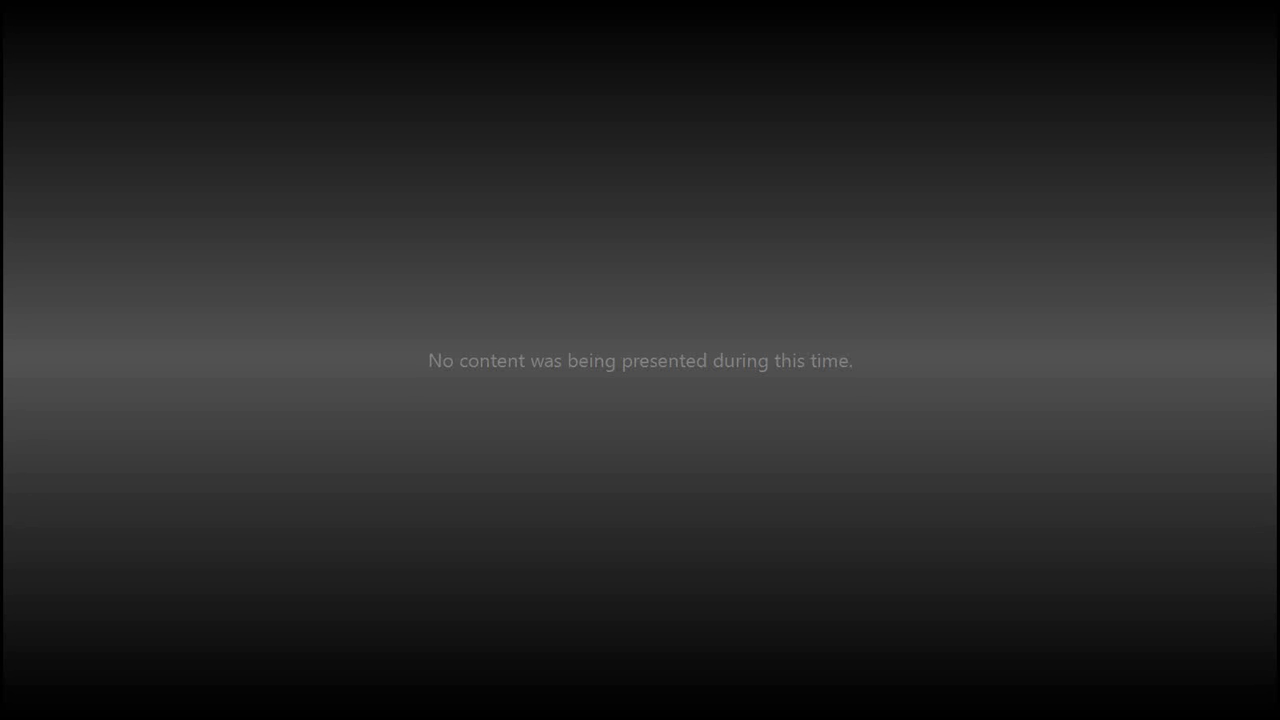